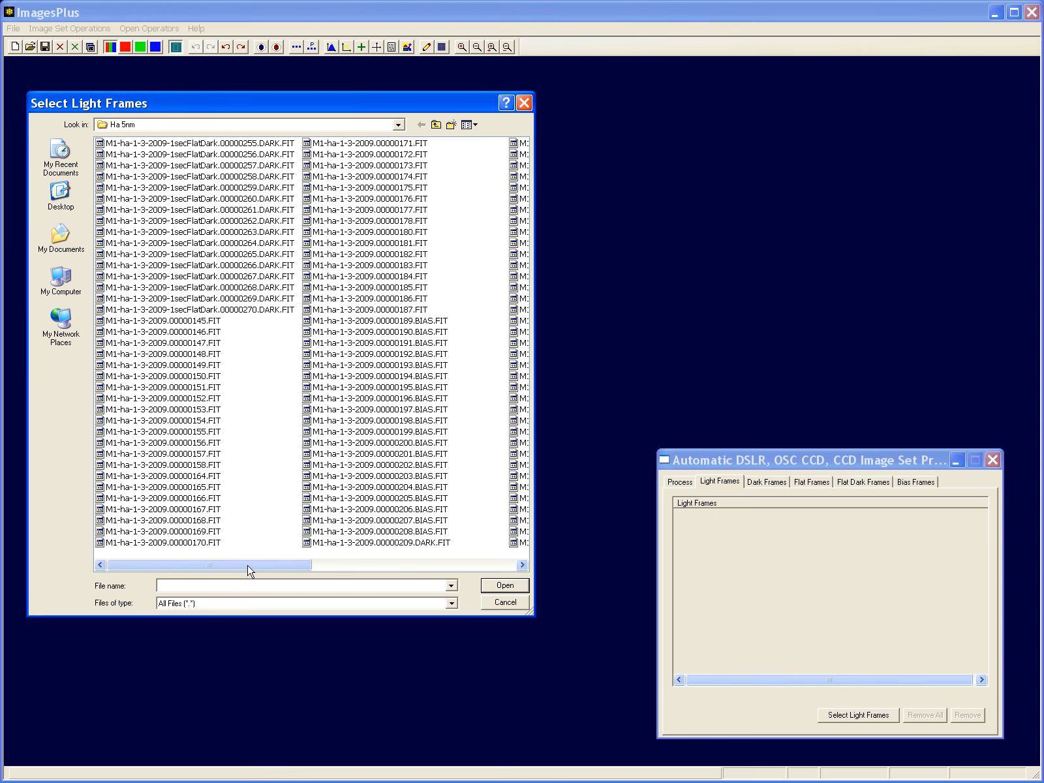
Load M1-ha-1-3-2009.00000145.FIT through M1-ha-1-3-2009.00000187.FIT as the light frames
drag(248, 569, 276, 561)
click(204, 322)
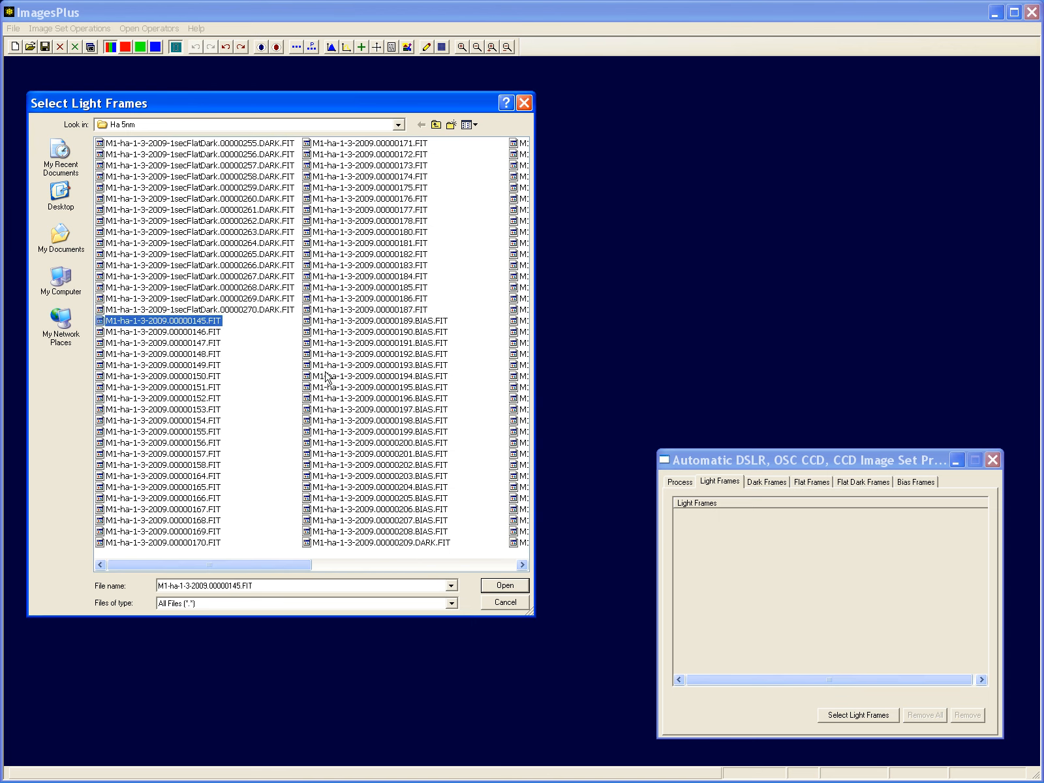
shift+click(412, 311)
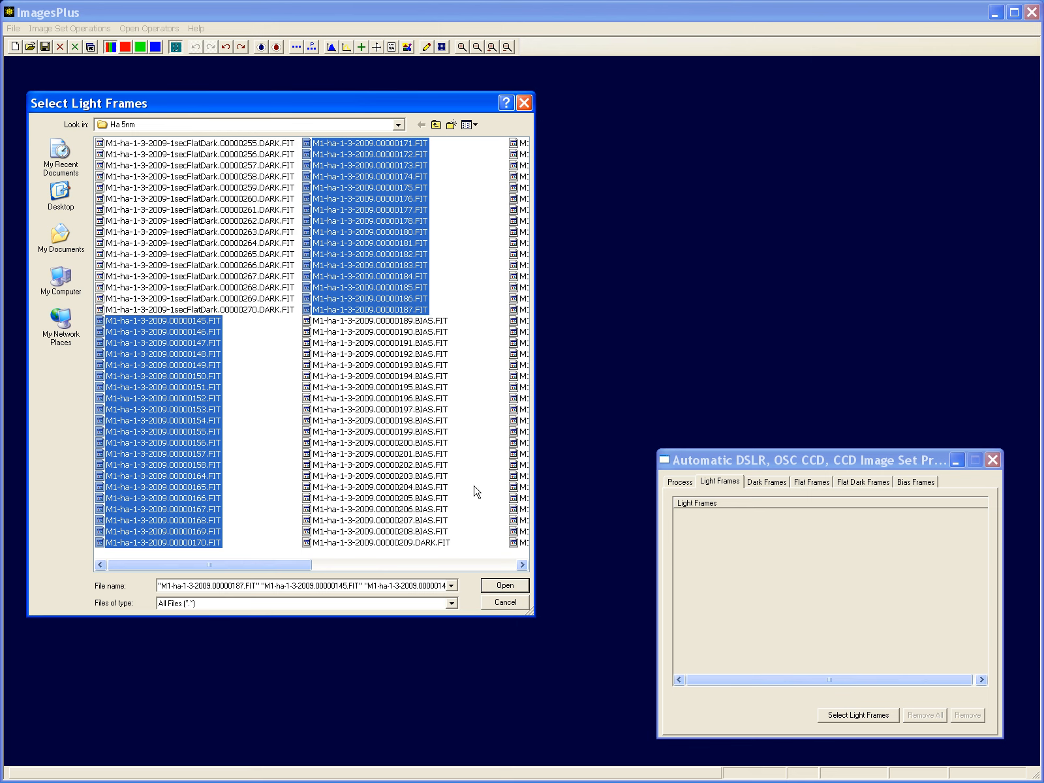
click(502, 591)
click(503, 585)
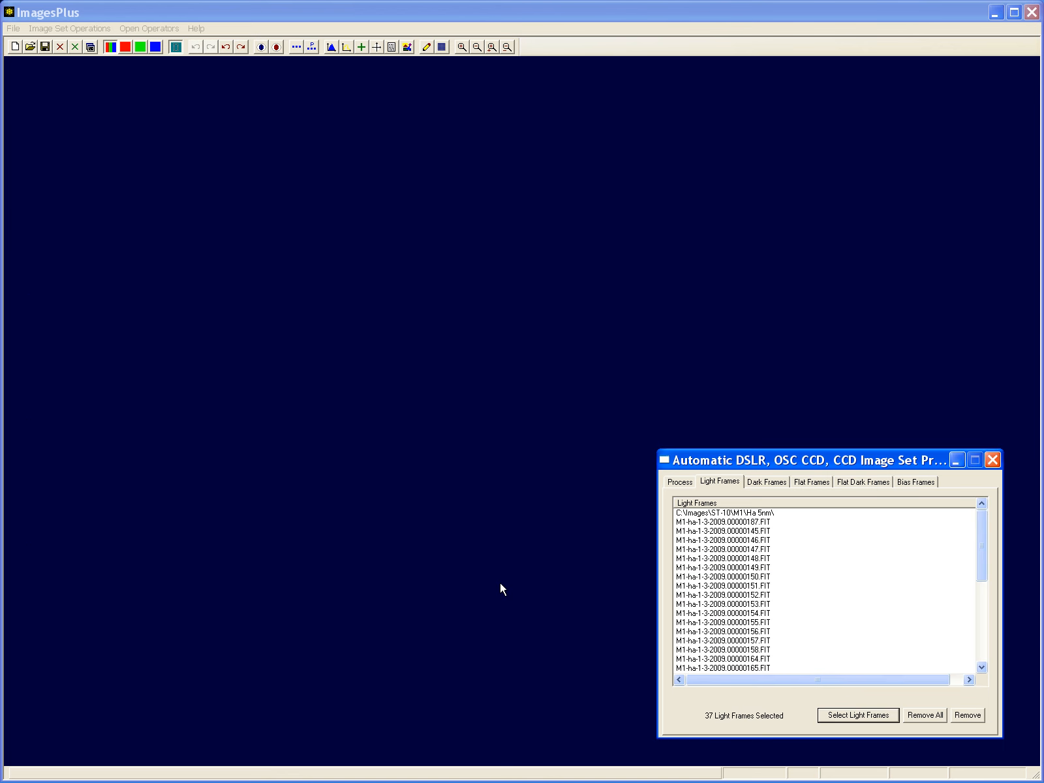
Load M1-ha-1-3-2009.00000209.DARK.FIT through M1-ha-1-3-2009.00000228.DARK.FIT from the Ha 5nm folder as the dark frames
click(769, 482)
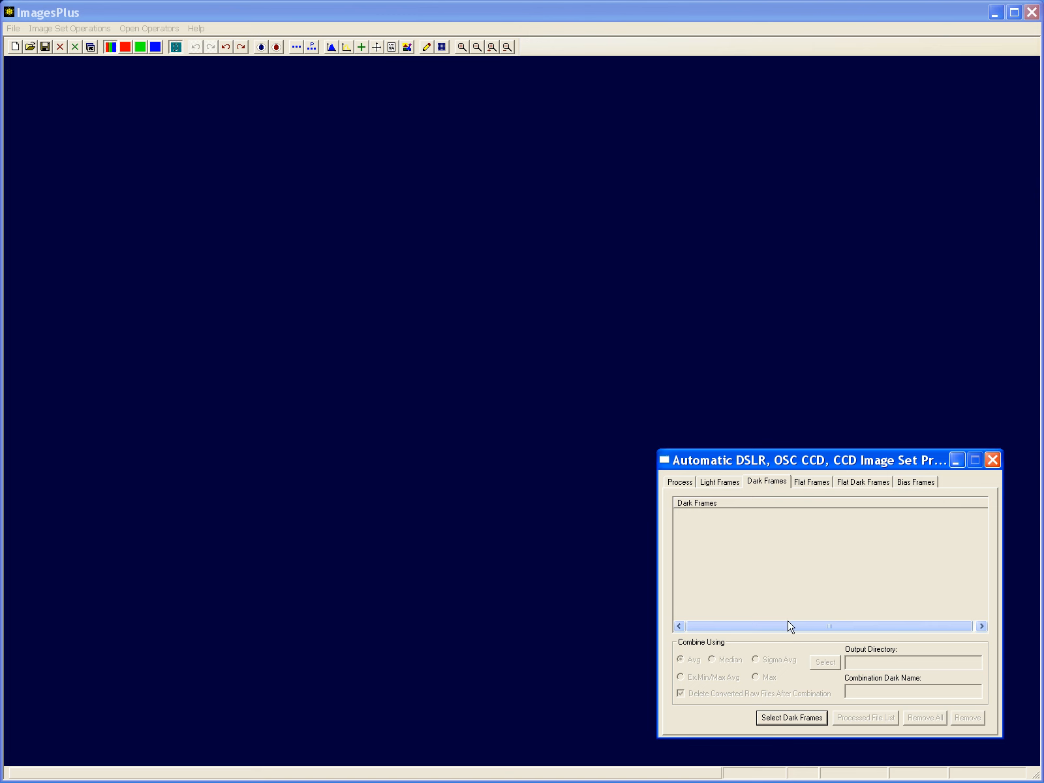
click(787, 718)
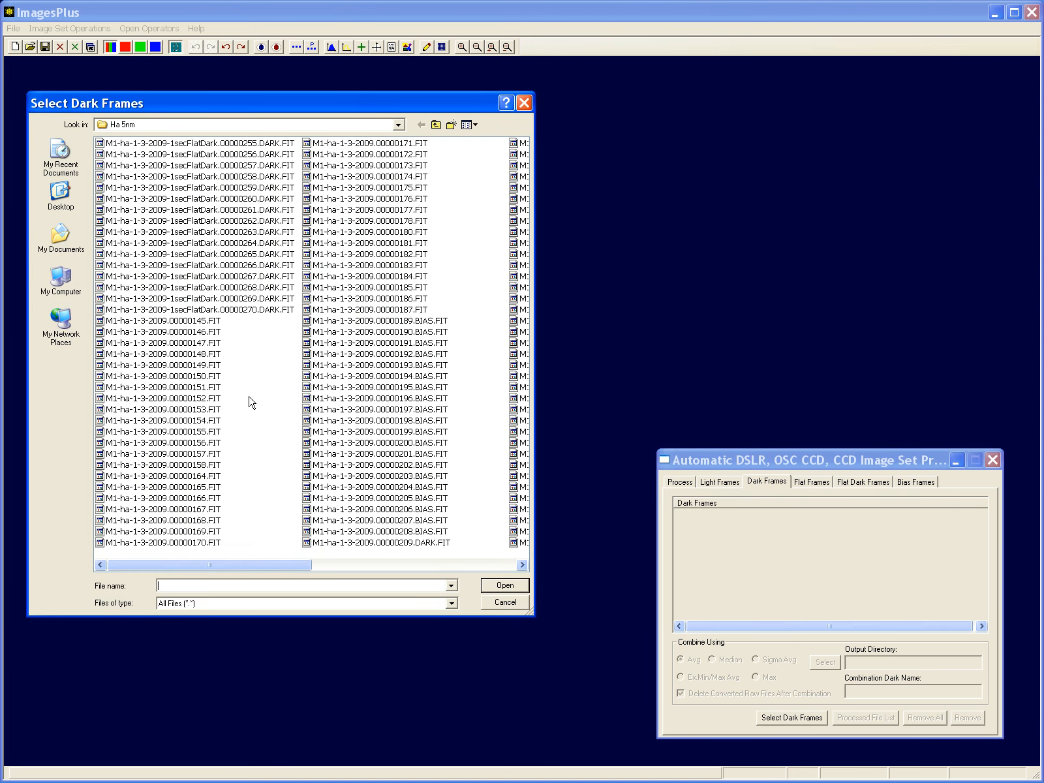
drag(273, 570, 357, 570)
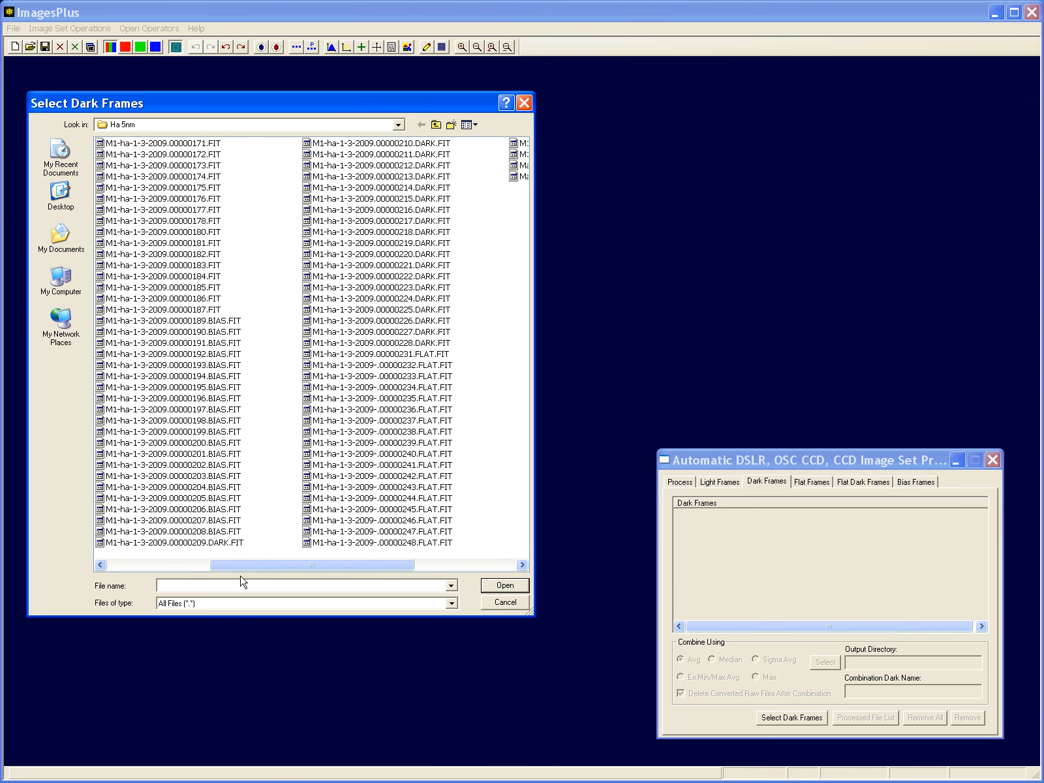
click(225, 543)
shift+click(440, 342)
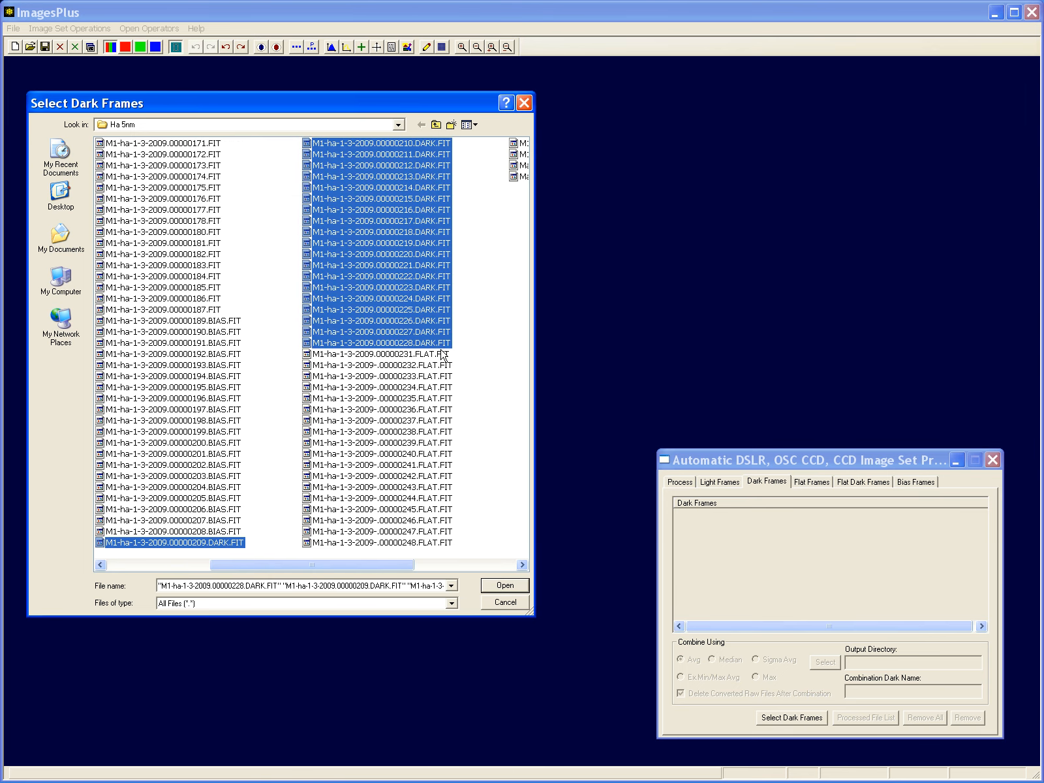
click(507, 586)
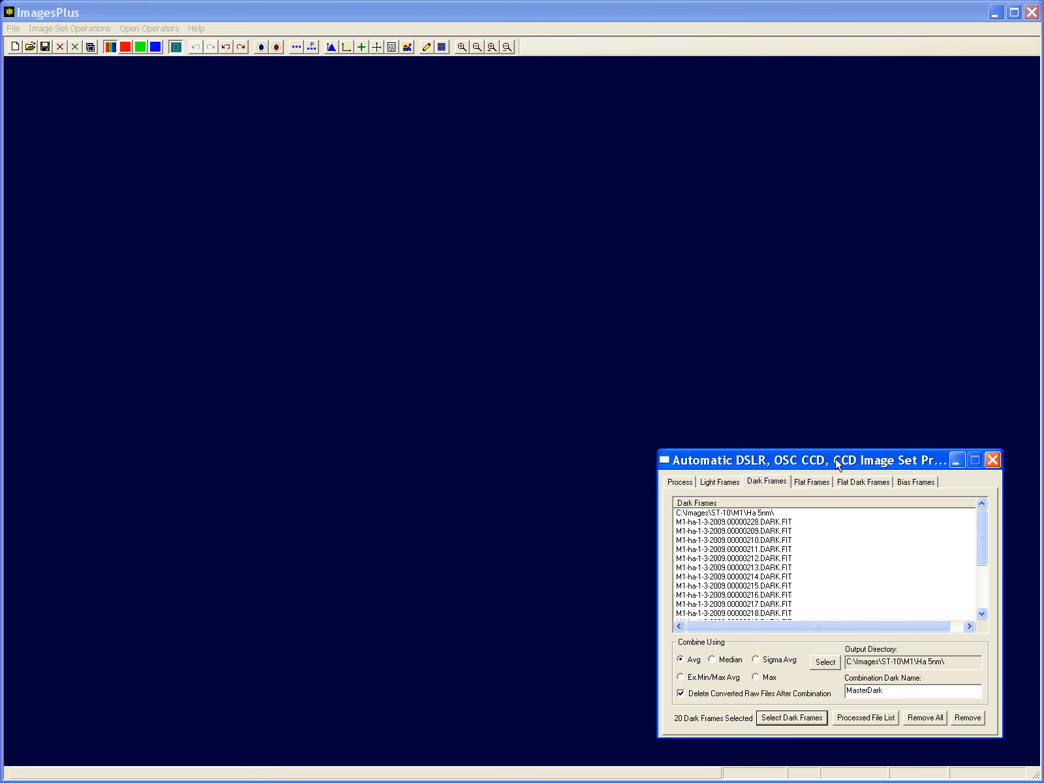
Load MasterFlat.fit from the Ha 5nm folder as the flat frame
click(819, 482)
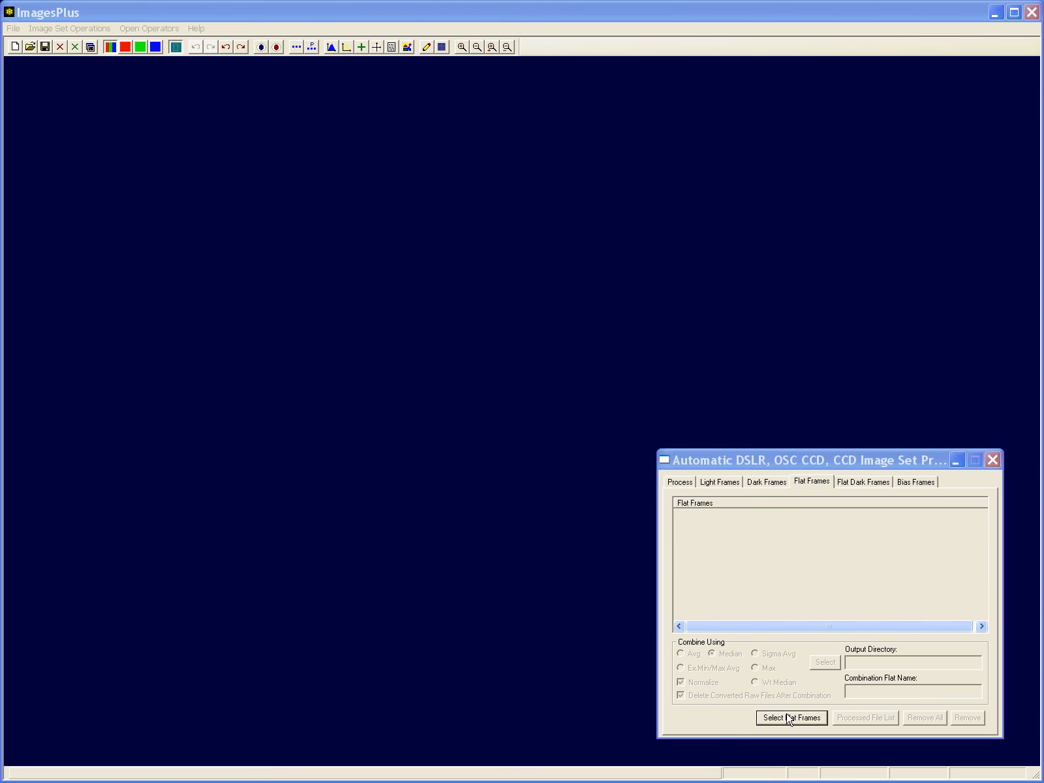
click(789, 715)
drag(281, 567, 489, 568)
double_click(336, 166)
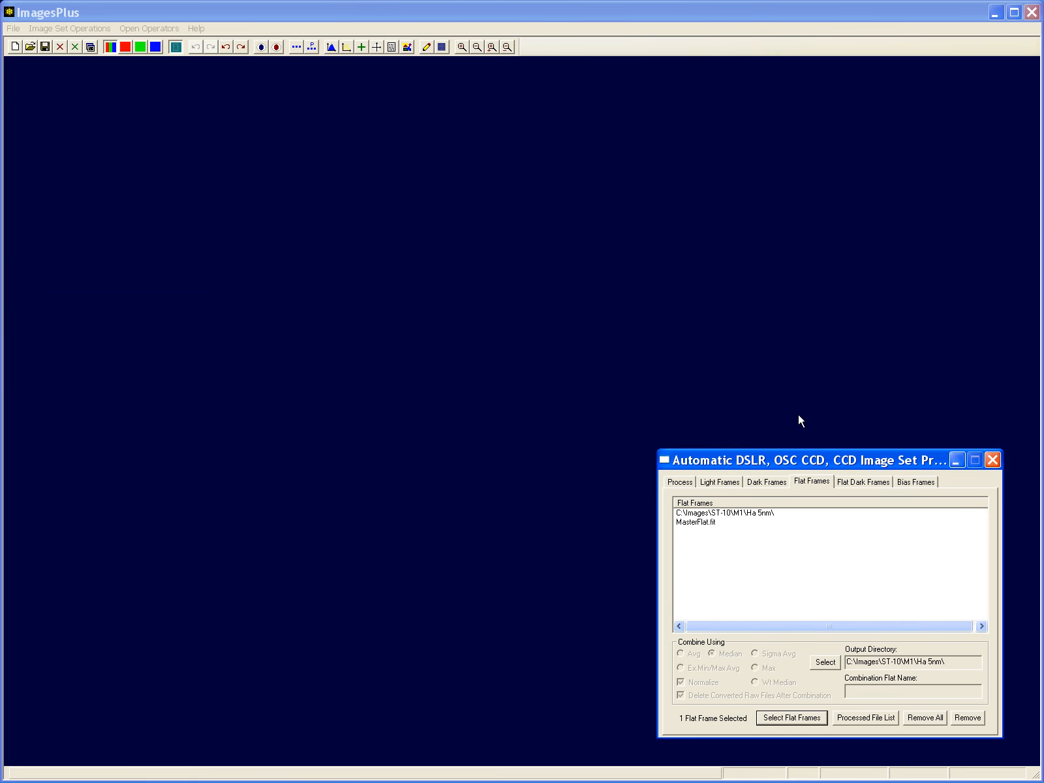
Load MasterFlatDark.fit from the Ha 5nm folder as the flat dark frame
click(777, 481)
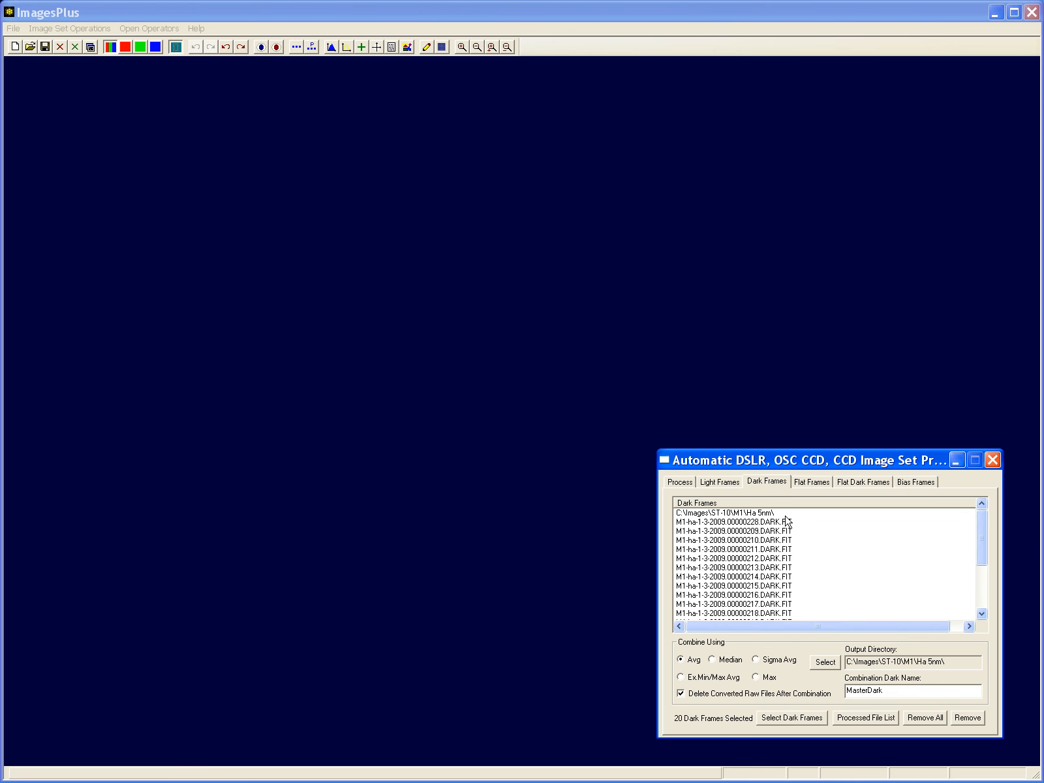
click(808, 483)
click(851, 486)
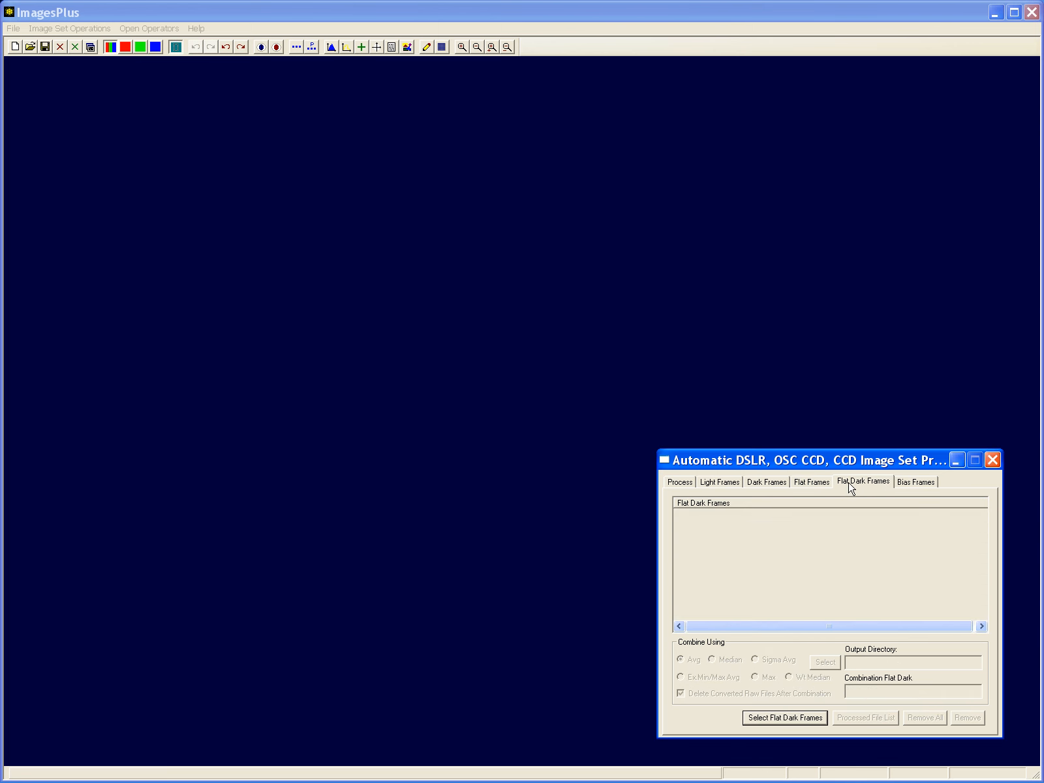
click(770, 716)
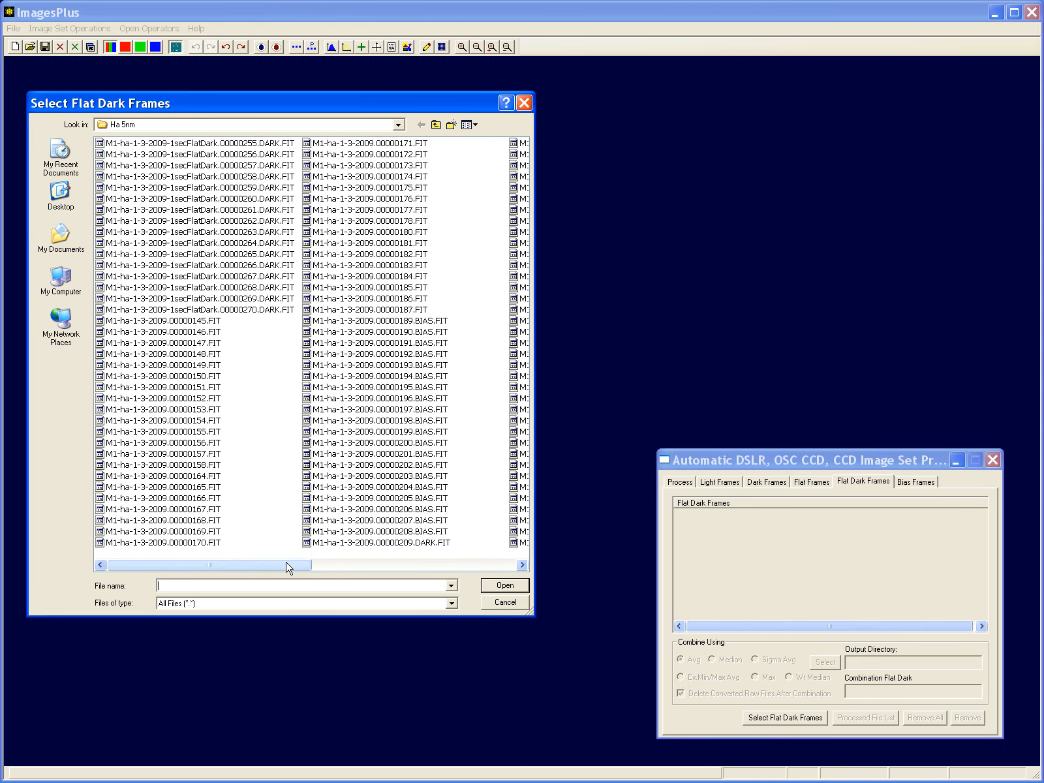
drag(289, 567, 466, 577)
click(364, 178)
double_click(364, 178)
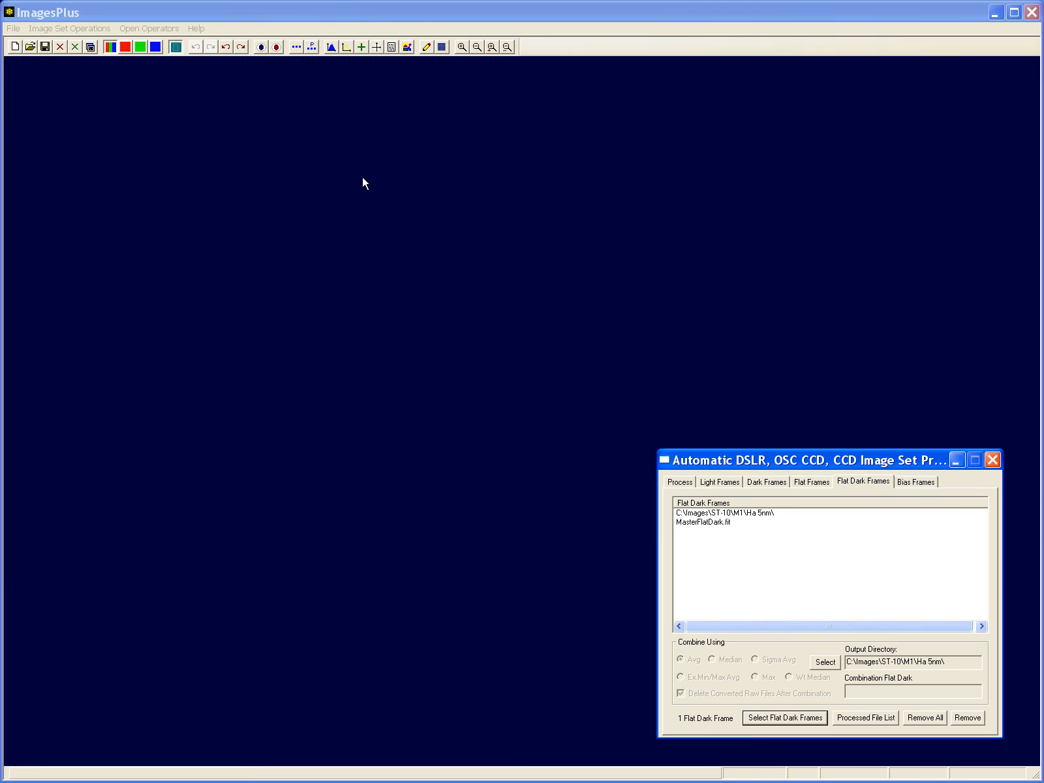
Load M1-ha-1-3-2009.00000189.BIAS.FIT through M1-ha-1-3-2009.00000208.BIAS.FIT from the Ha 5nm folder as the bias frames
click(916, 480)
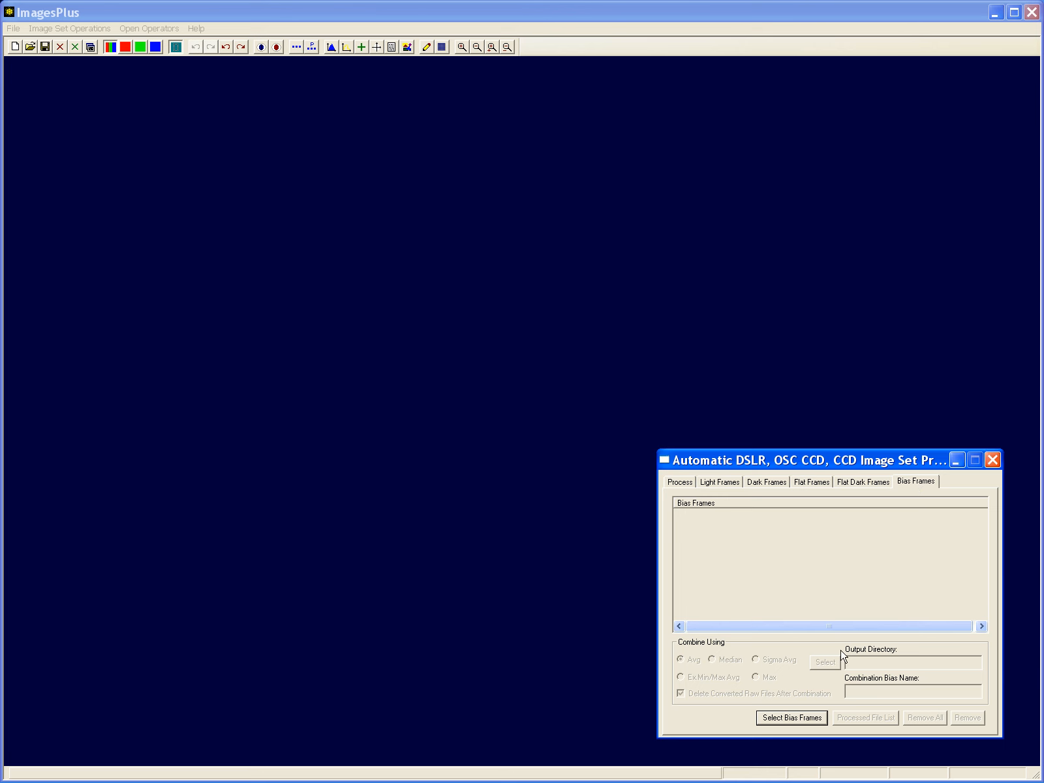
click(811, 717)
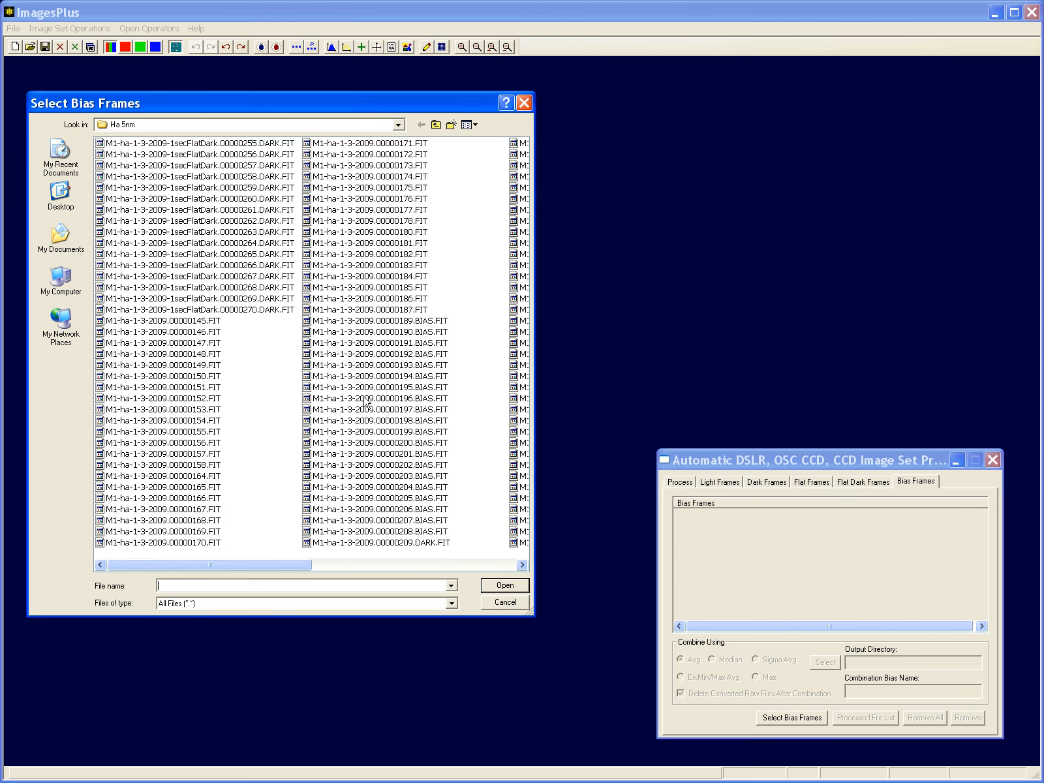
drag(277, 574, 352, 572)
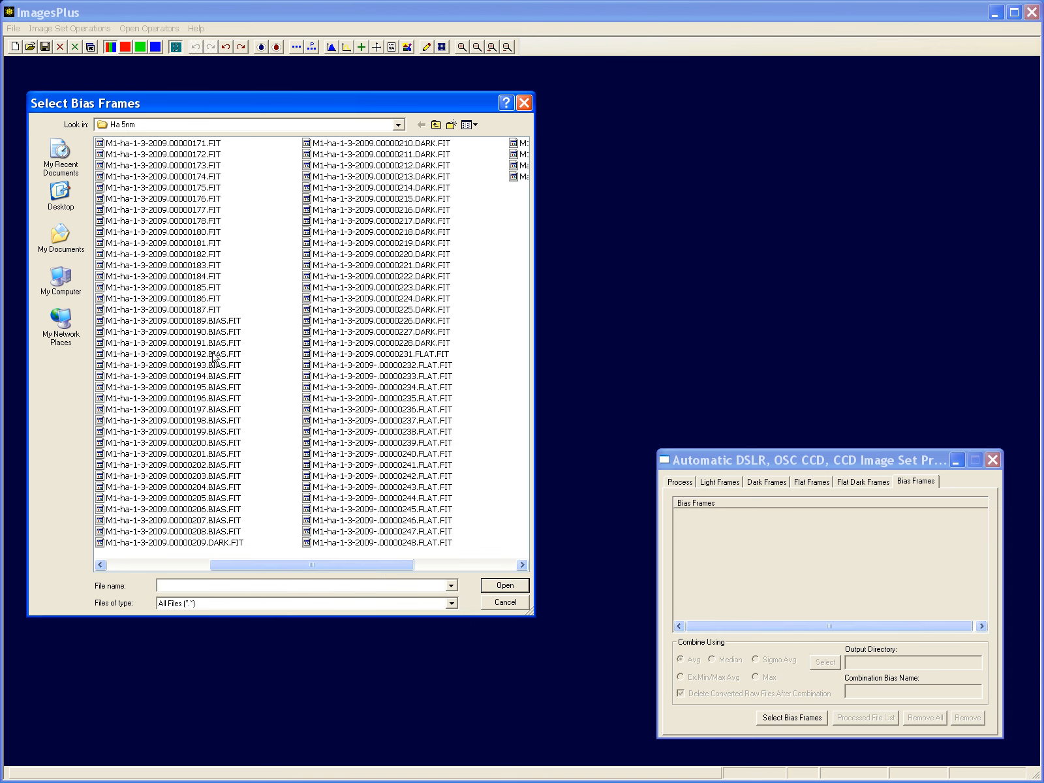
click(211, 321)
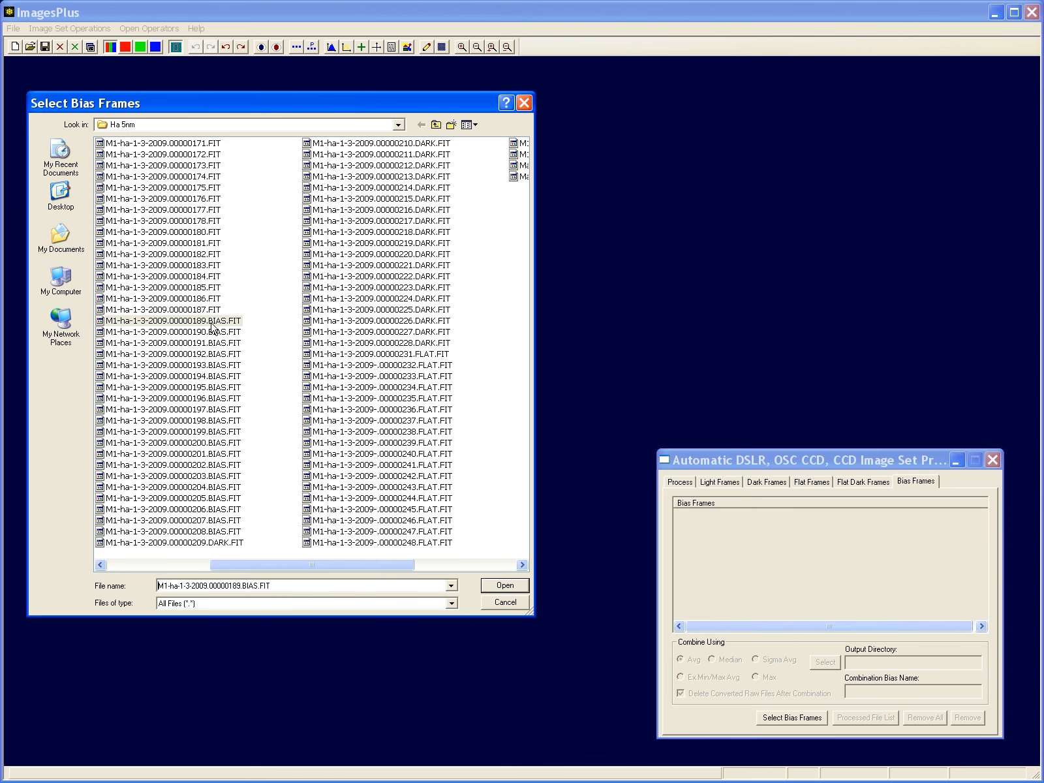
shift+click(231, 531)
click(494, 587)
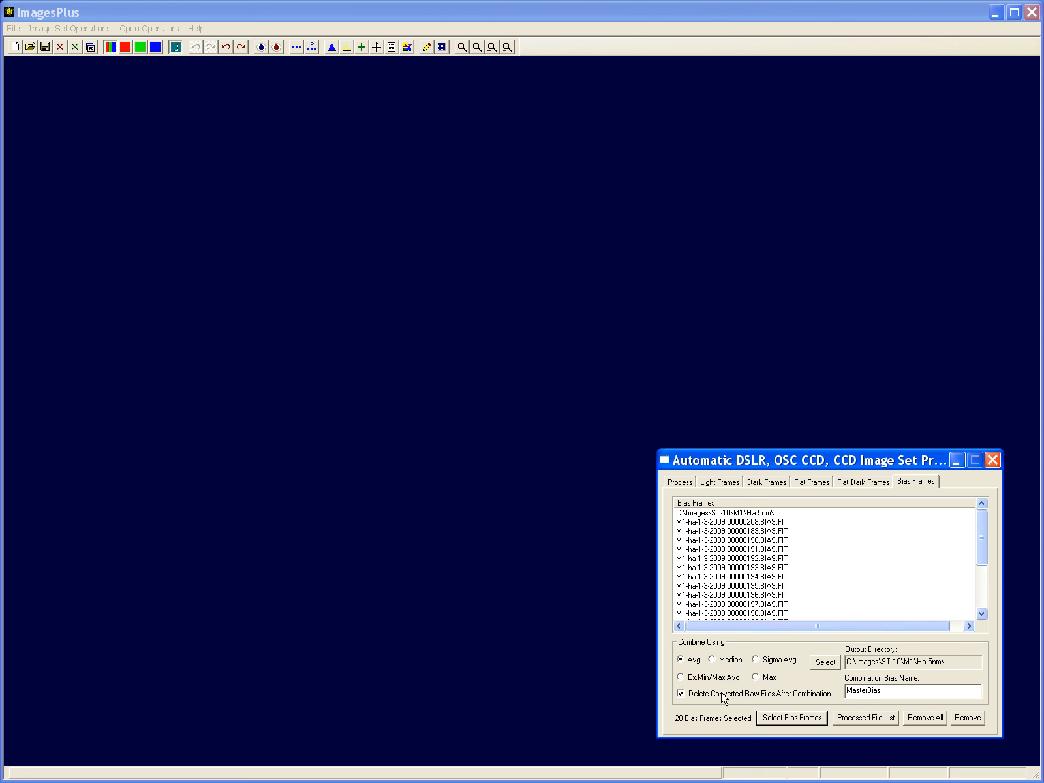
click(851, 485)
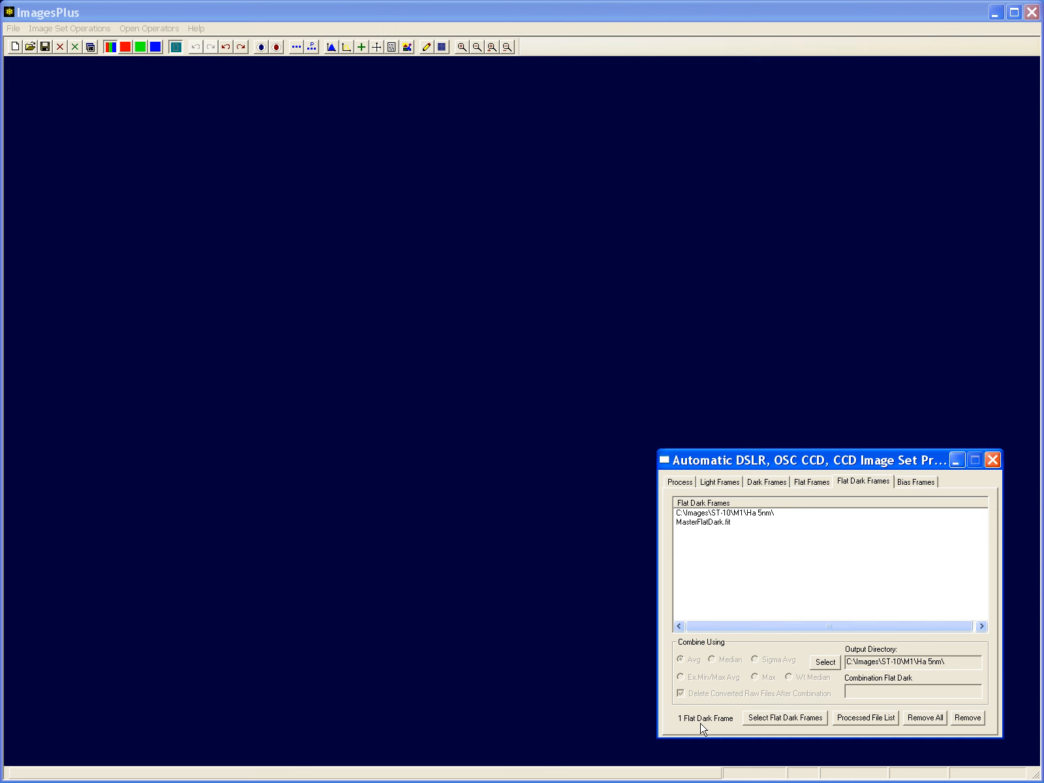
click(819, 486)
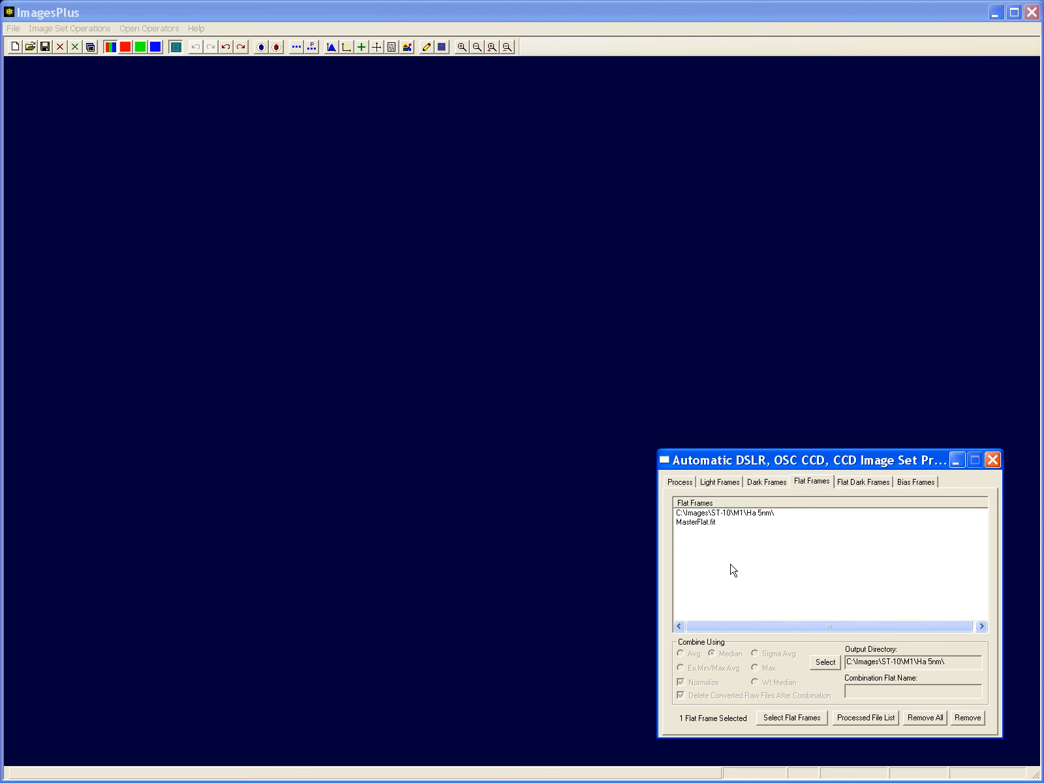
click(775, 485)
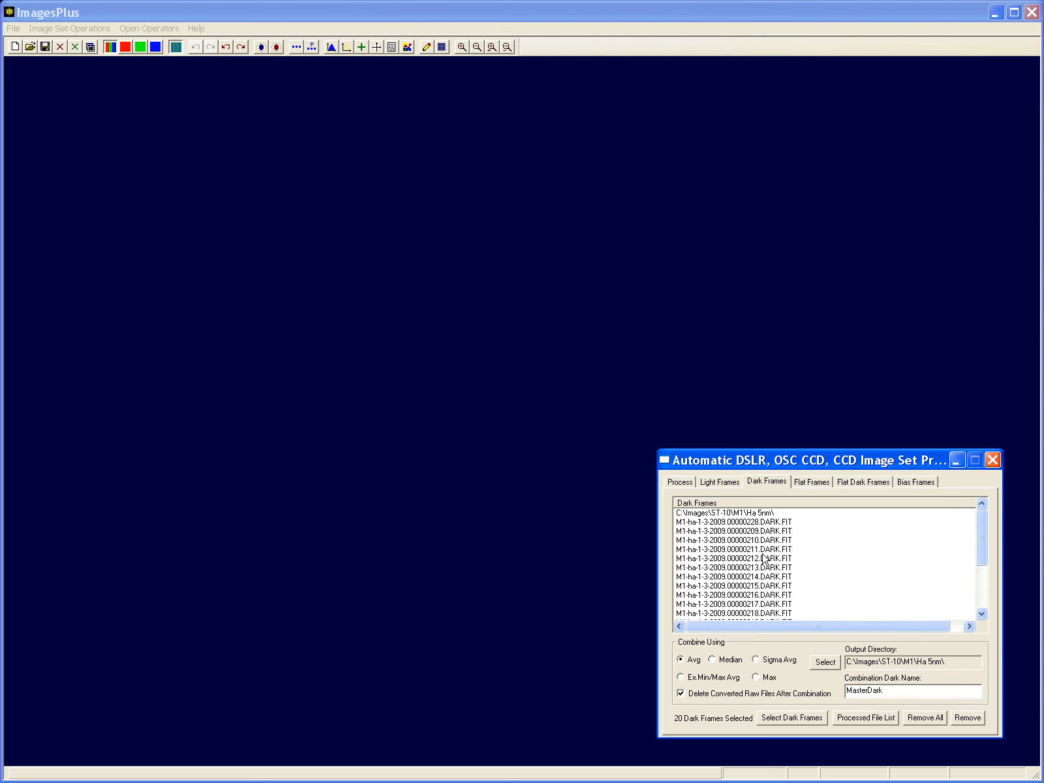
click(739, 486)
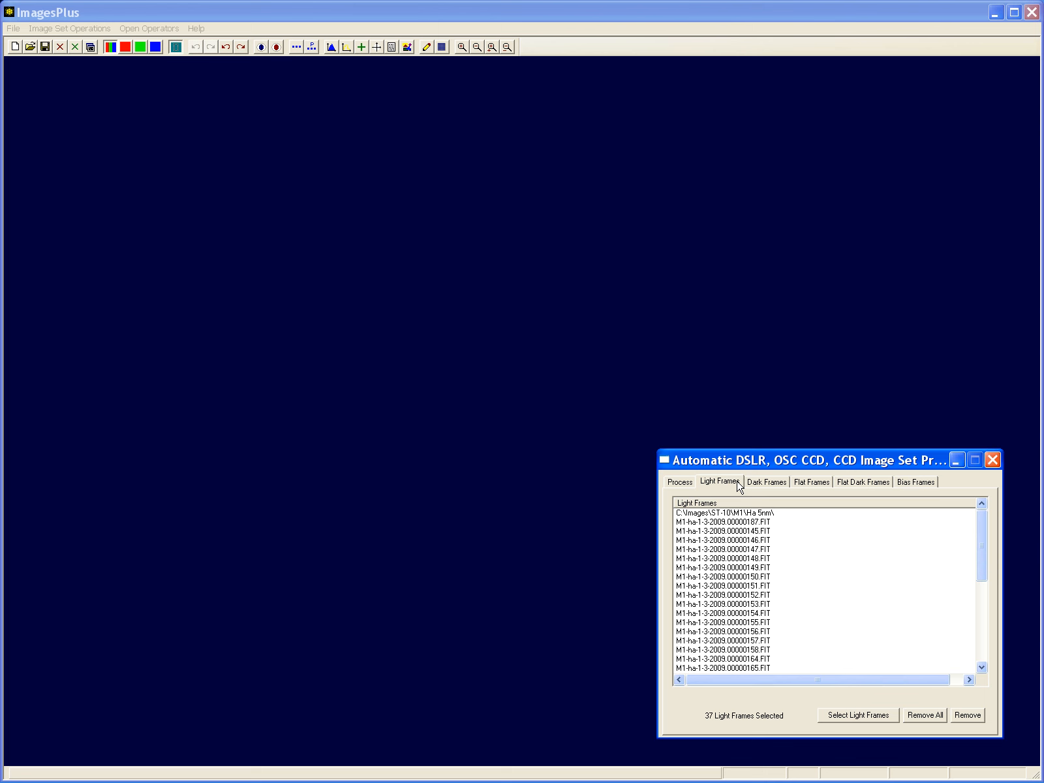
Set the combined file name to M1-ExcAvg in the light frame processing parameters and save them
click(681, 482)
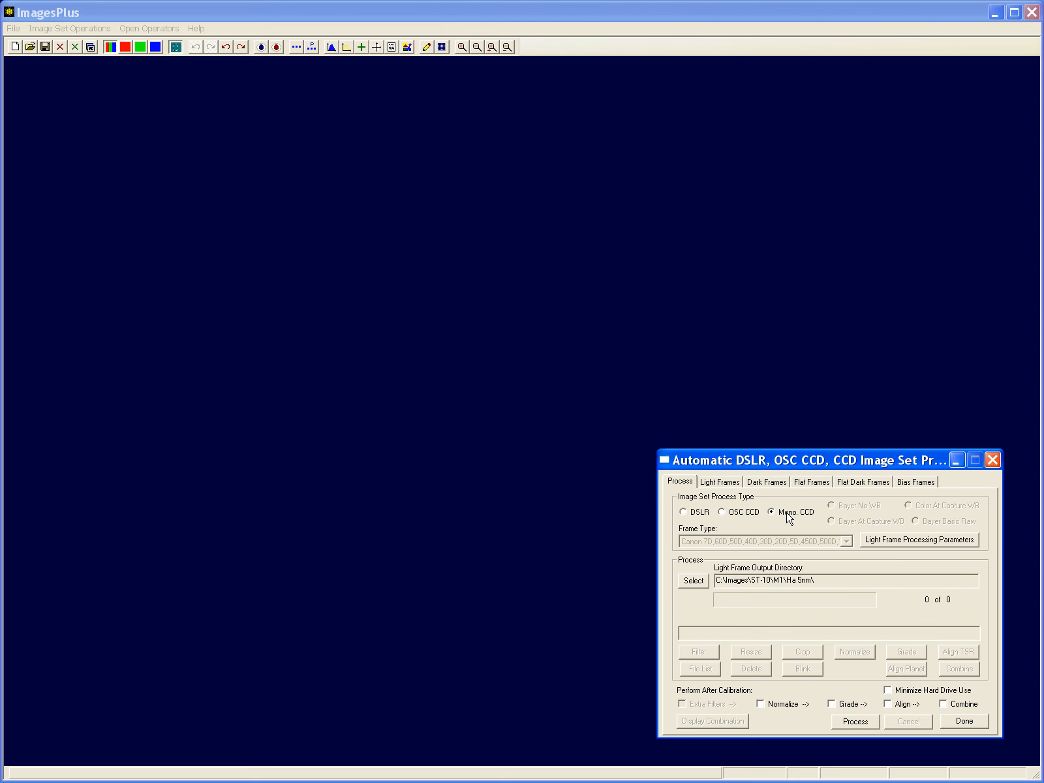
click(896, 544)
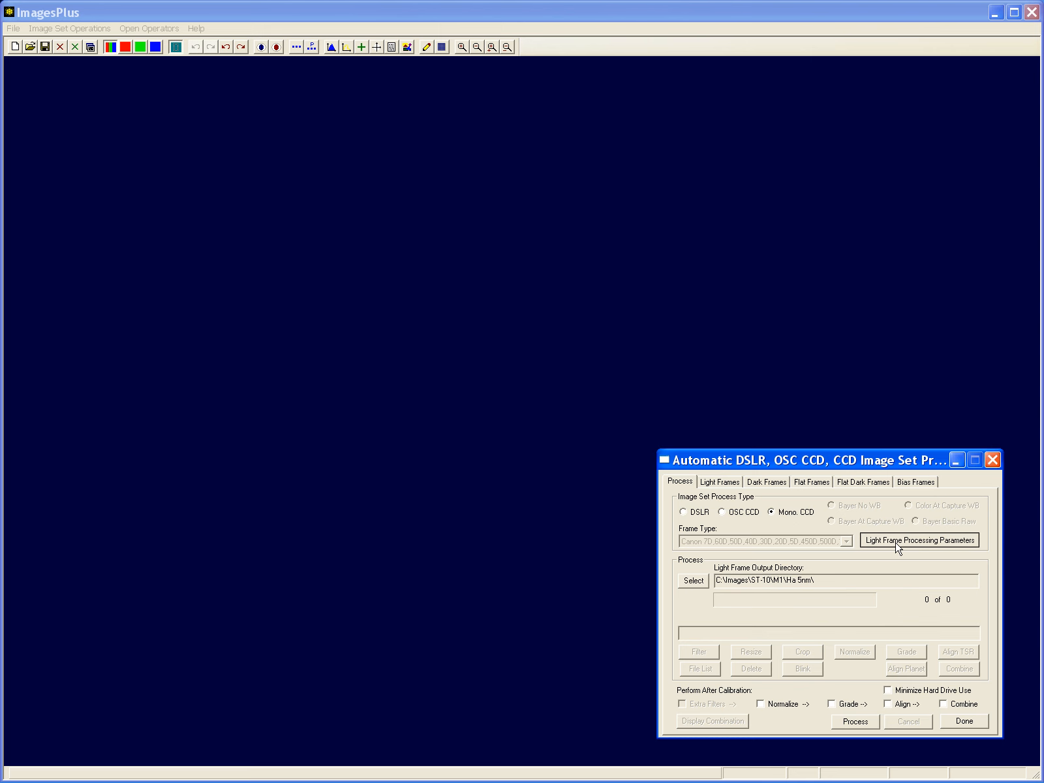
drag(849, 369, 467, 270)
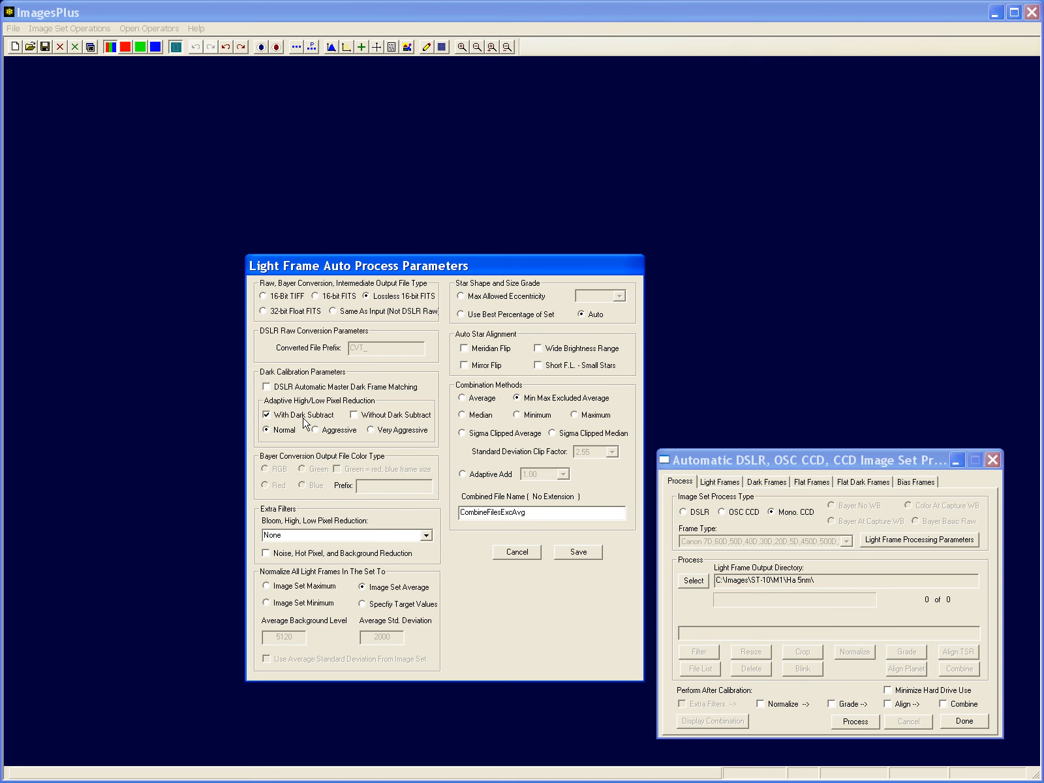
click(266, 387)
click(268, 386)
double_click(532, 515)
text(M1-ExcAvg)
click(576, 554)
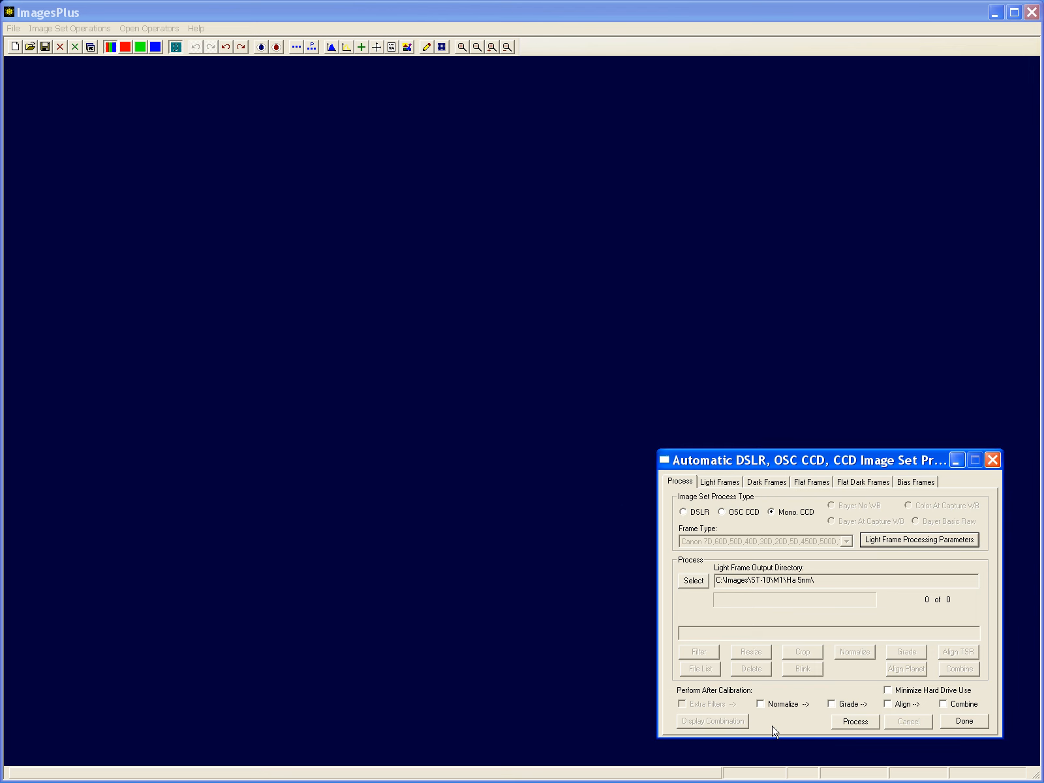
Enable Normalize, Grade, Align and Combine after calibration, and start processing the image set
click(773, 704)
click(848, 707)
click(898, 708)
click(942, 704)
click(782, 705)
click(842, 704)
click(786, 705)
click(847, 722)
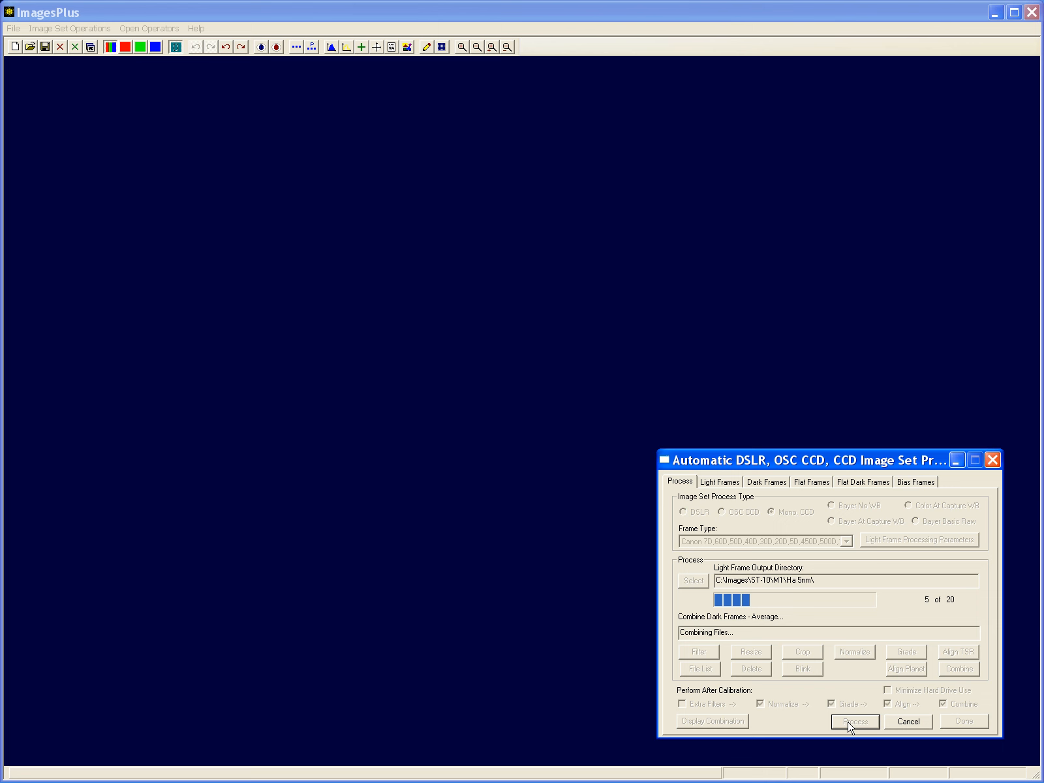
Check the processing progress and review the dark, bias, flat and flat dark frame lists and their combination settings
click(767, 483)
click(915, 484)
click(682, 483)
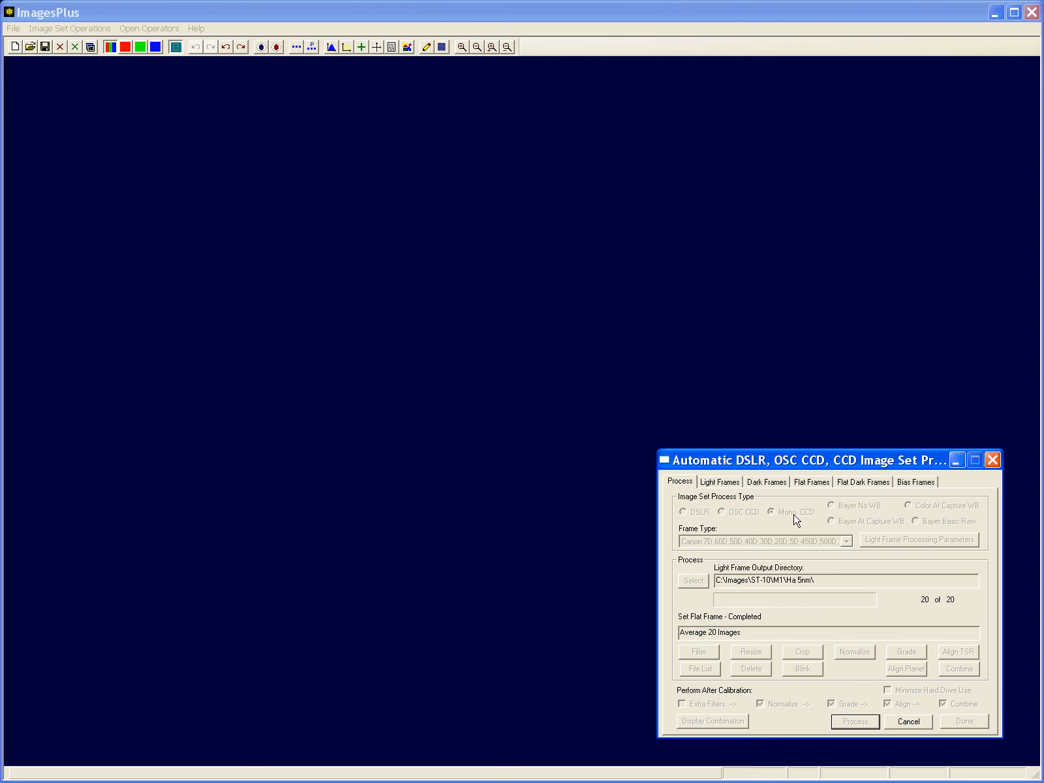
click(770, 483)
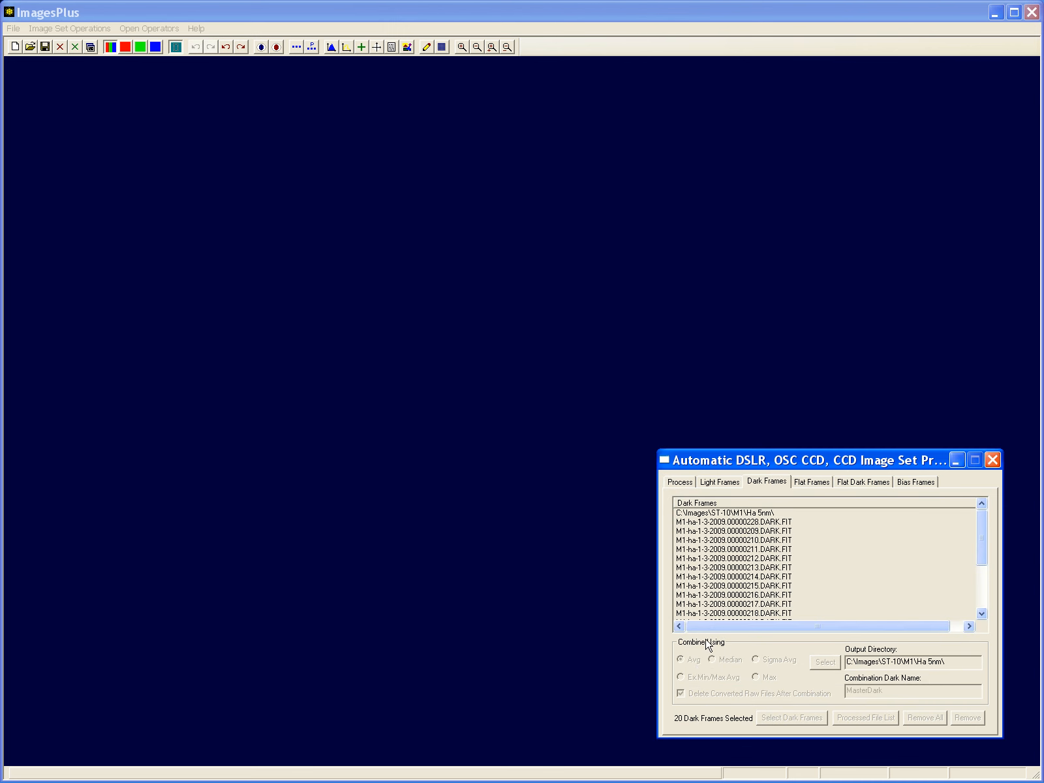
click(678, 481)
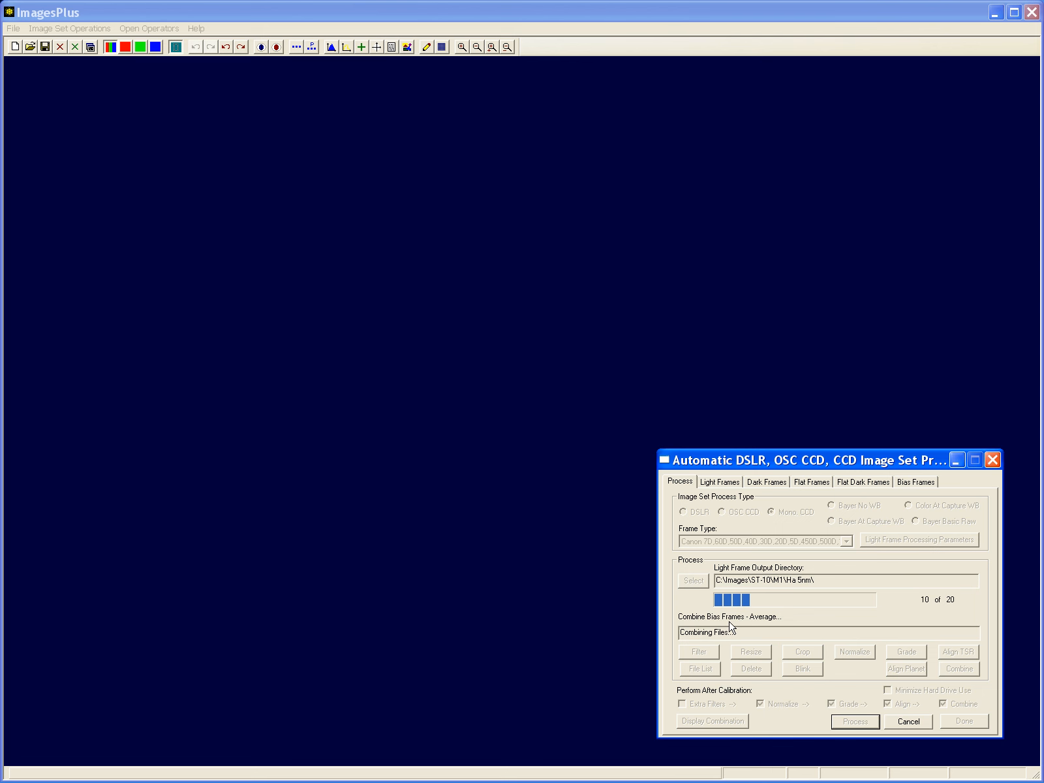
click(911, 486)
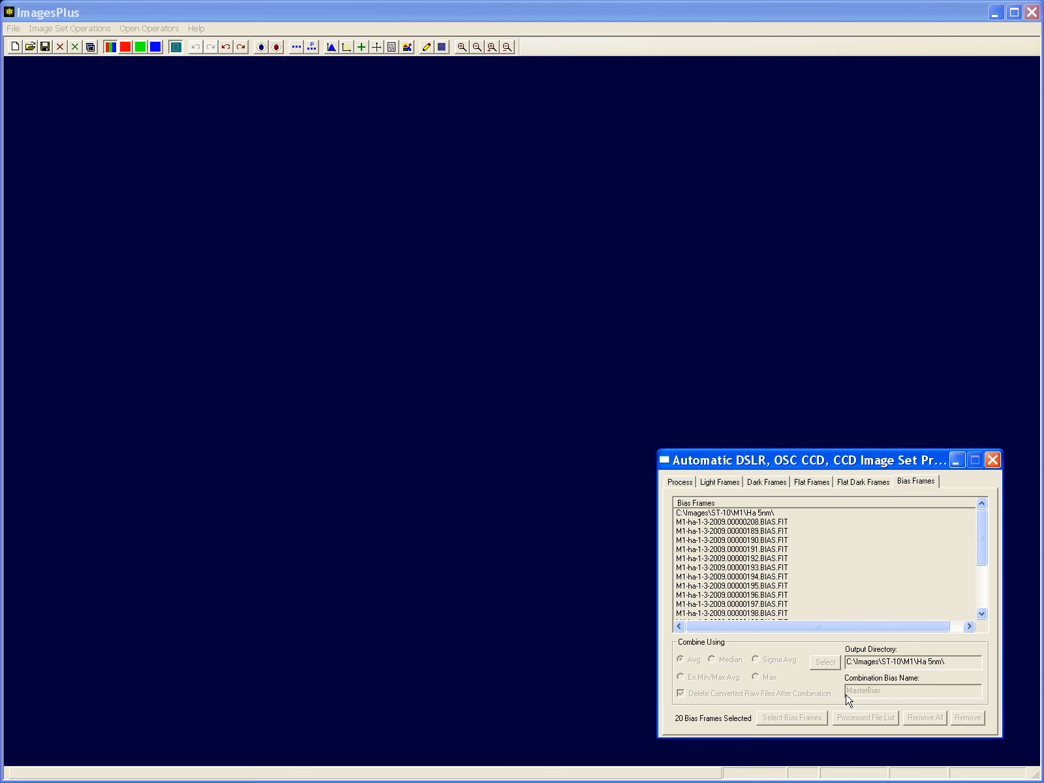
click(681, 483)
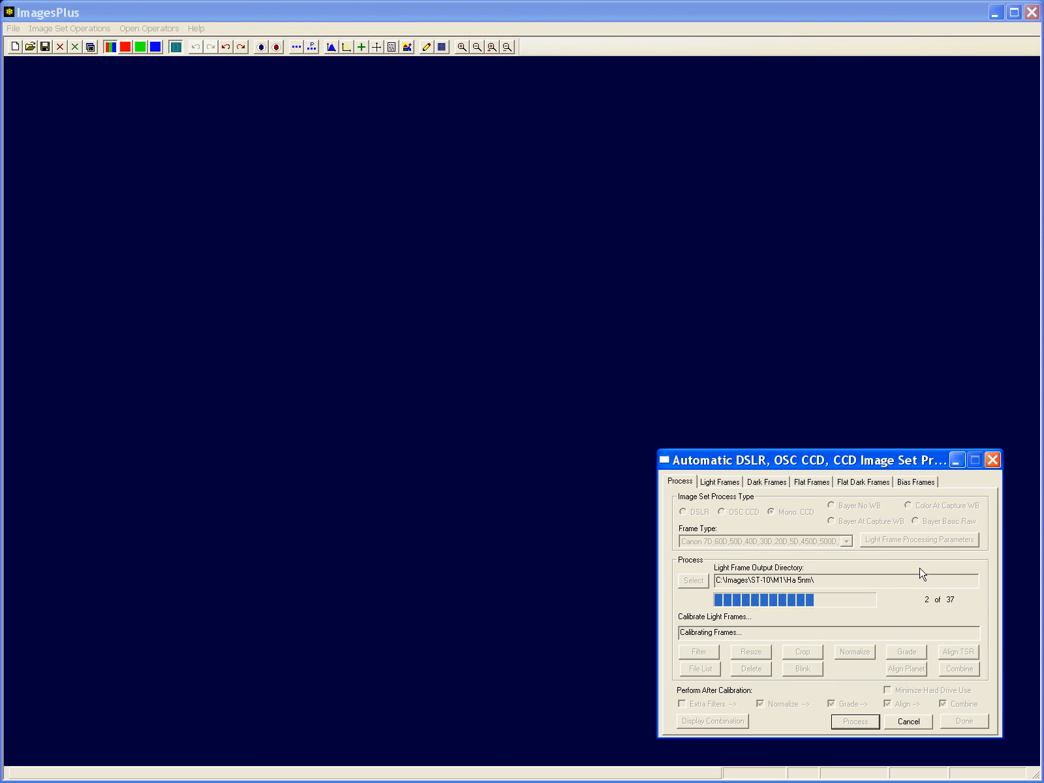
click(799, 487)
click(856, 483)
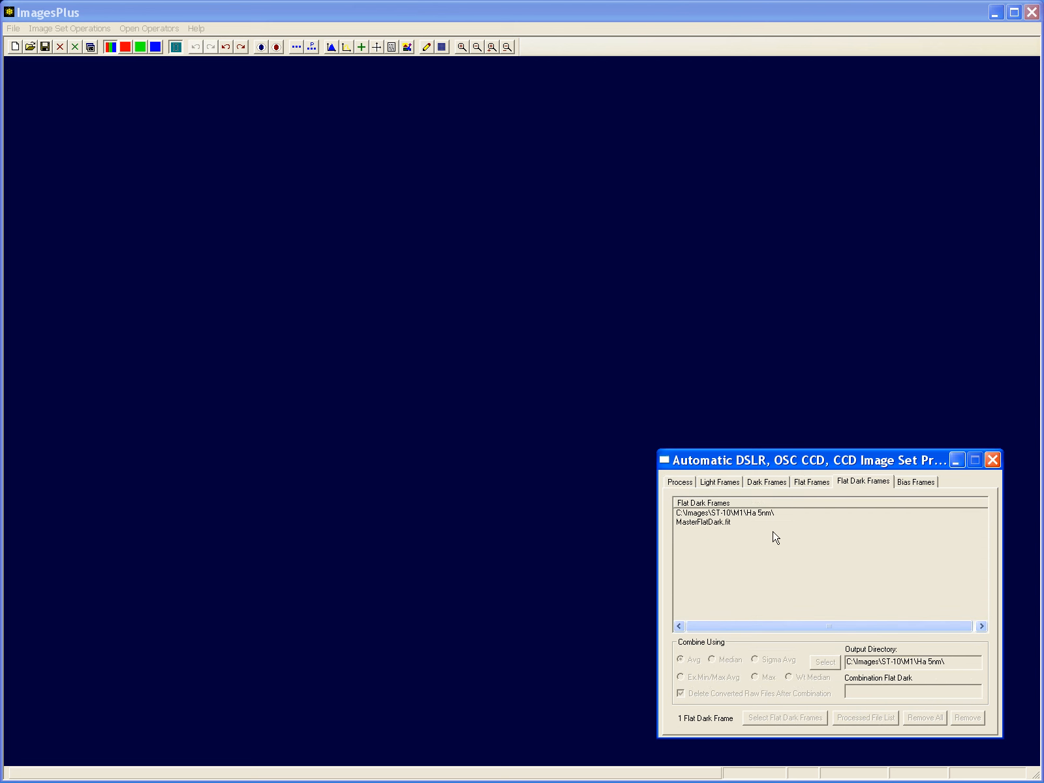
click(767, 484)
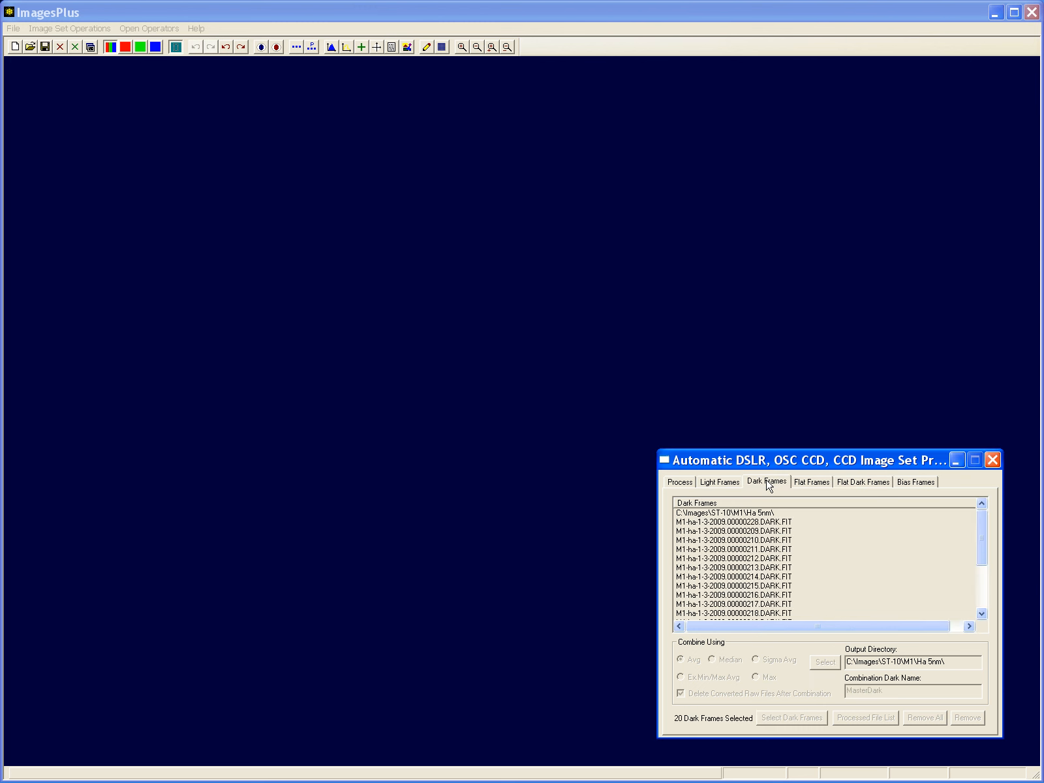
Review the bias frame list, check the overall processing progress, and look over the available image set operations
click(915, 484)
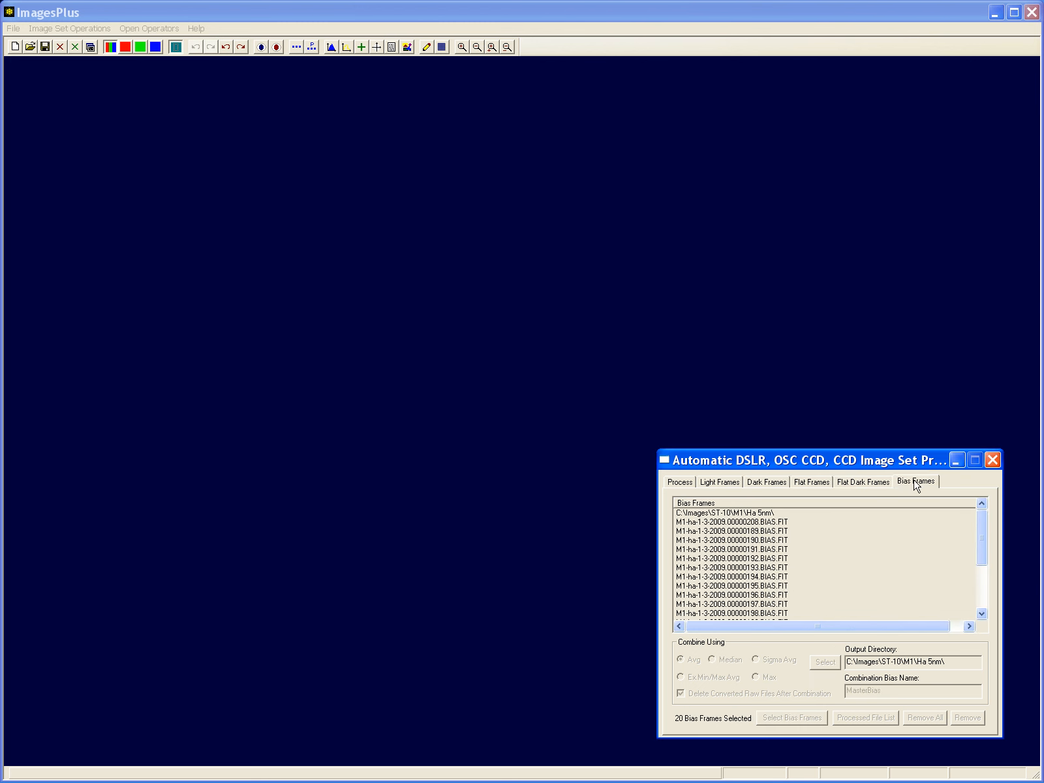
click(680, 482)
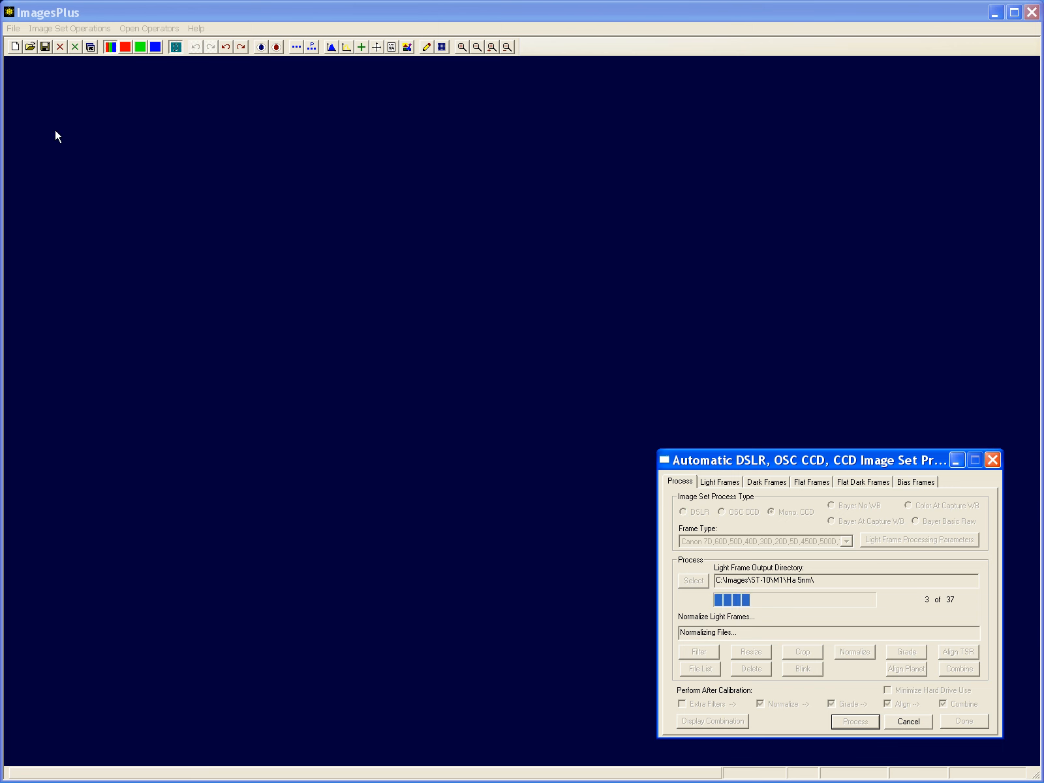
click(53, 29)
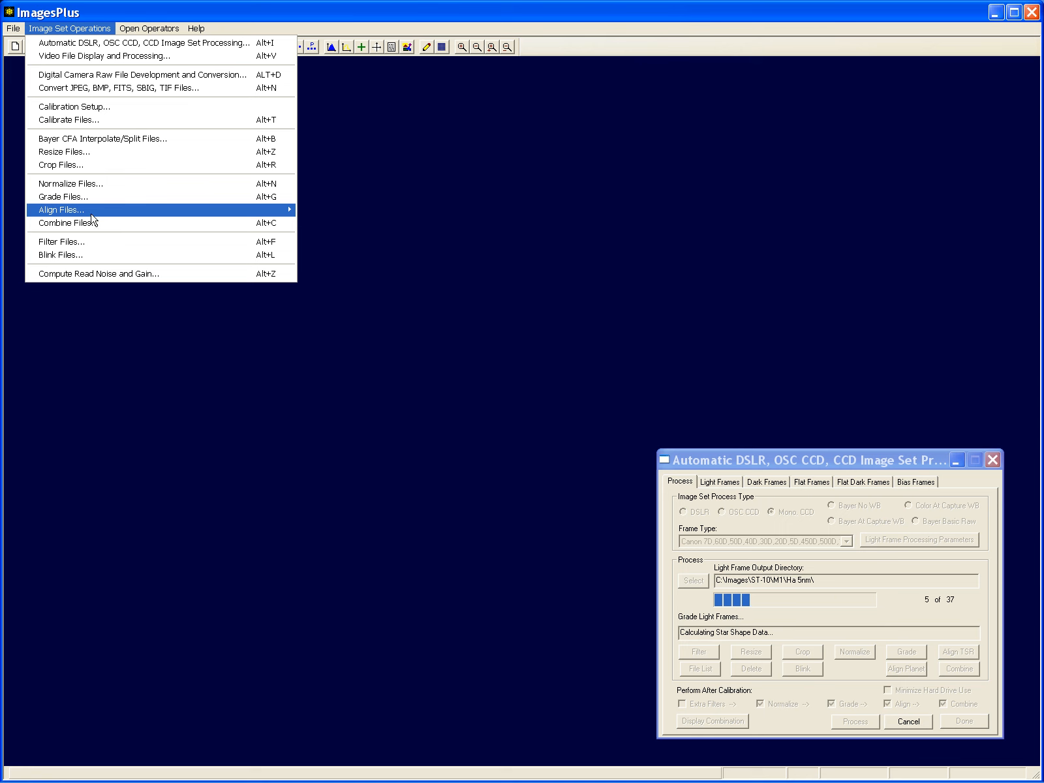
mouse_move(92, 210)
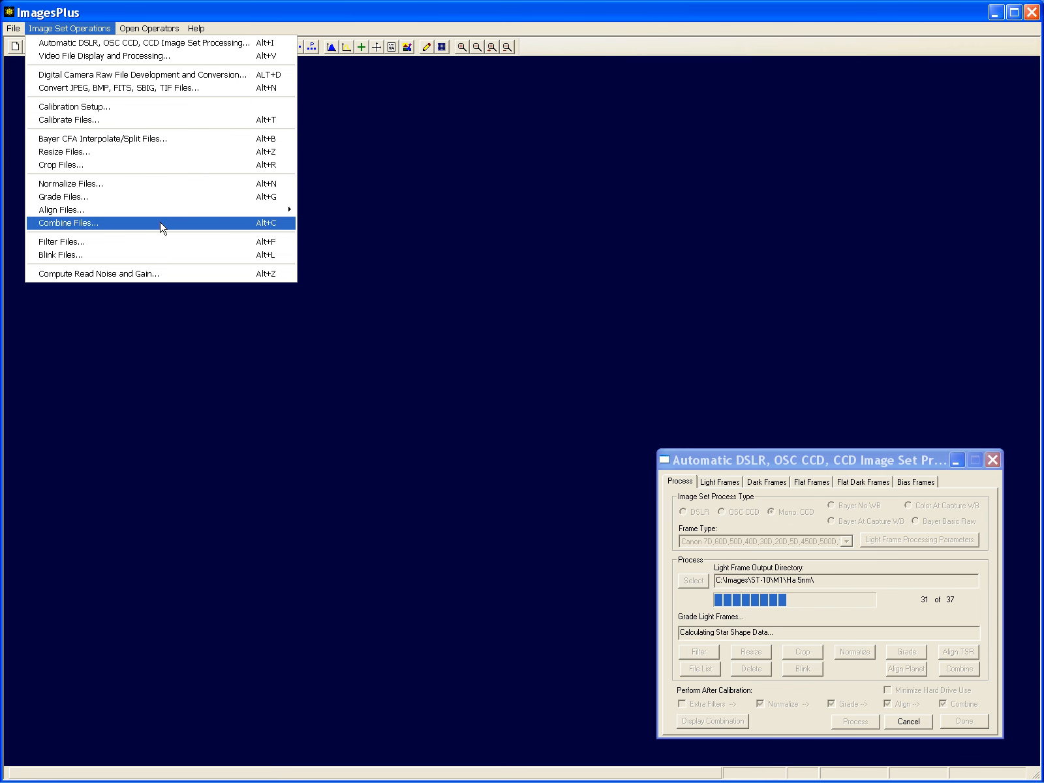
click(594, 261)
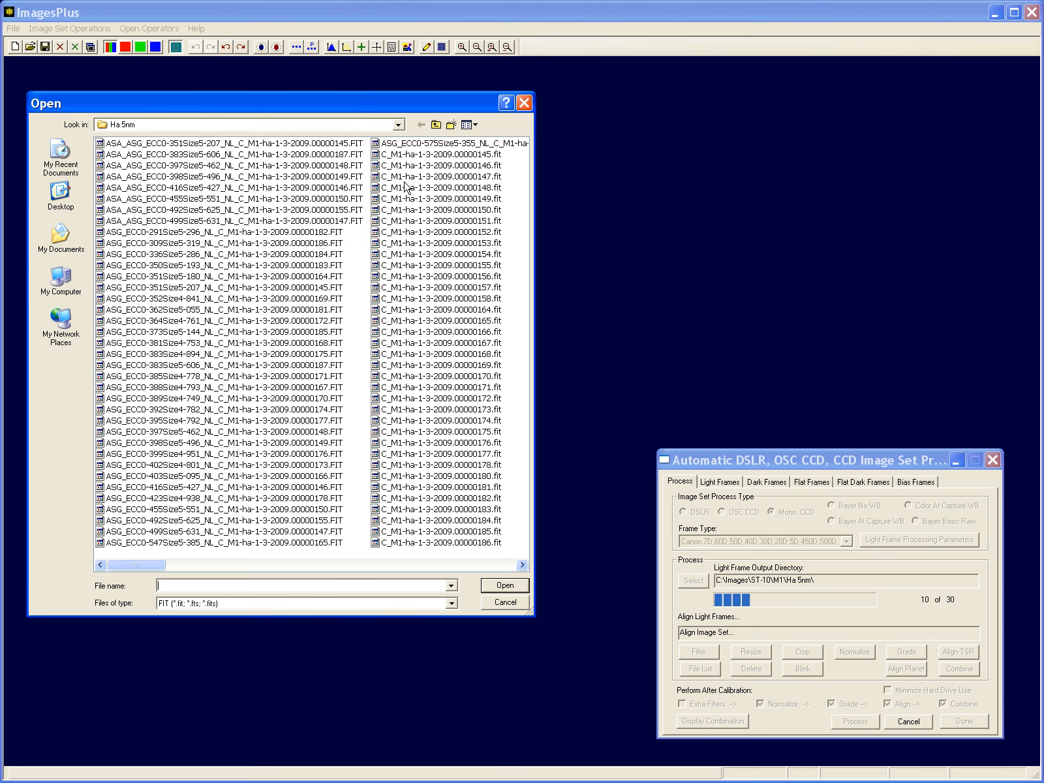
Open the calibrated frame C_M1-ha-1-3-2009.00000145.fit from the Ha 5nm folder and reduce its display to 38%
click(430, 156)
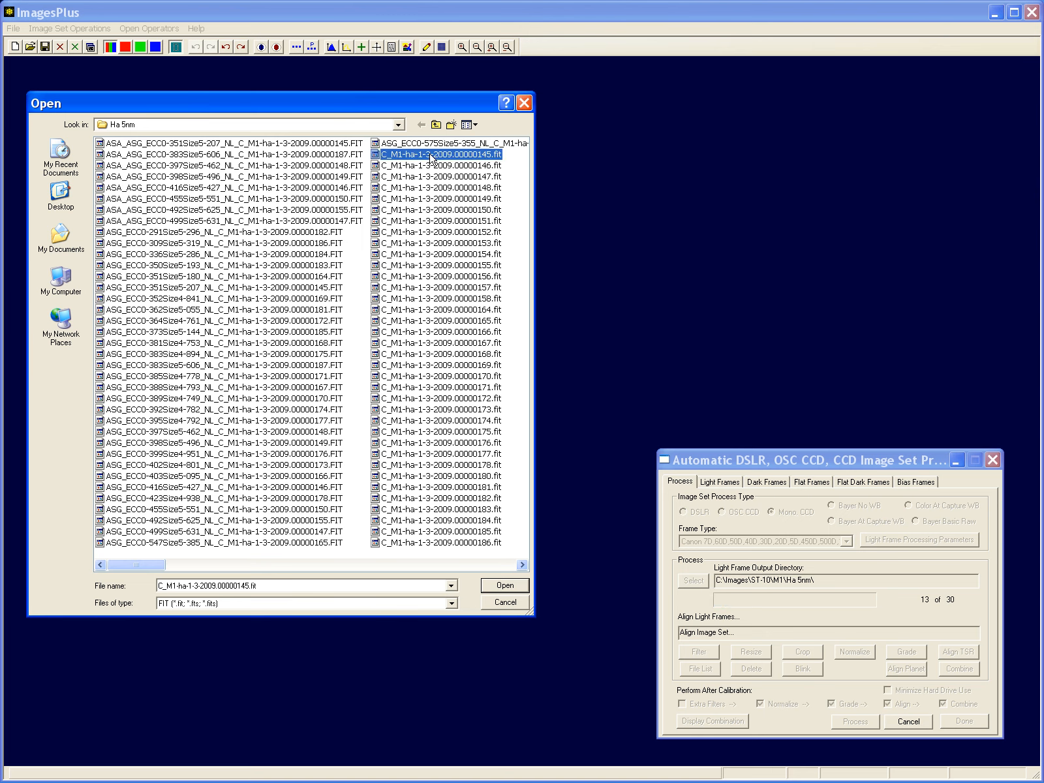
double_click(430, 156)
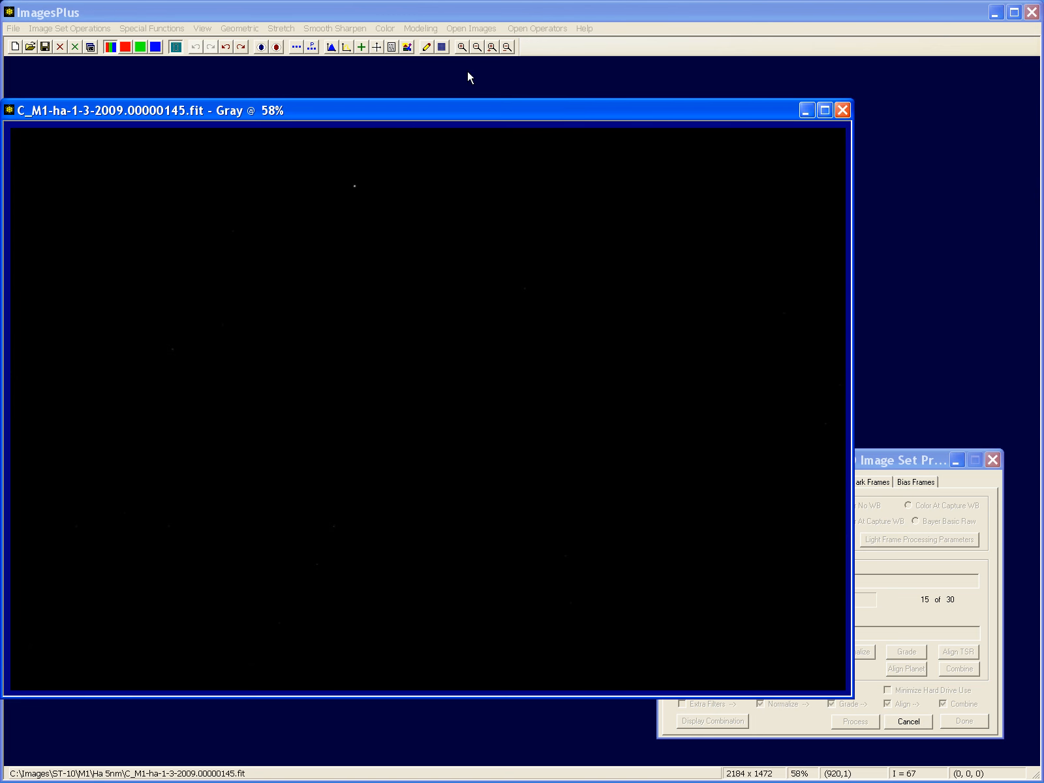
click(470, 49)
click(470, 49)
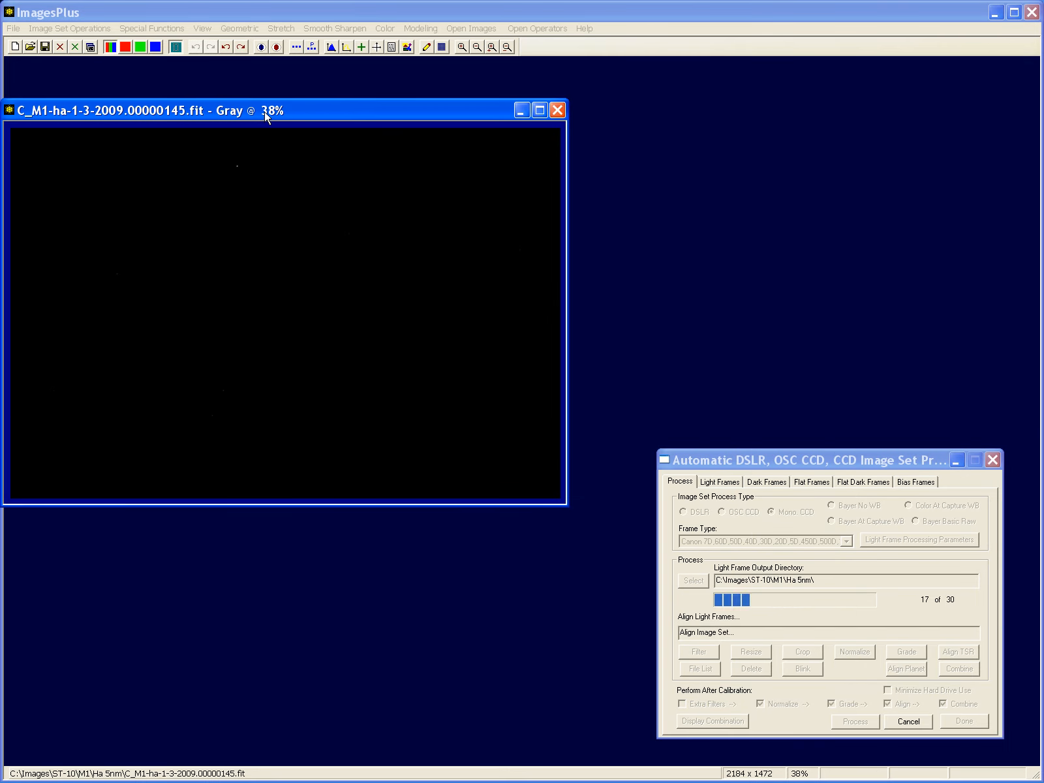
drag(286, 98, 279, 94)
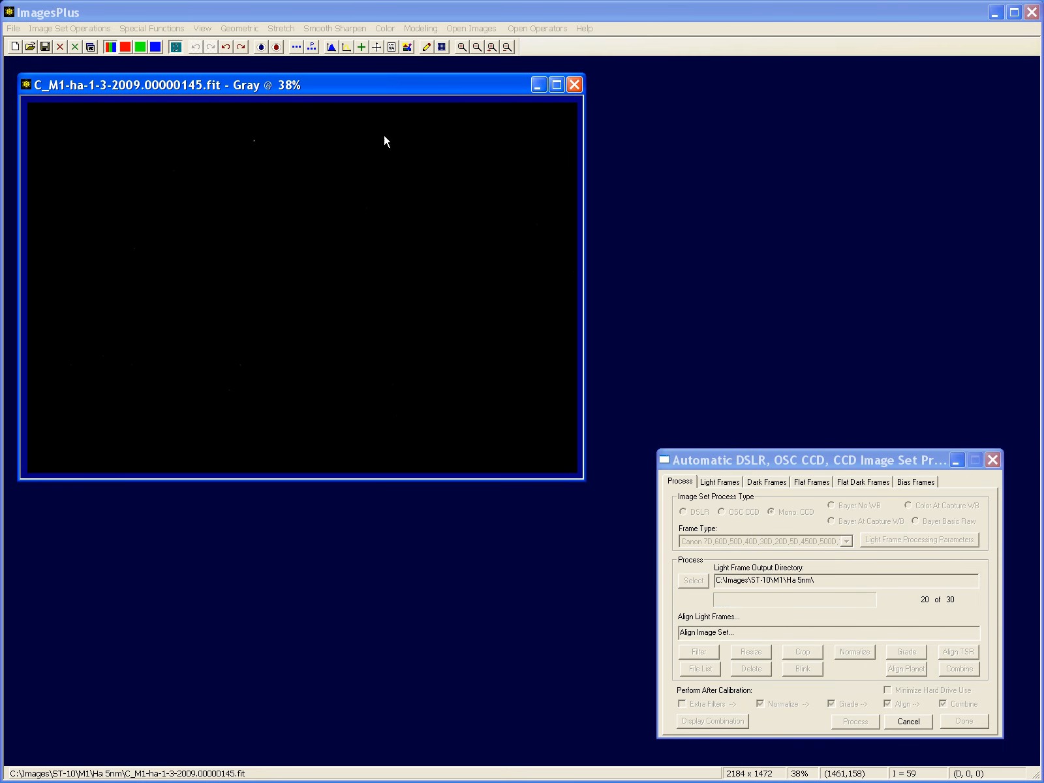
Preview a Digital Development stretch on the calibrated frame with break-point highlights at 2040, and close the image without applying it
click(281, 28)
click(322, 156)
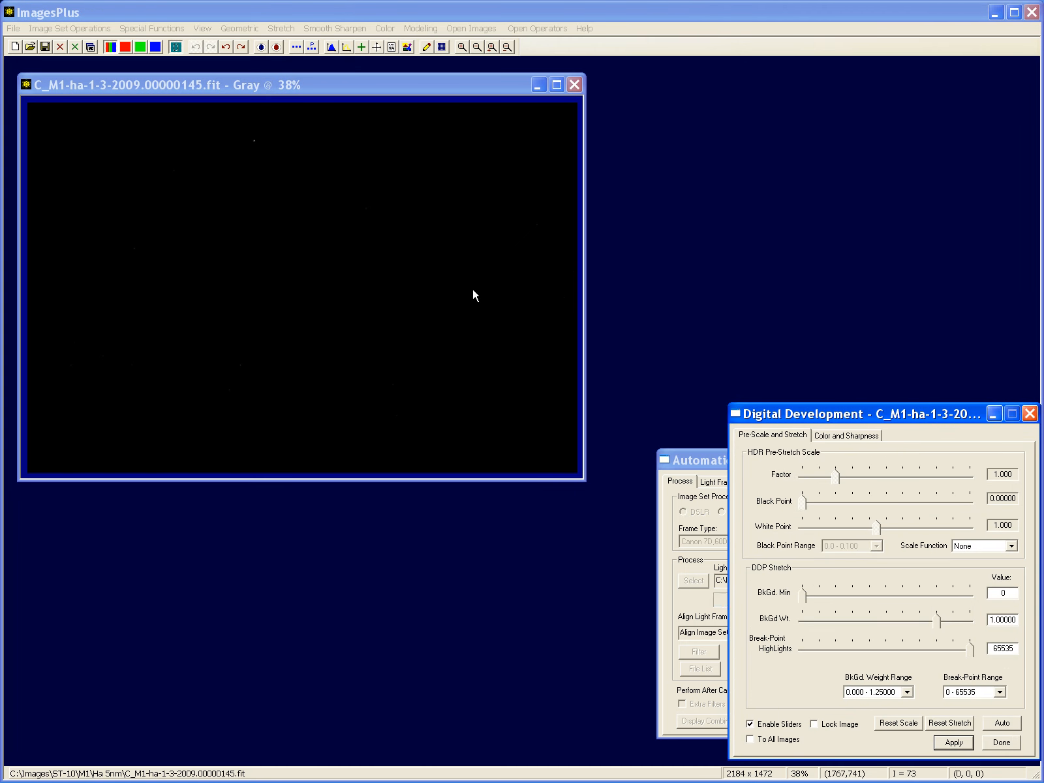
drag(837, 416, 411, 345)
drag(541, 577, 380, 574)
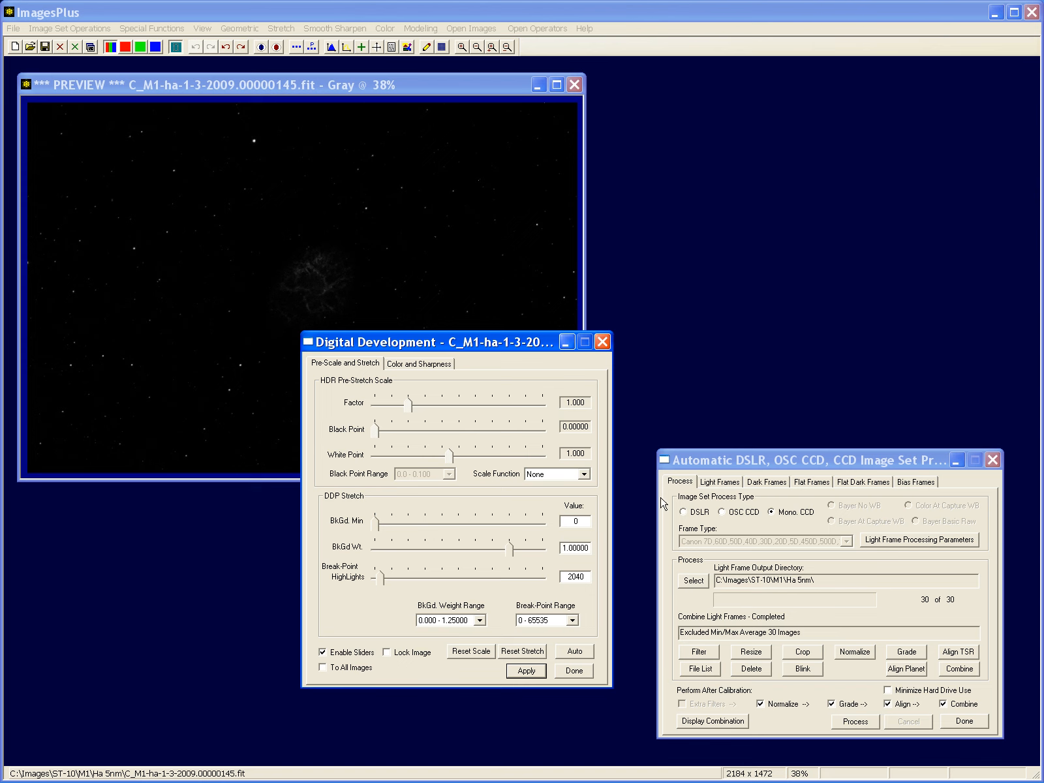
click(572, 672)
click(575, 85)
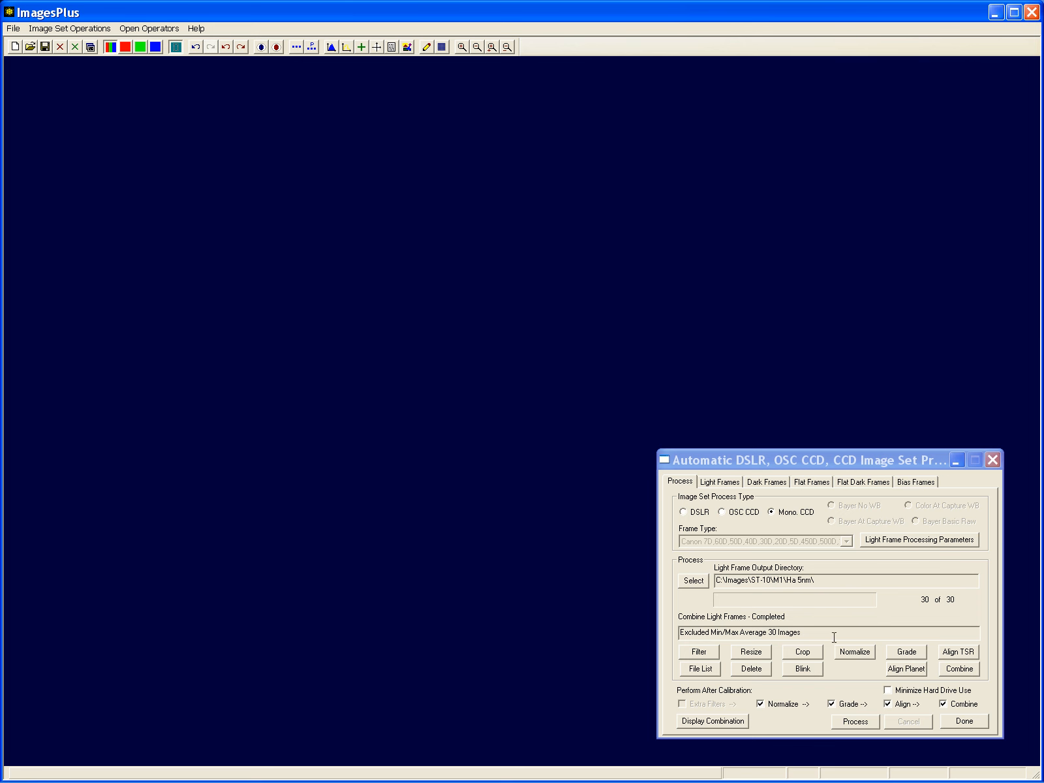
Show the processed light frames file list and view the initial input frame M1-ha-1-3-2009.00000146.FIT, closing the image when done
click(696, 674)
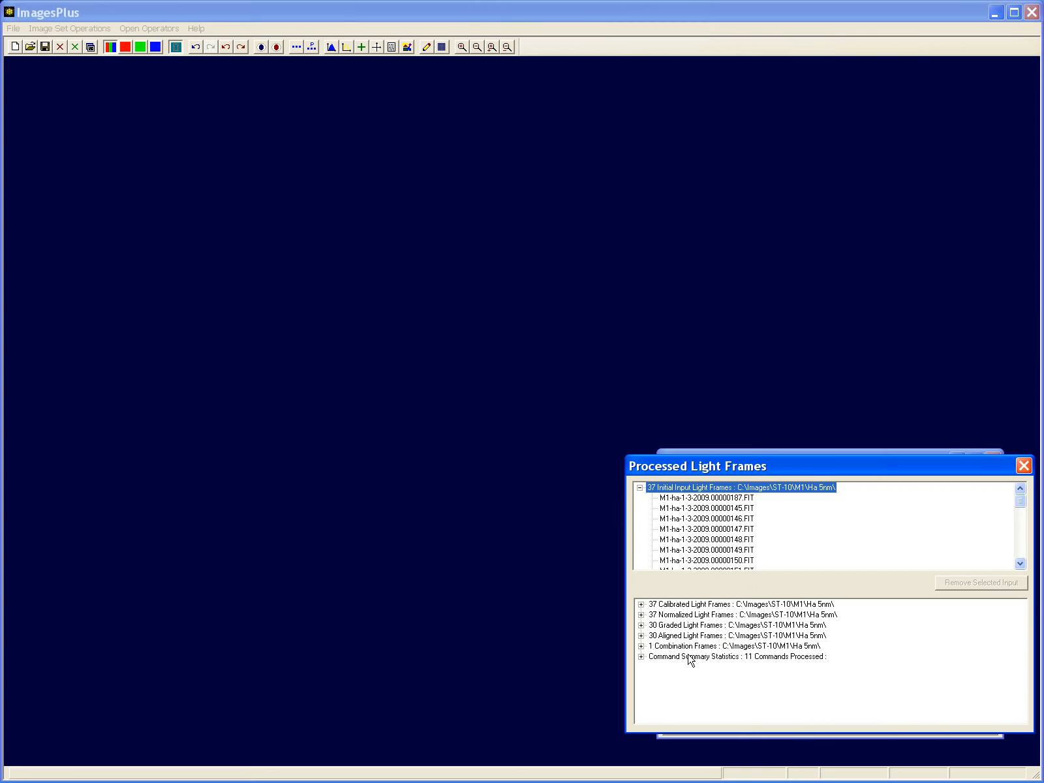
drag(762, 456, 334, 282)
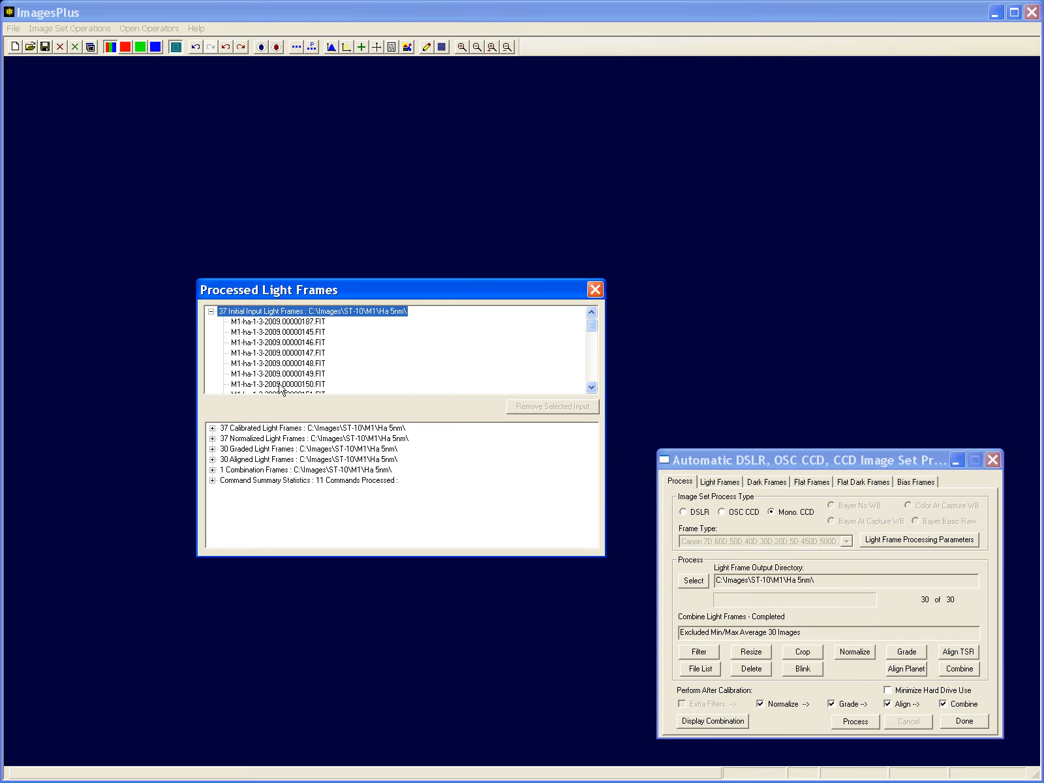
double_click(278, 345)
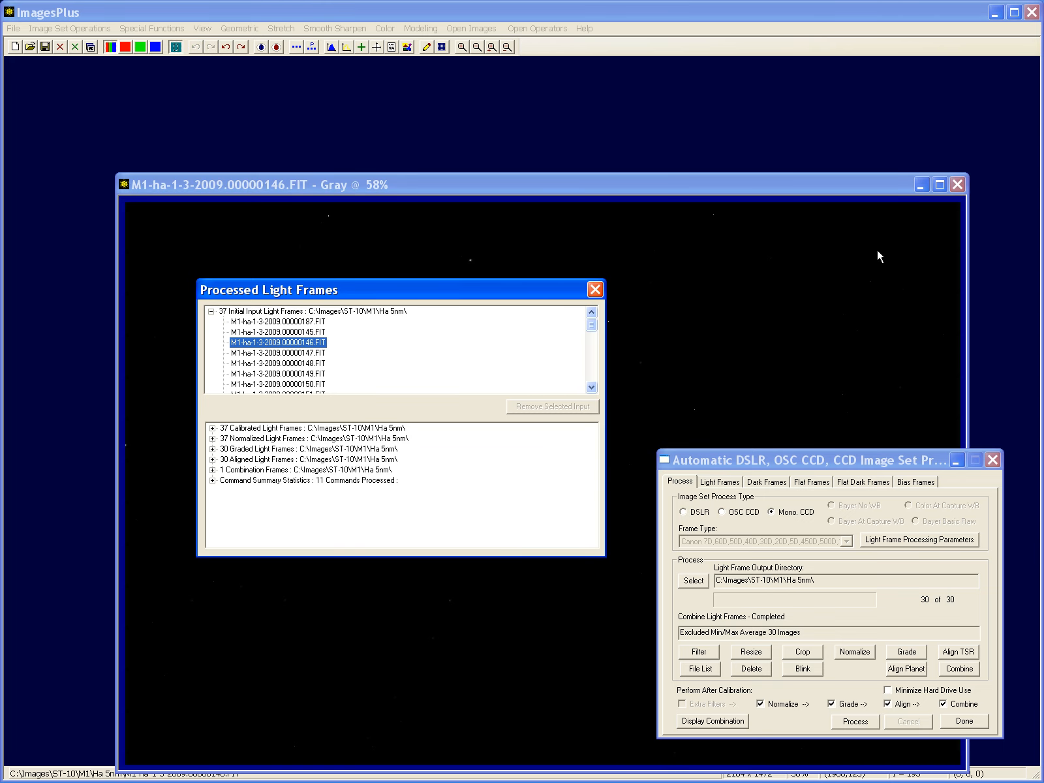
key(ctrl+F4)
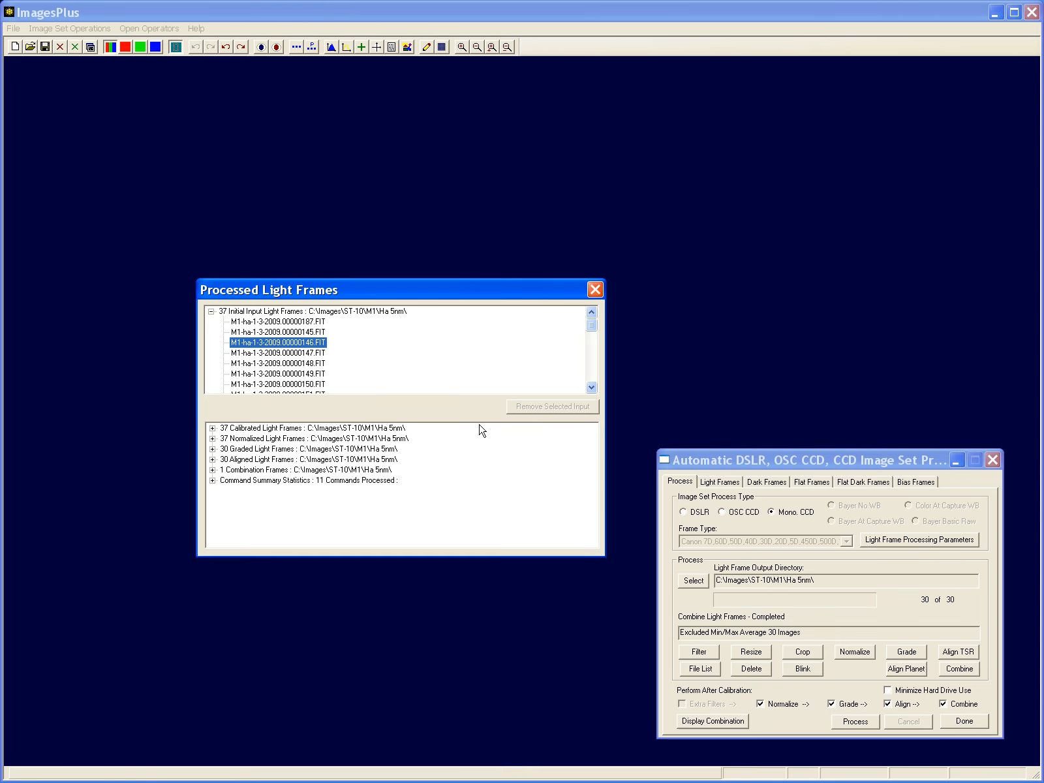
View the calibrated frame C_M1-ha-1-3-2009.00000187.fit and the normalized frame NL_C_M1-ha-1-3-2009.00000187.fit from the processed file list, closing each image
click(212, 429)
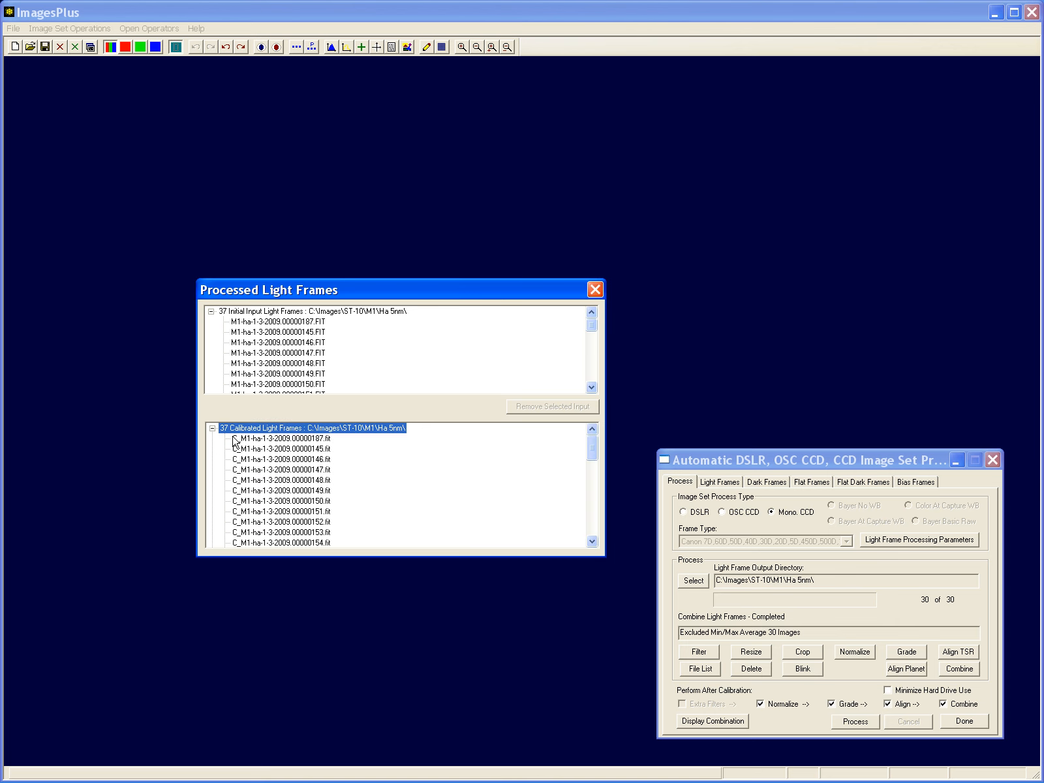
double_click(257, 439)
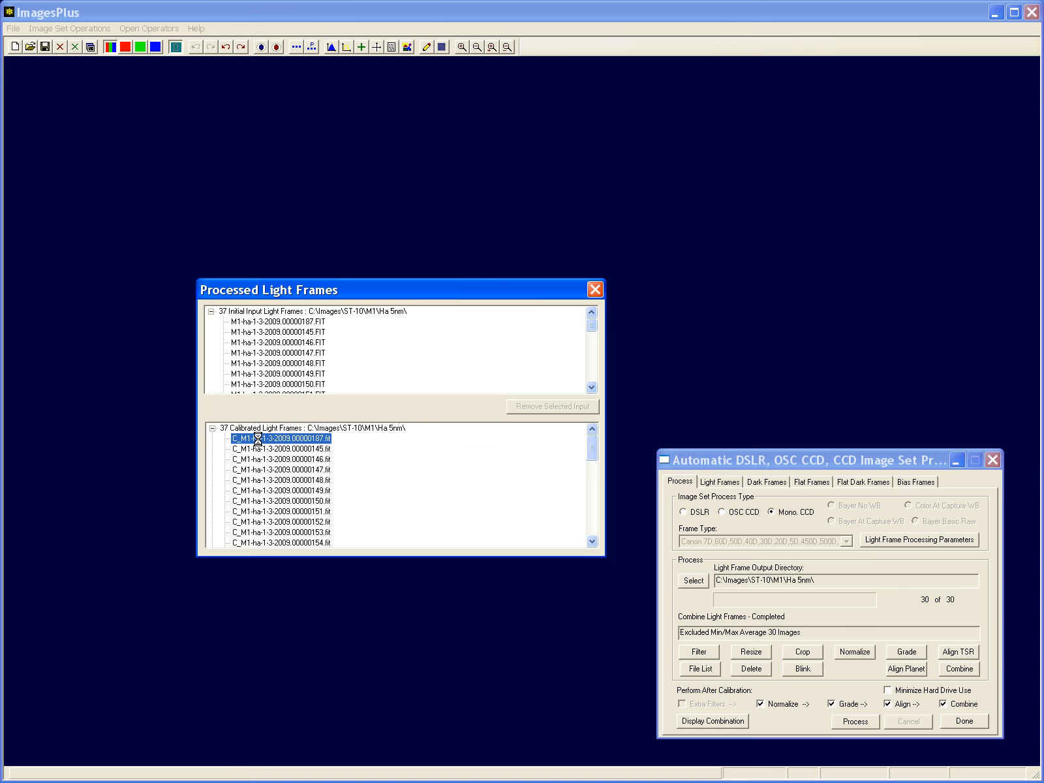
click(856, 33)
click(212, 428)
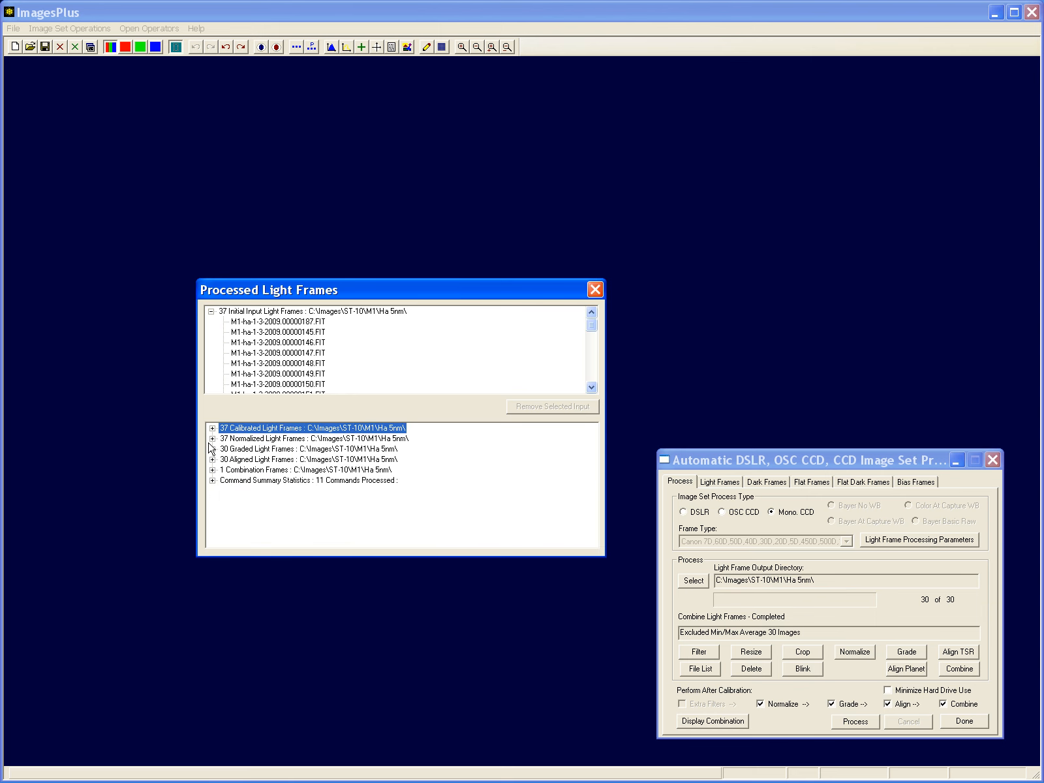
click(212, 438)
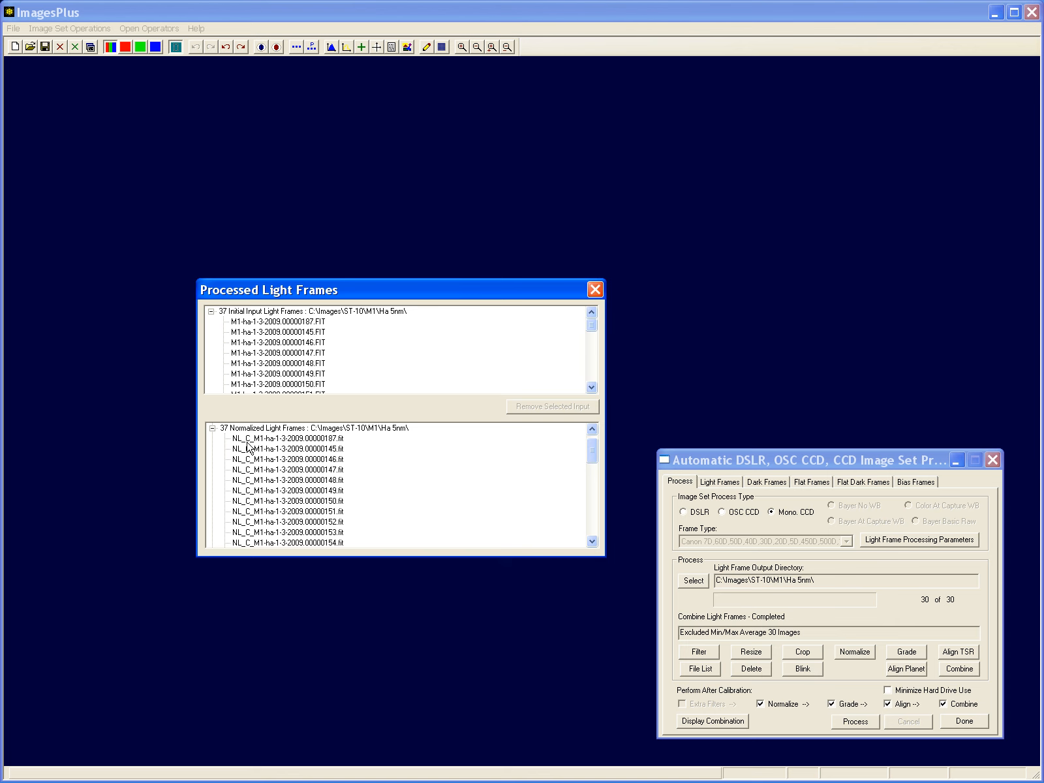
double_click(278, 440)
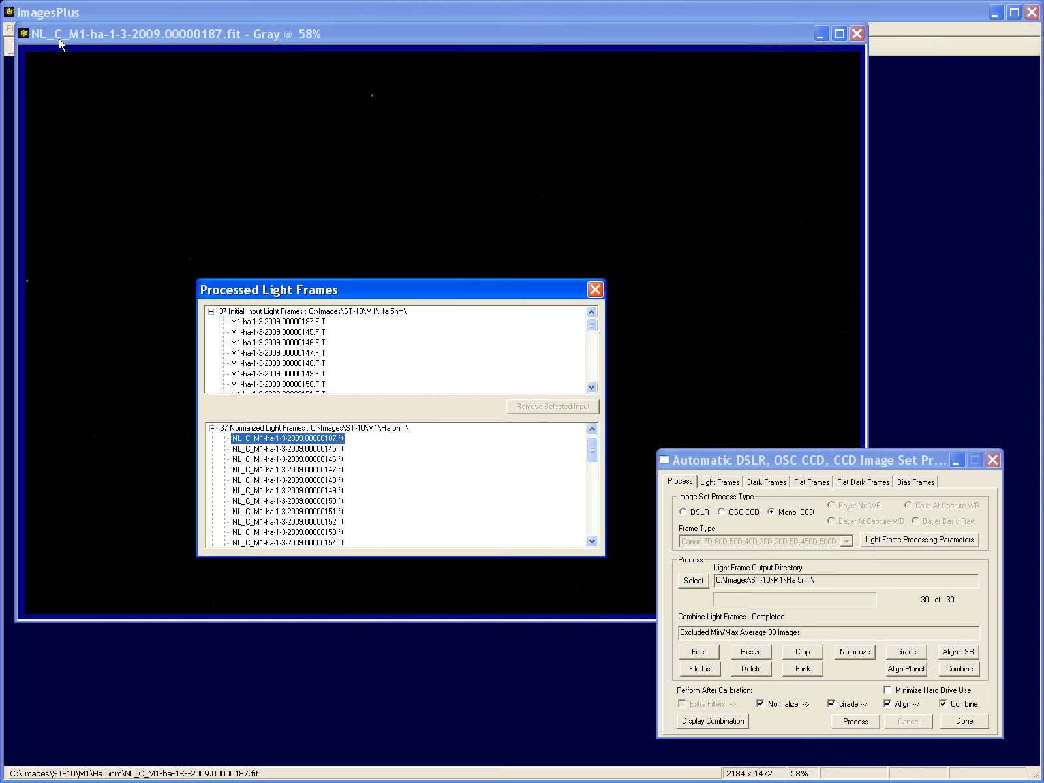
click(856, 36)
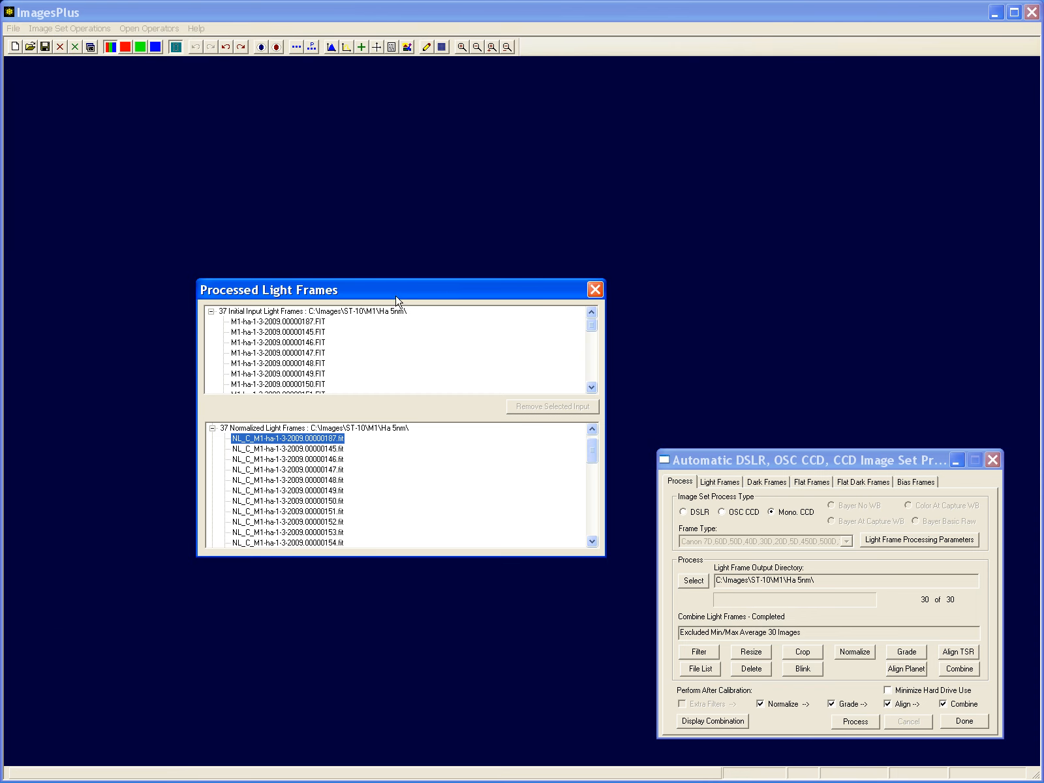
click(212, 427)
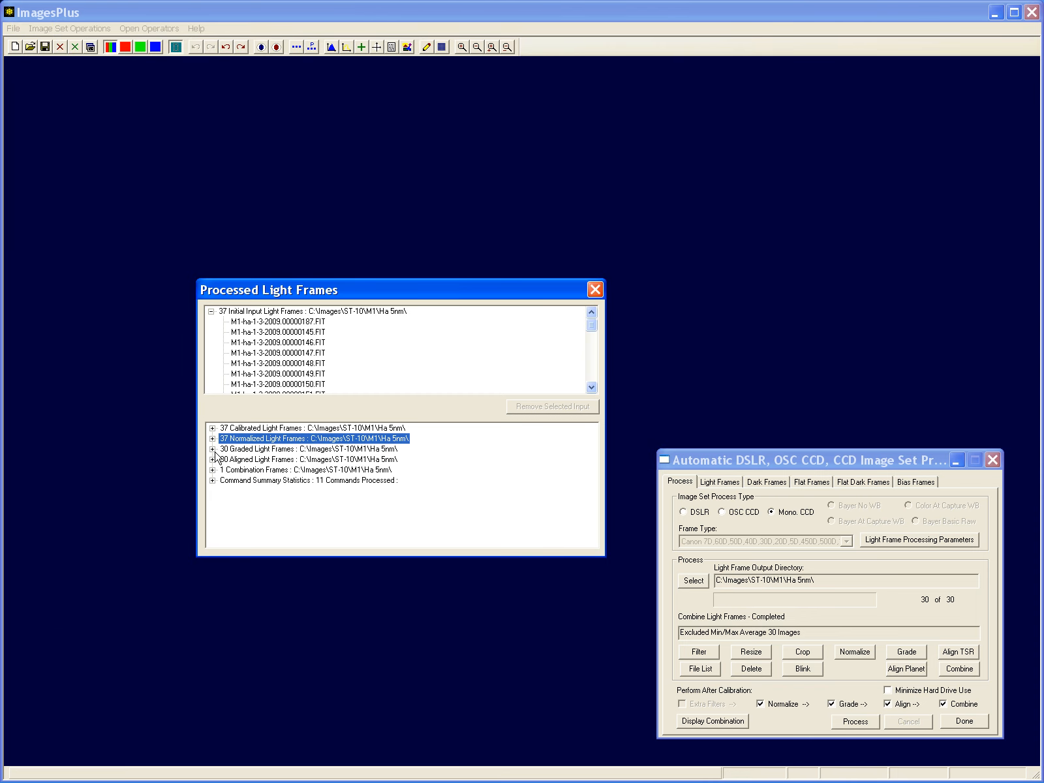
Review the file names in the graded, aligned and combination frame groups of the processed light frames list
click(212, 458)
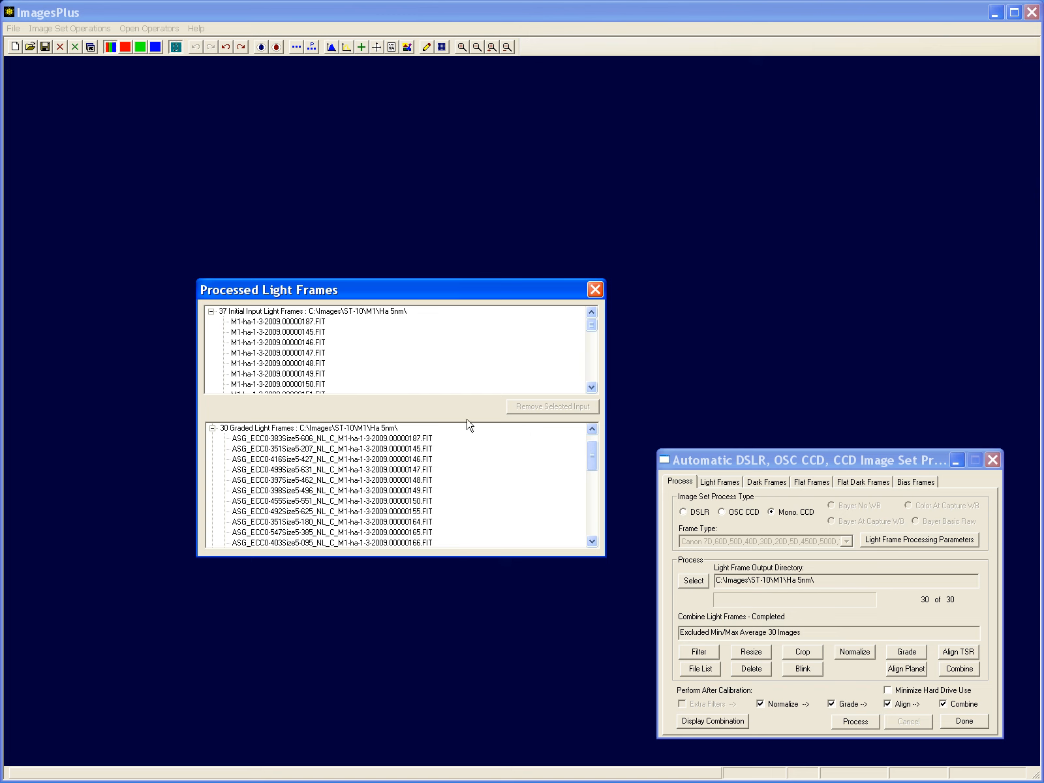
mouse_move(595, 463)
mouse_down()
mouse_move(596, 531)
mouse_move(595, 456)
mouse_up()
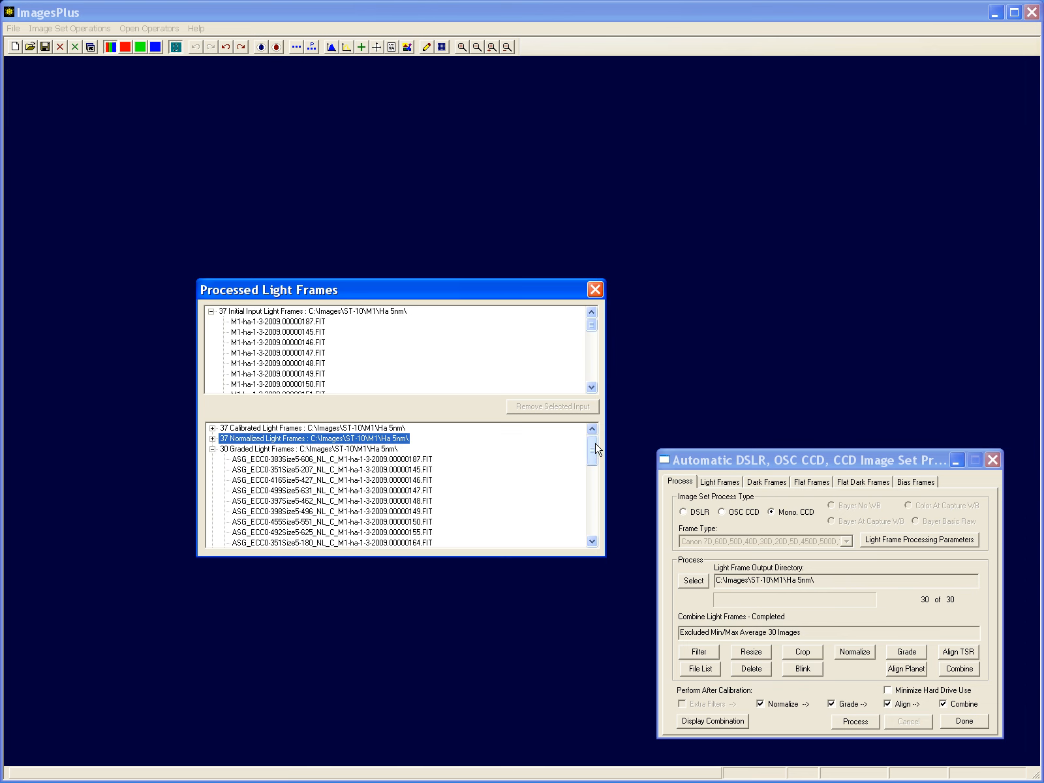
click(212, 449)
click(212, 459)
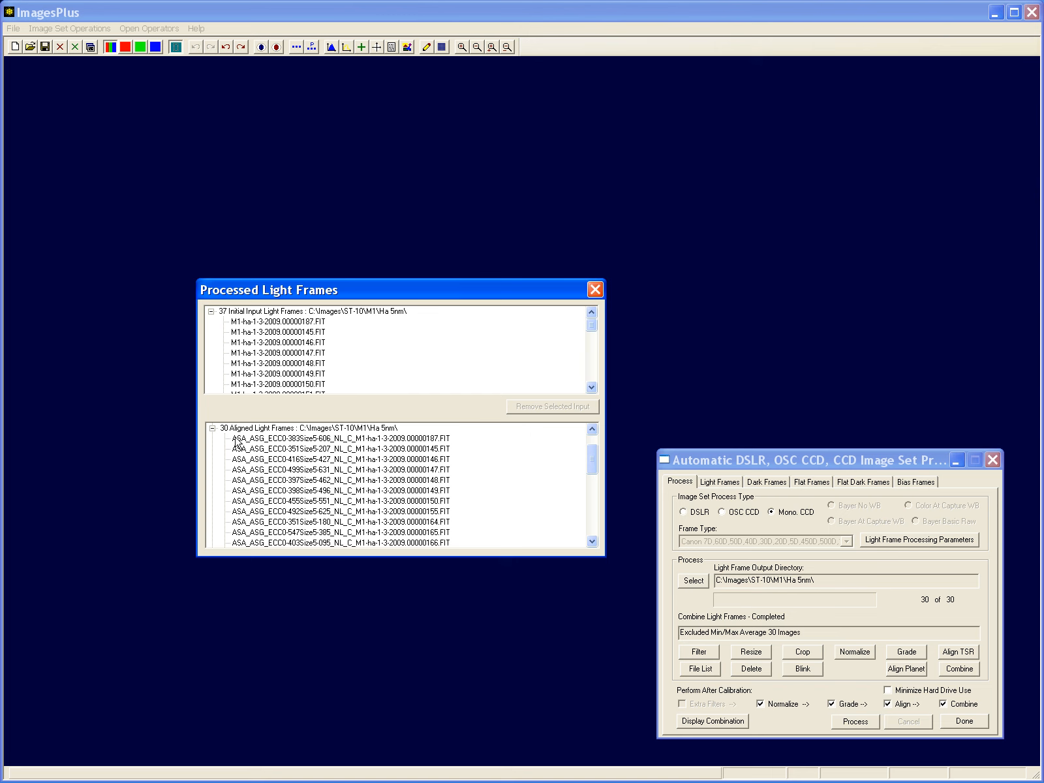
click(212, 428)
click(356, 439)
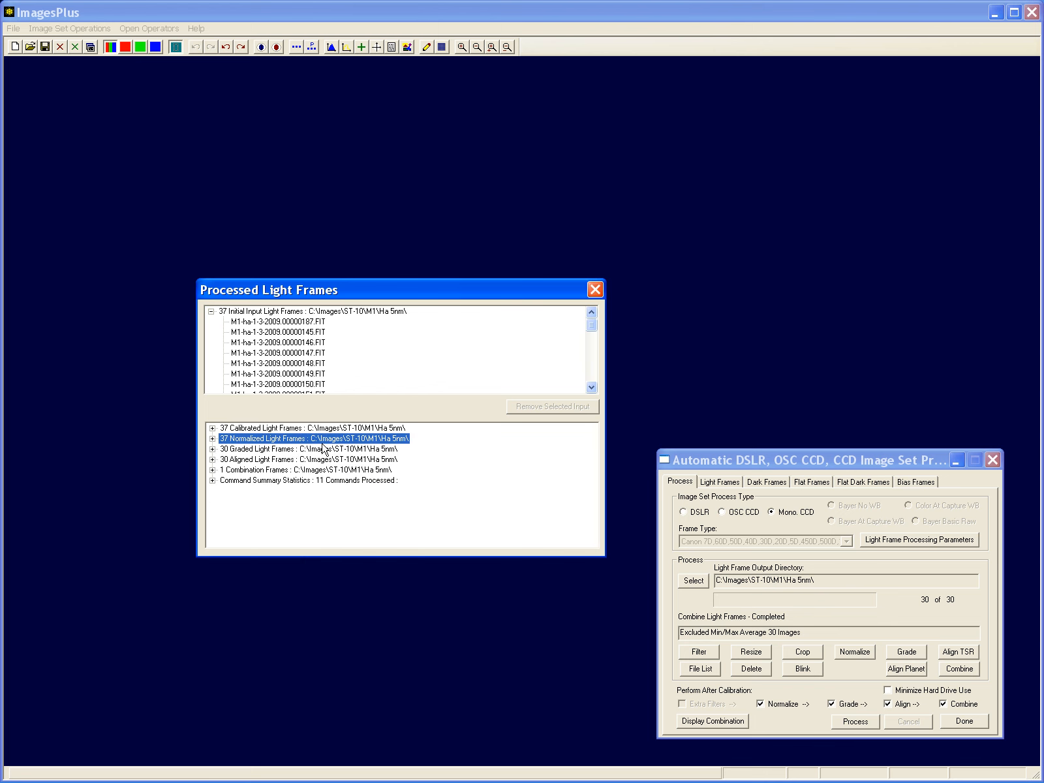
click(212, 469)
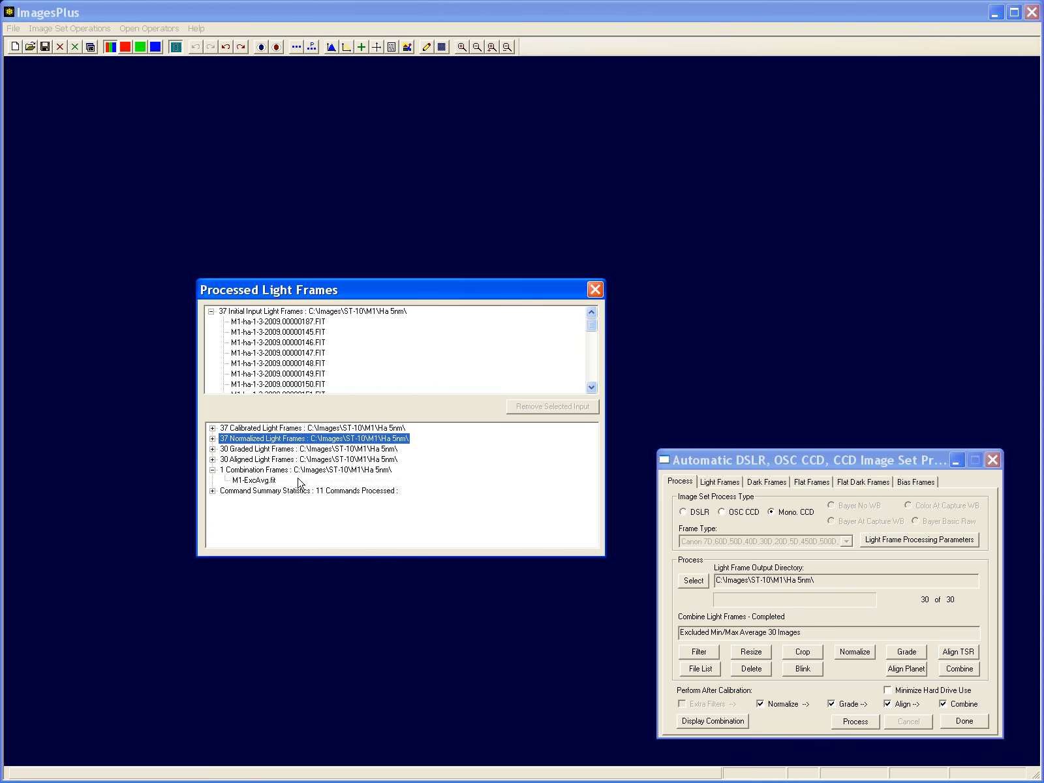
click(212, 470)
Examine the command summary statistics for the calibrate, normalize, grade, align and combine operations, and close the processed light frames list
click(212, 480)
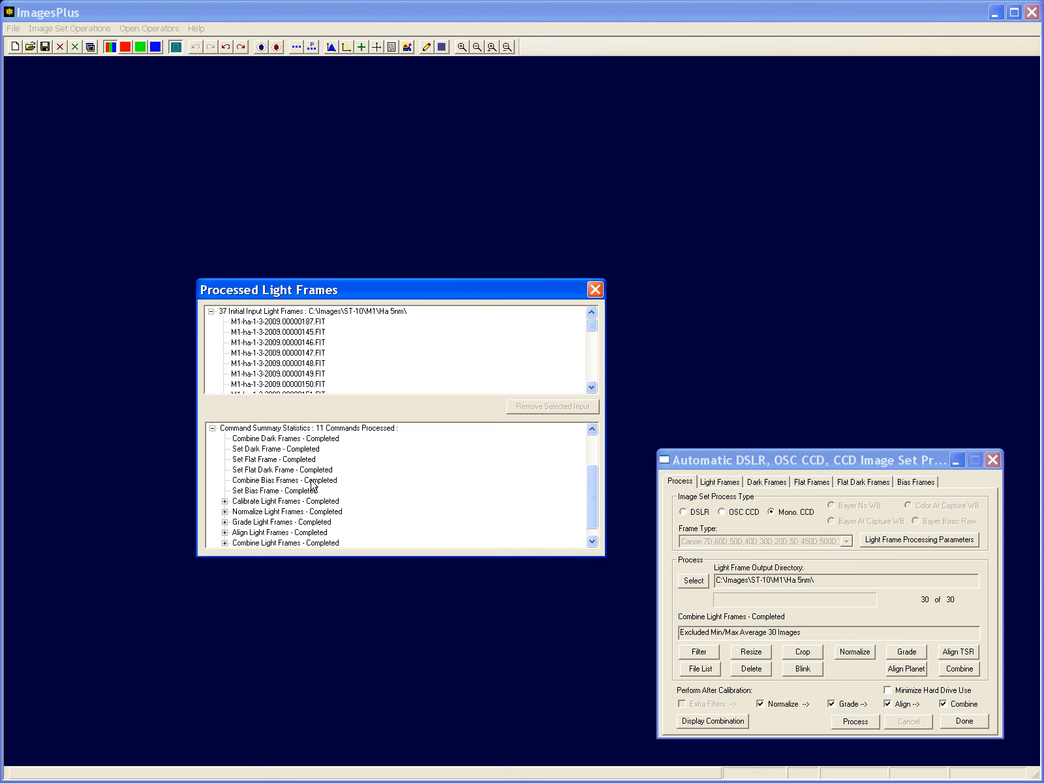
click(225, 501)
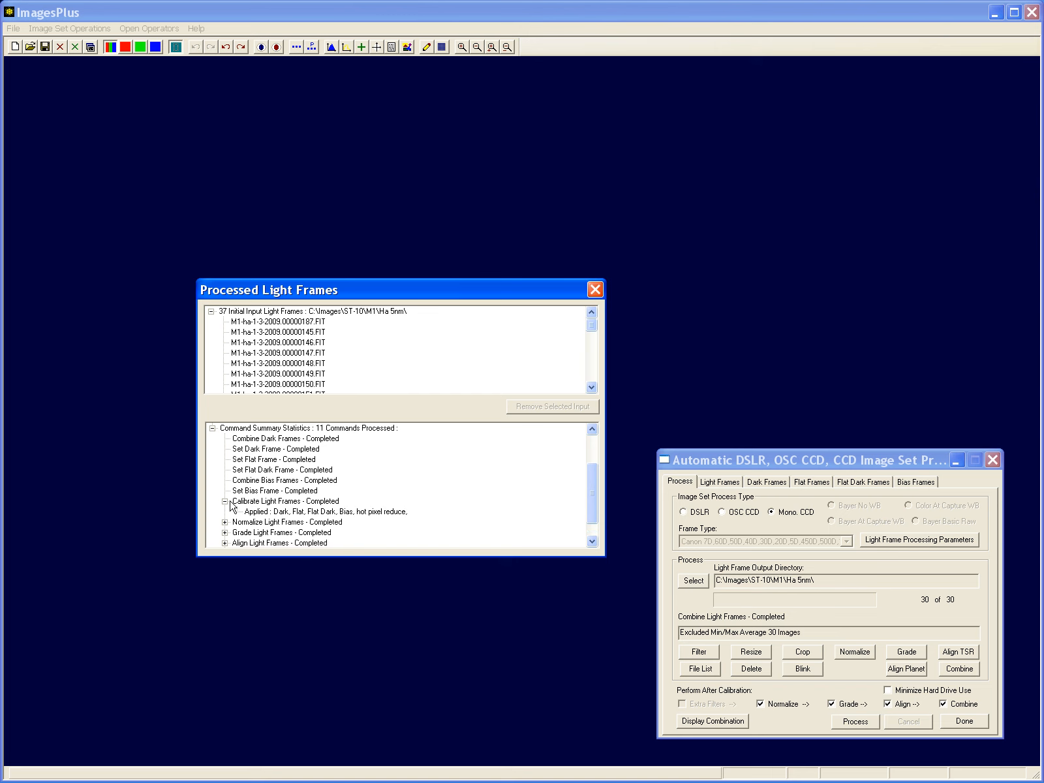
scroll(592, 519, down, 1)
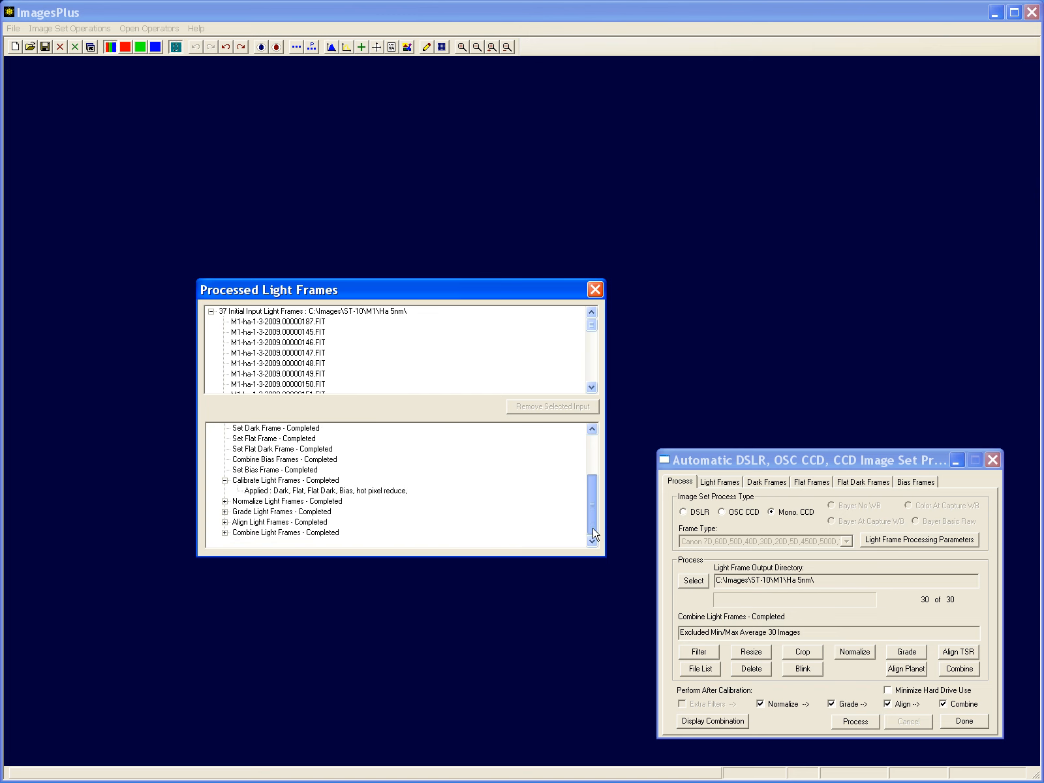
click(224, 501)
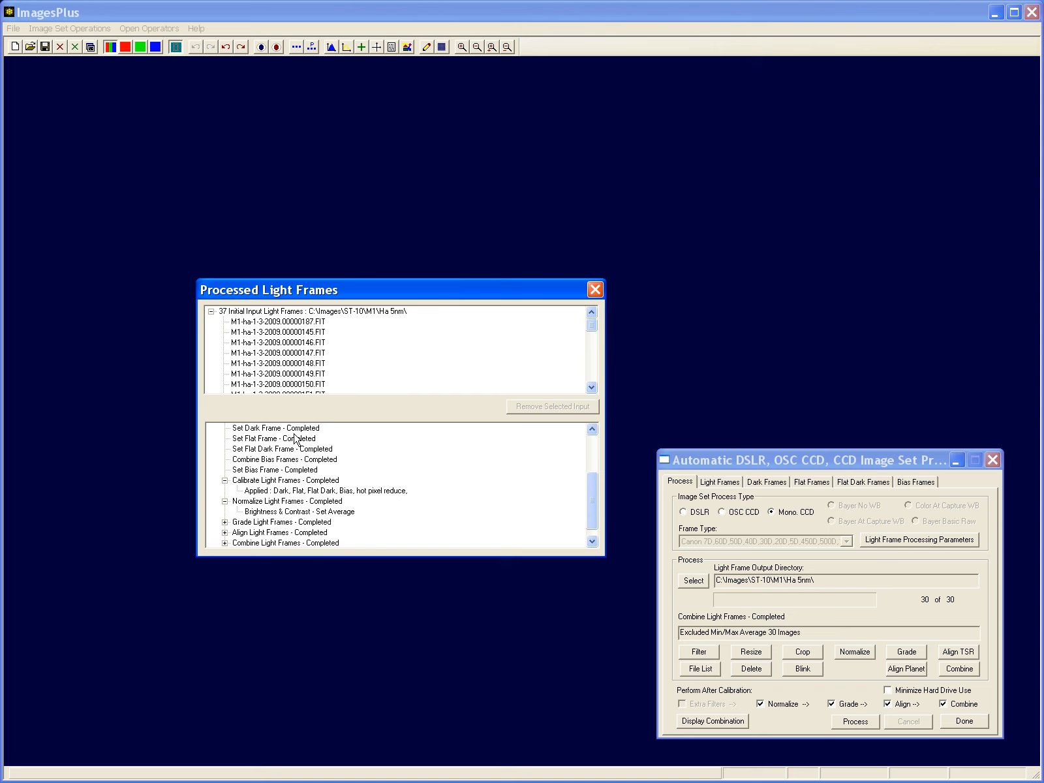
click(224, 522)
scroll(329, 516, down, 1)
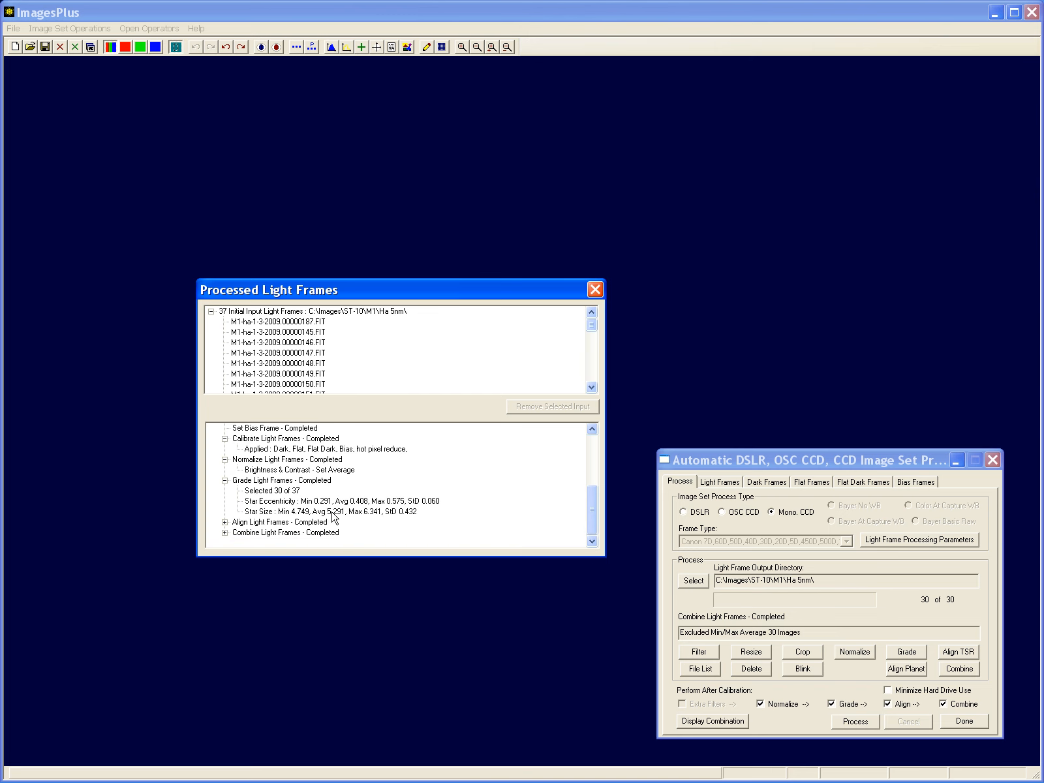
click(224, 522)
click(224, 543)
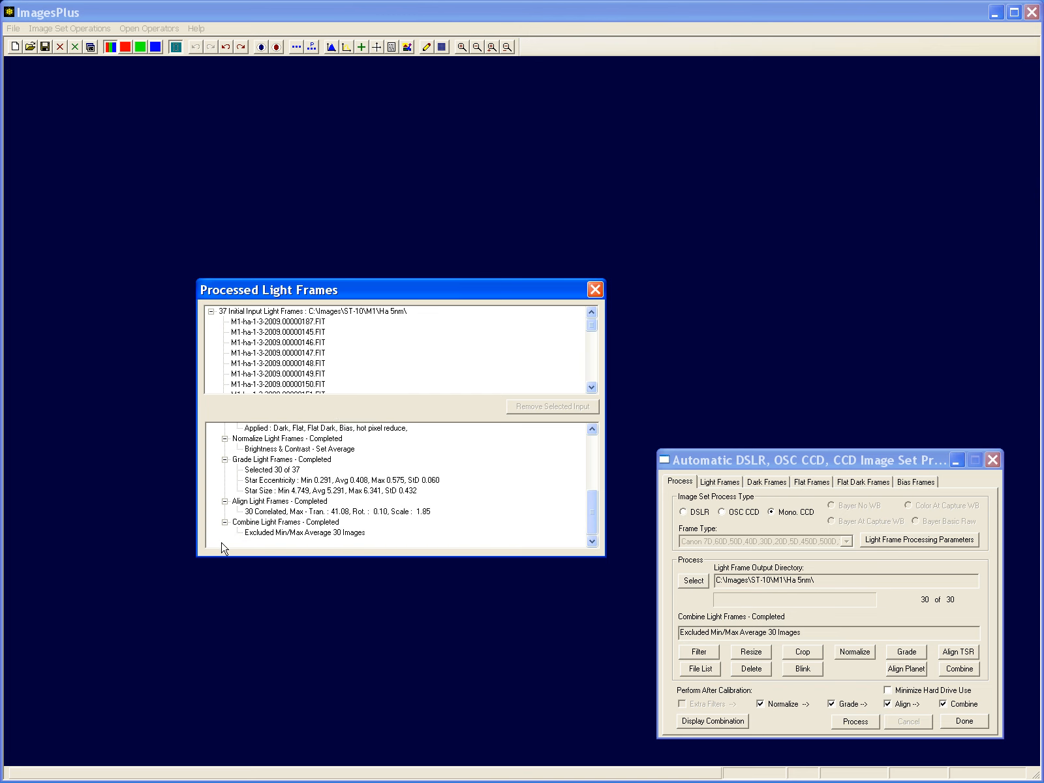
click(594, 289)
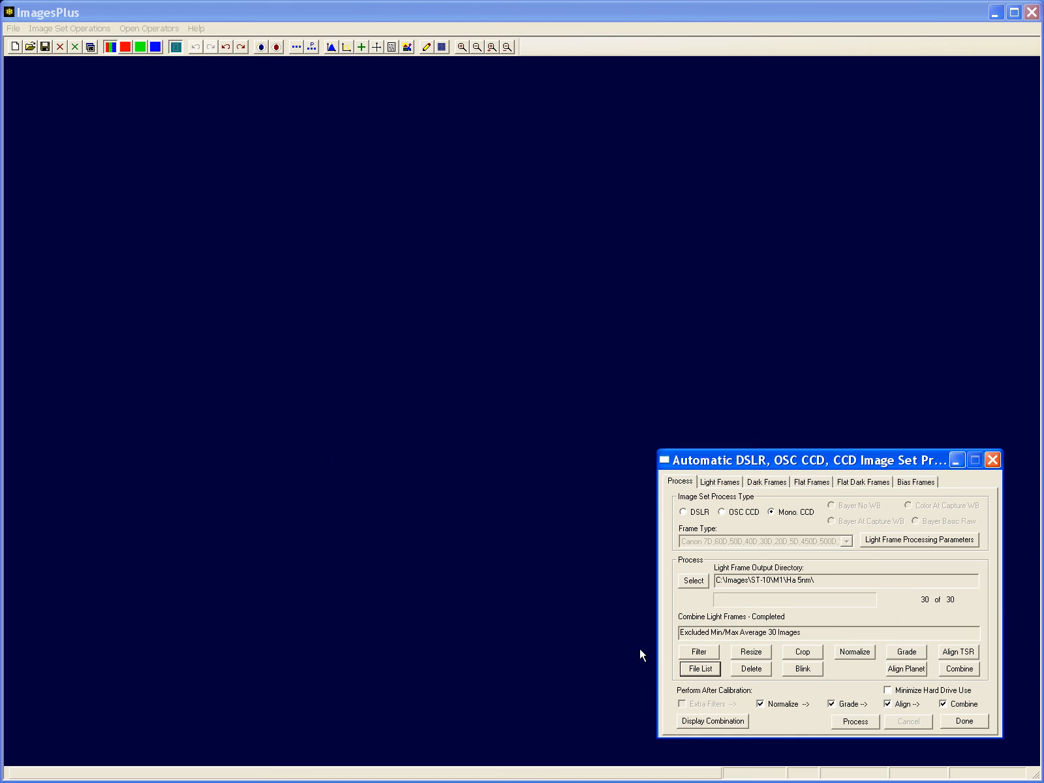
Display the combined image M1-ExcAvg.fit and preview a Digital Development stretch with the highlights break-point lowered to 1020
click(710, 721)
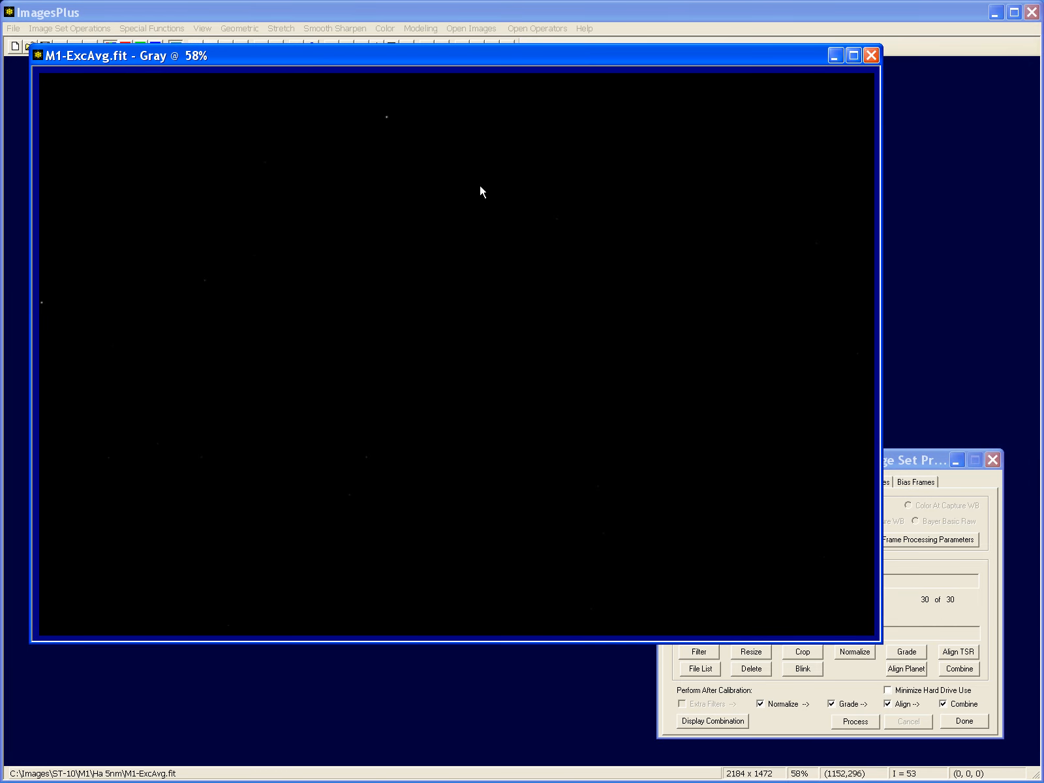
drag(417, 57, 399, 76)
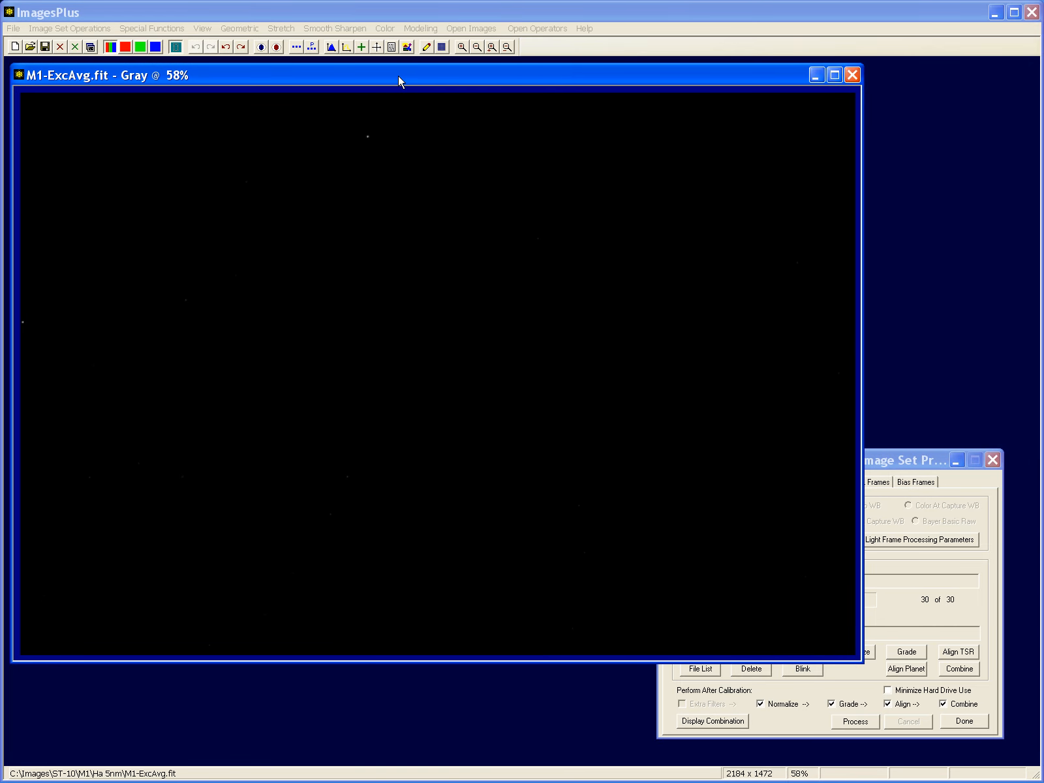
click(281, 28)
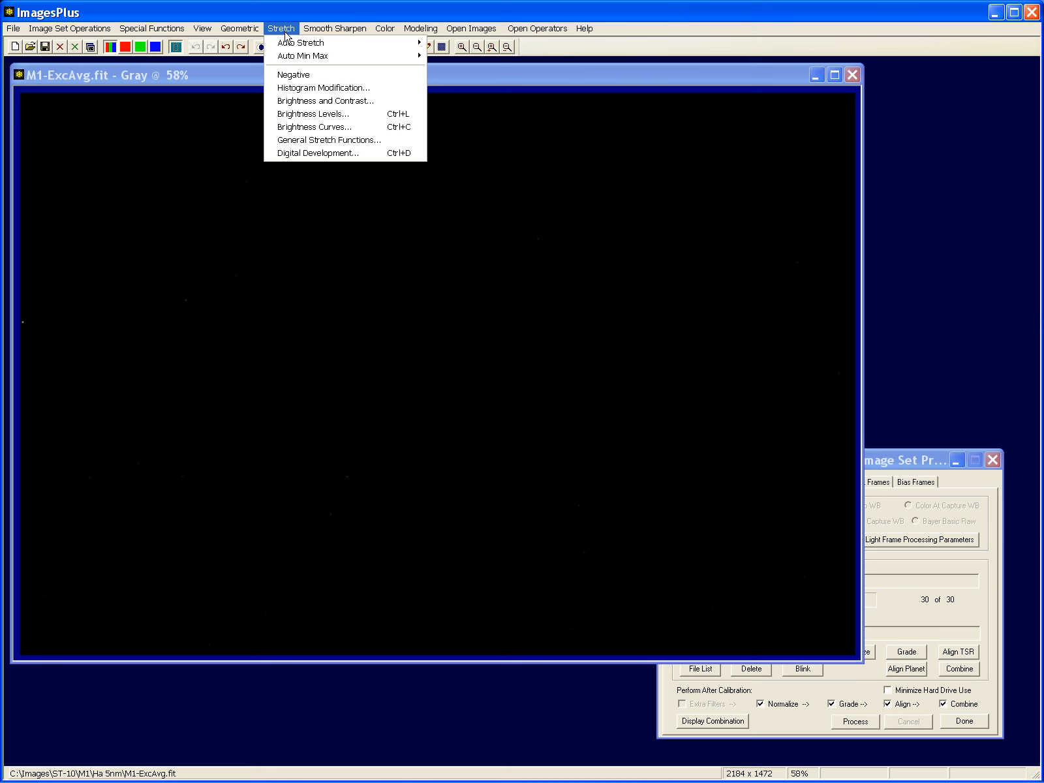
click(302, 152)
drag(974, 650, 807, 656)
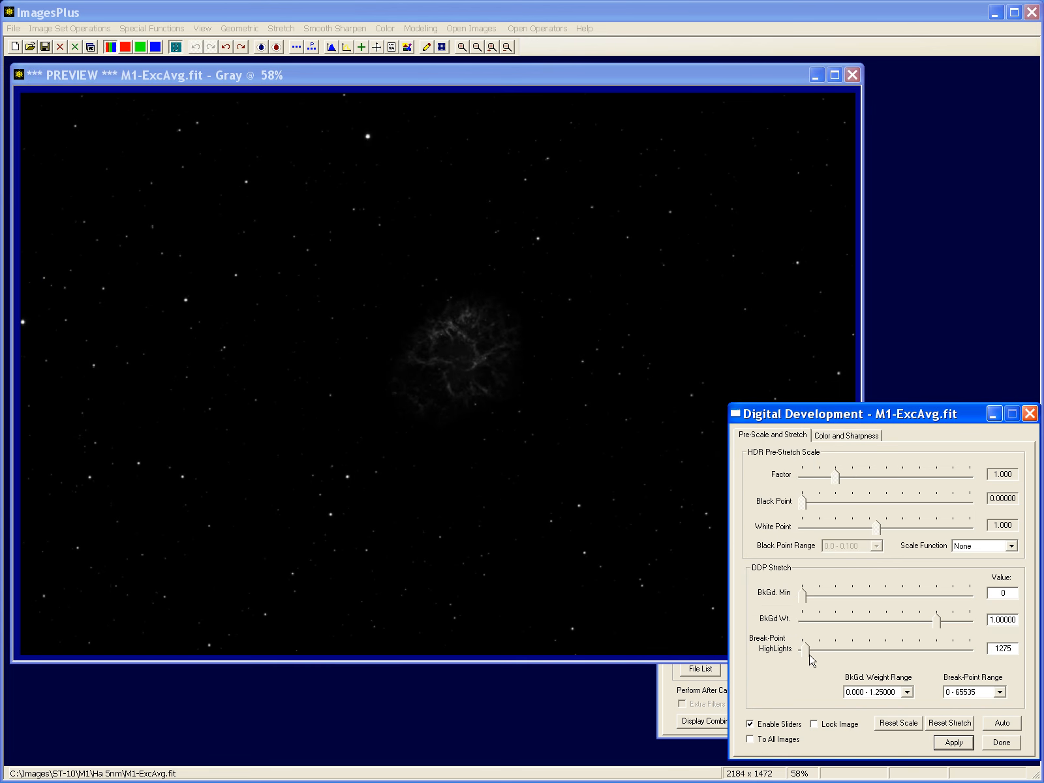
drag(805, 652, 805, 653)
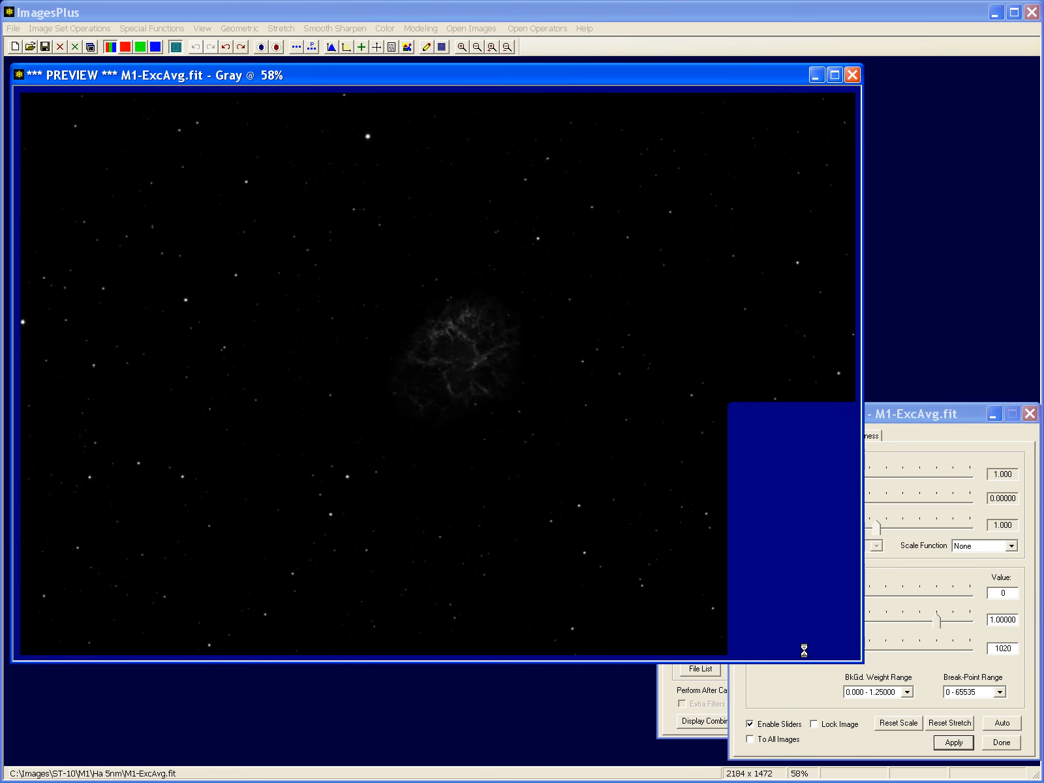
Restrict the break-point range to 0 - 1000, and set the highlights break-point to 518 and the background weight to 0.88
click(1000, 693)
click(988, 731)
drag(969, 652, 887, 652)
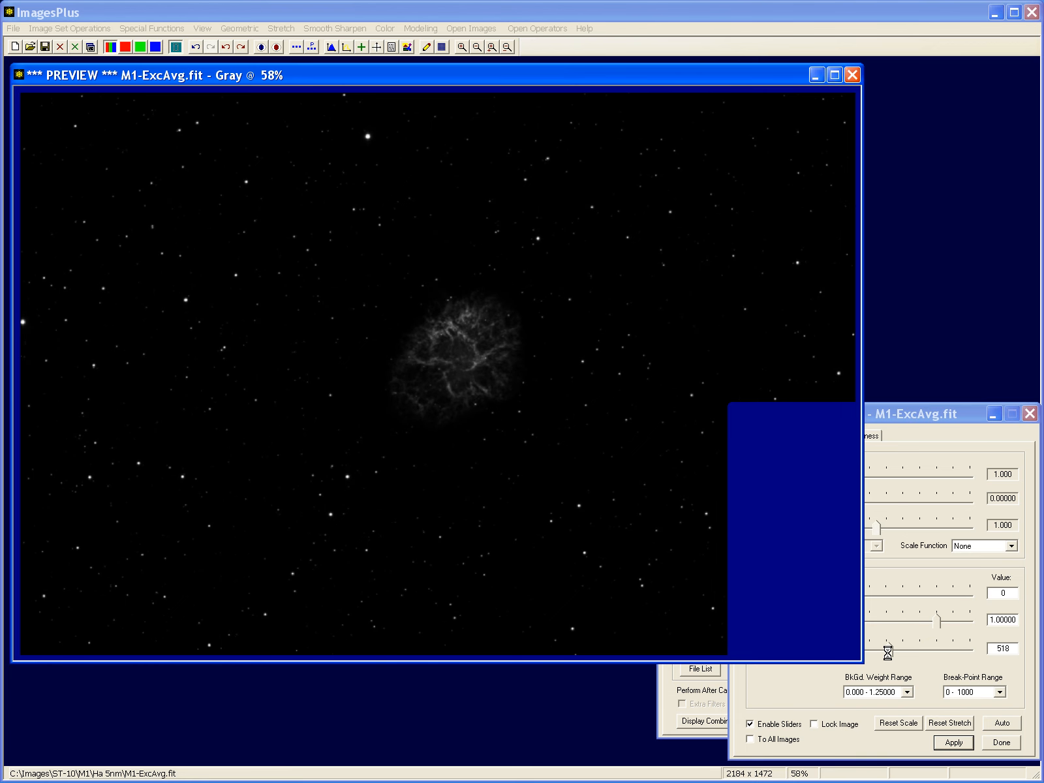
drag(938, 620, 917, 620)
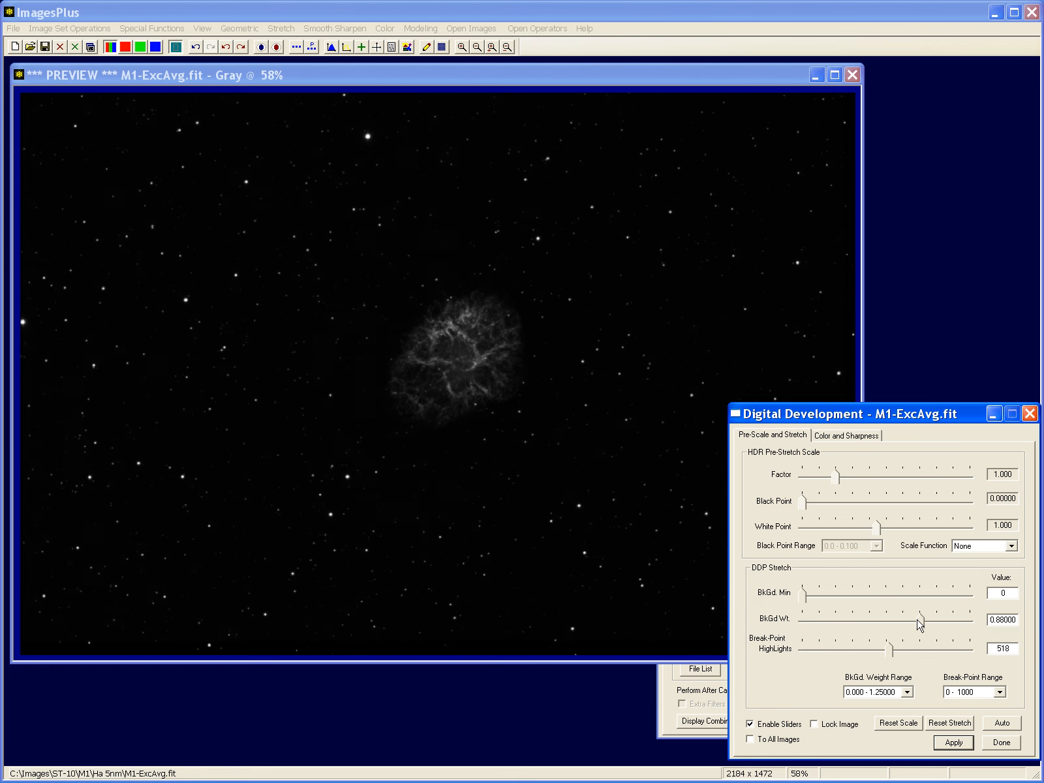
Apply a Linear pre-stretch scale function with a white point of 3.970, and close the Digital Development settings
click(1015, 549)
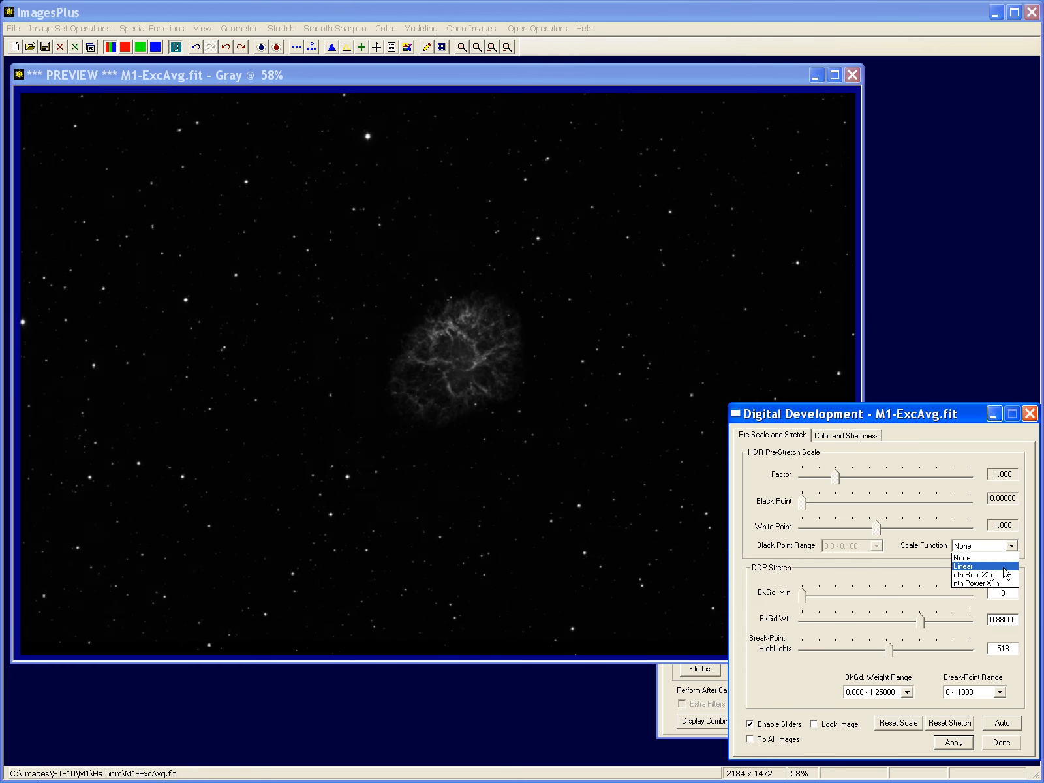
click(1004, 565)
drag(877, 527, 920, 532)
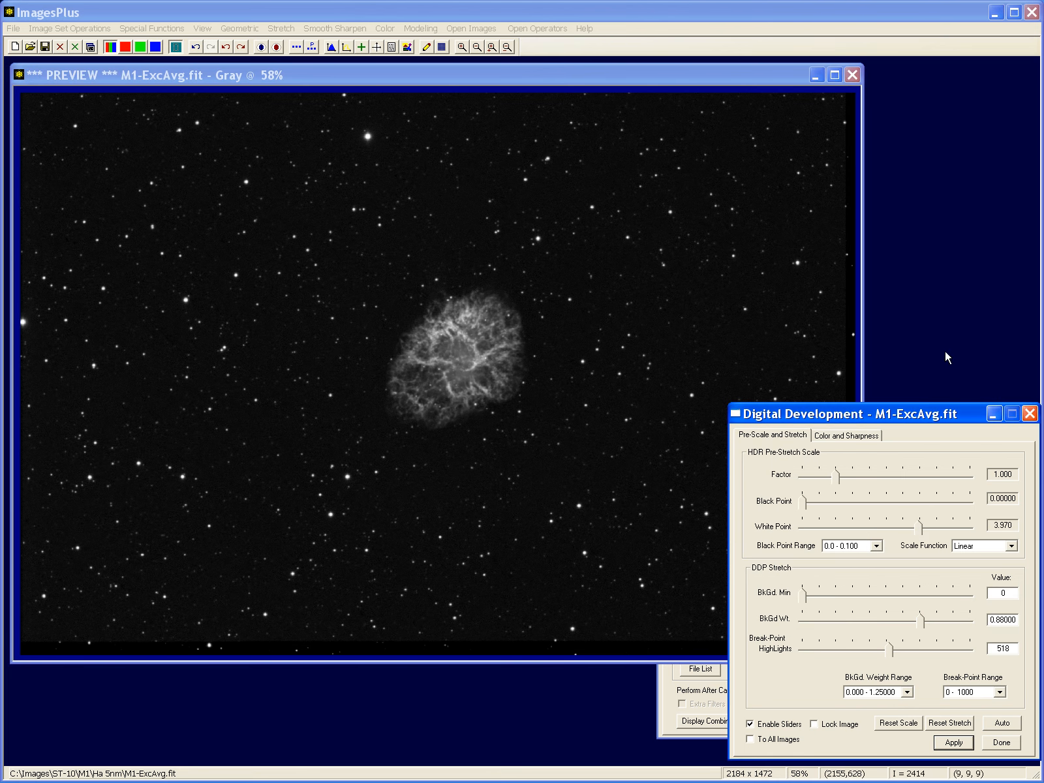
click(1029, 413)
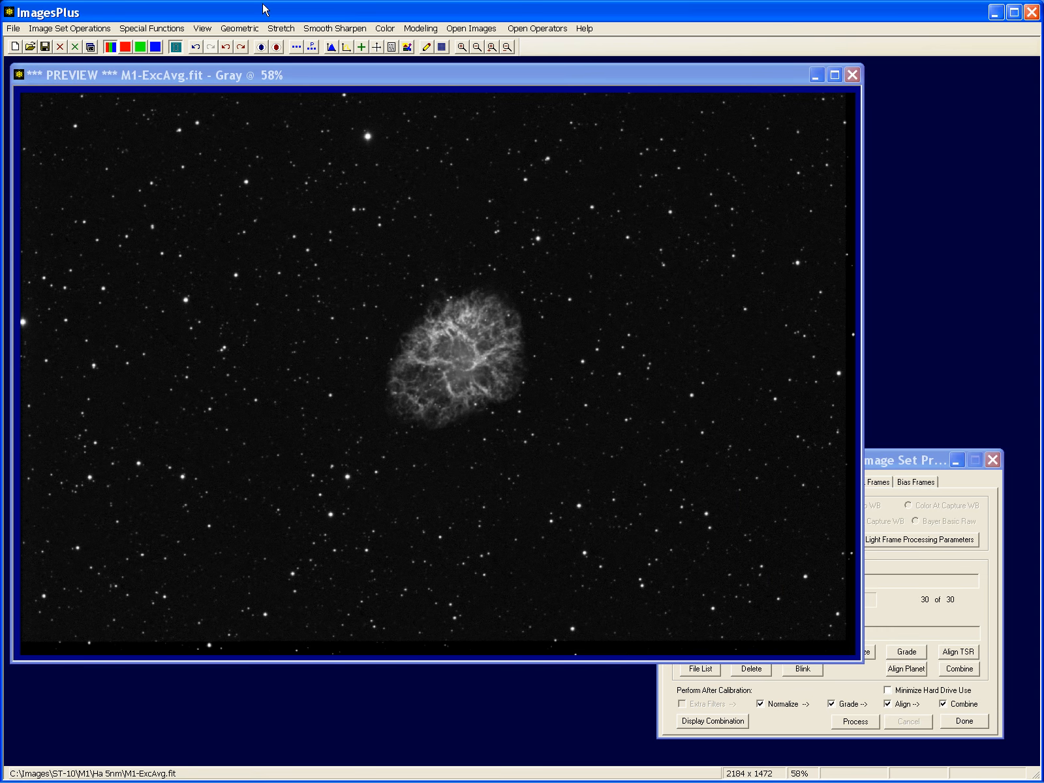
Copy the area around the nebula into a new image of about 500 x 509 pixels
click(176, 46)
drag(369, 252, 557, 443)
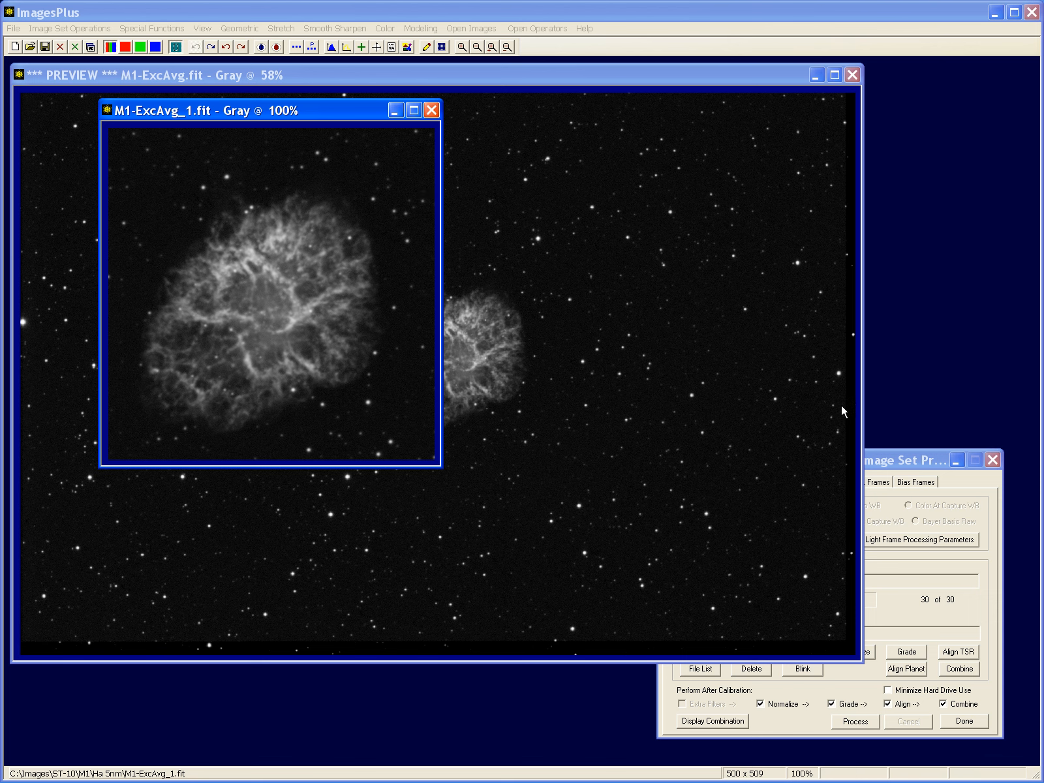
Blink through the aligned image set, stop at frame 20, and toggle that frame's exclusion on and off again
click(872, 461)
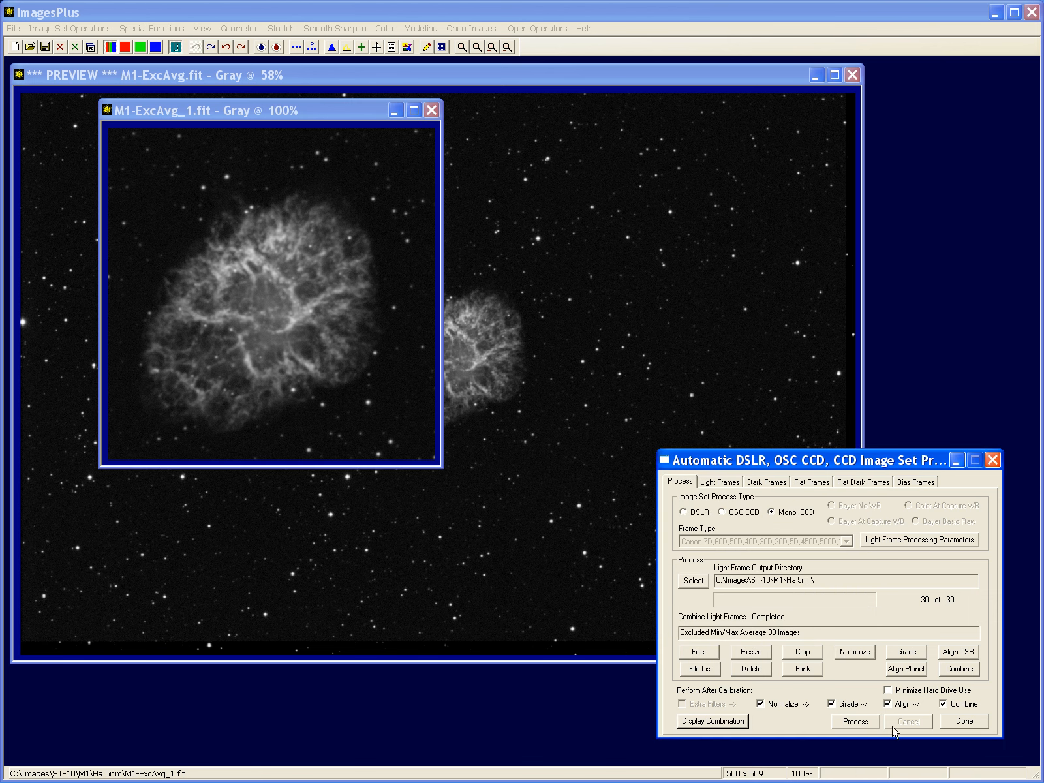
click(811, 672)
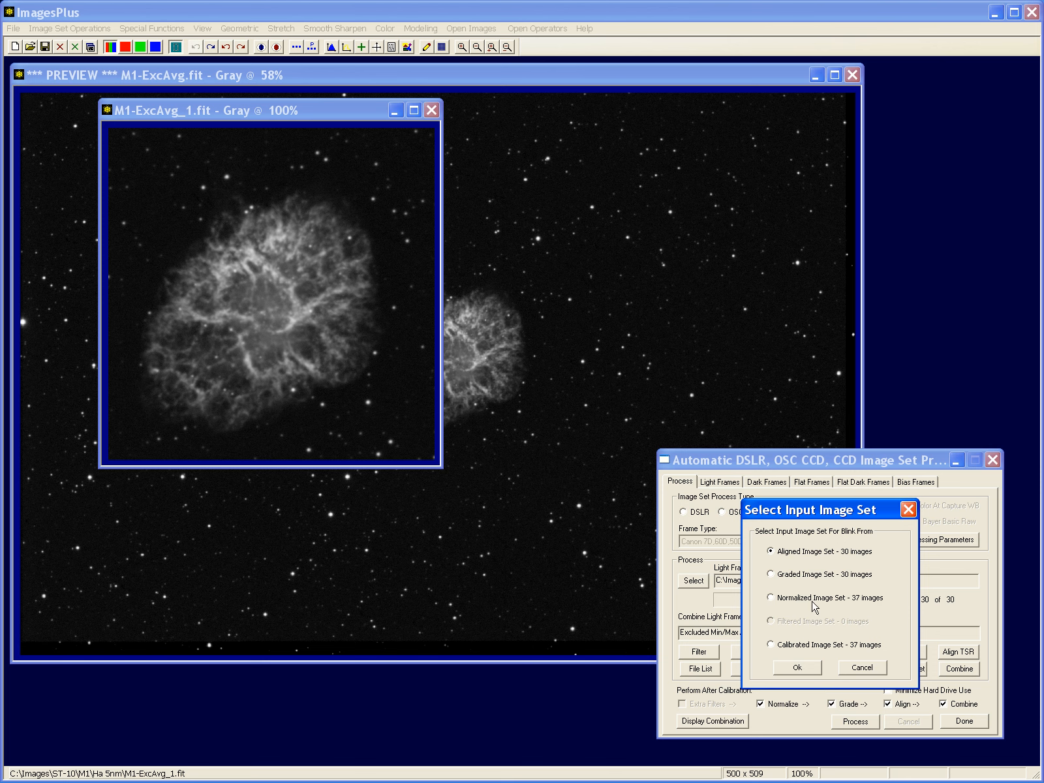
click(801, 669)
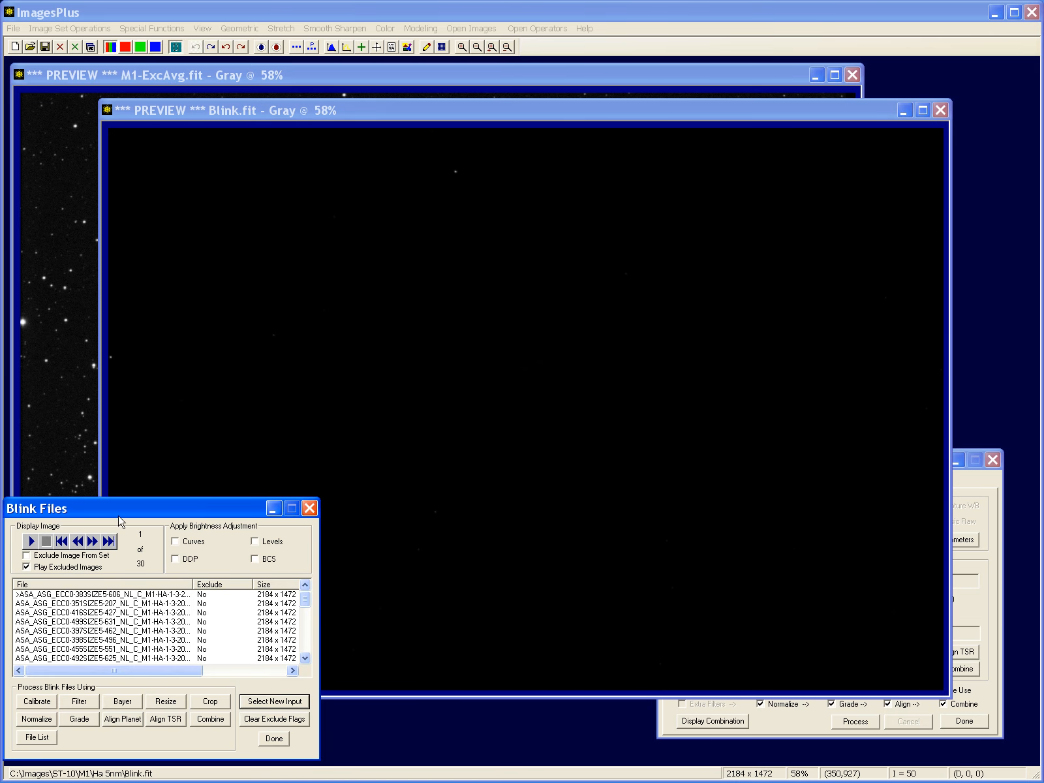
click(30, 543)
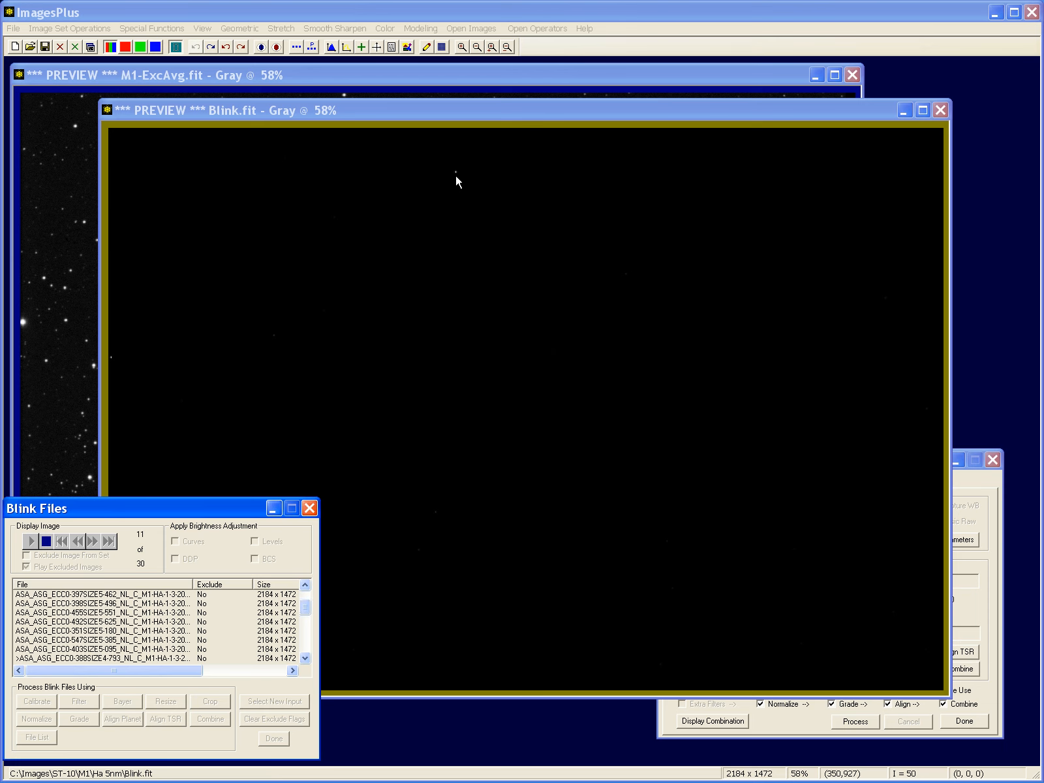
click(46, 541)
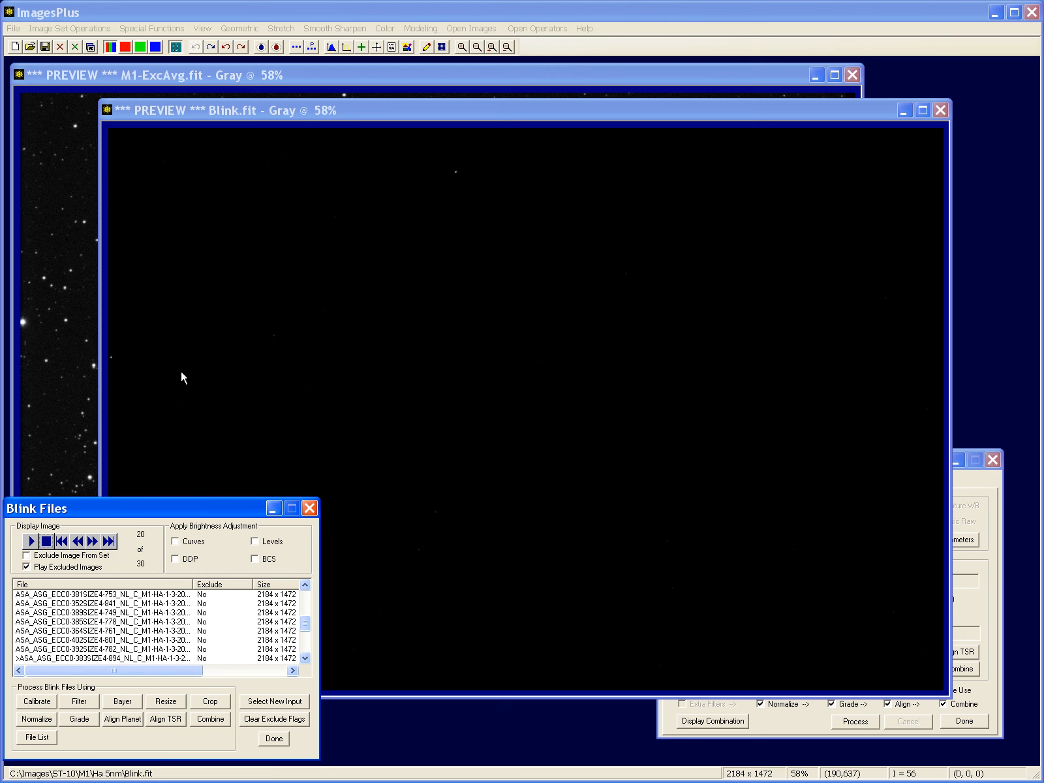
click(26, 555)
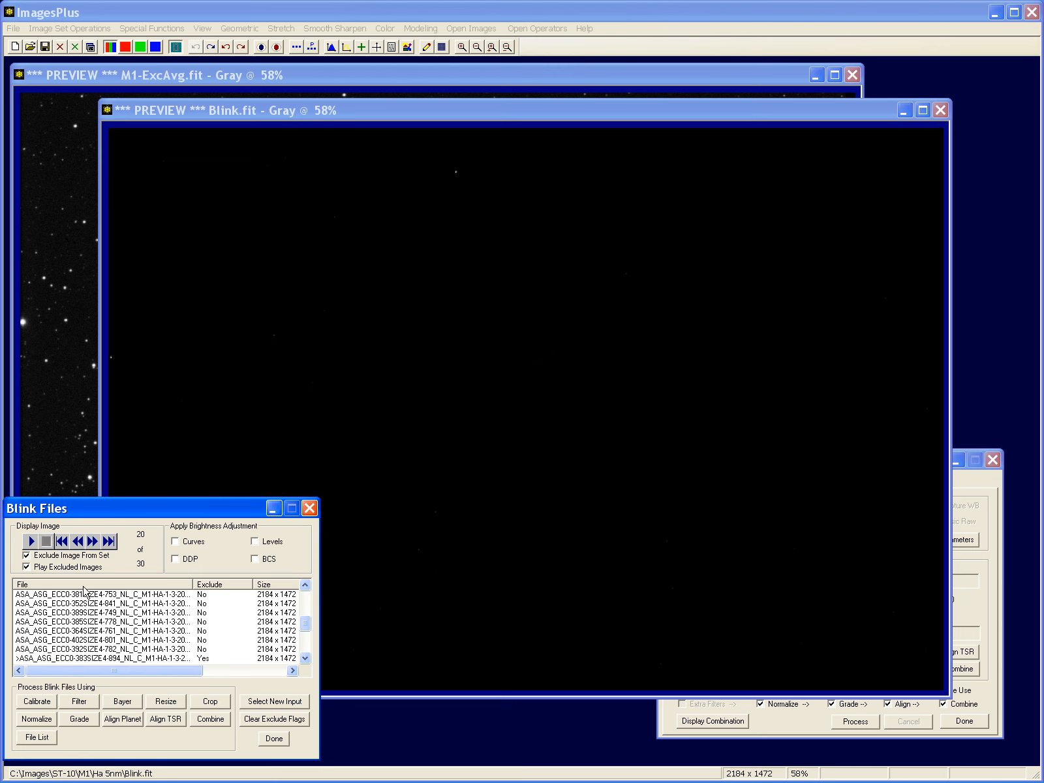
click(27, 555)
Start Align TSR from the blink files and mark the bright star near the reference image's upper edge as the common star
click(161, 723)
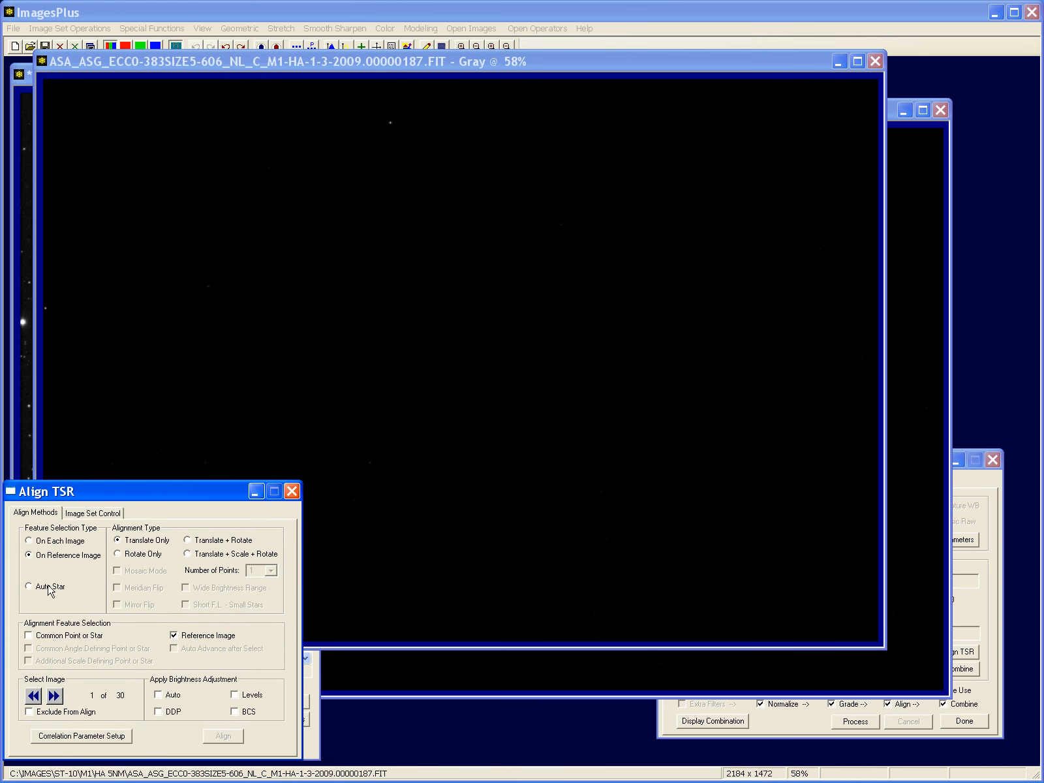
click(39, 636)
click(389, 123)
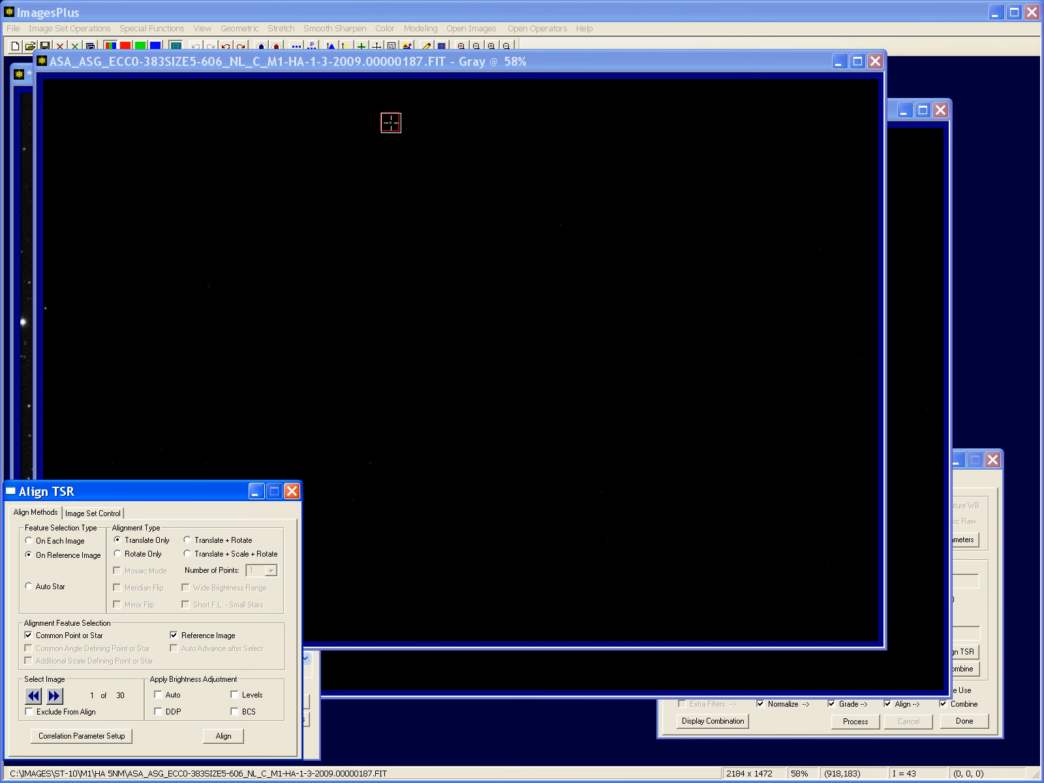
Try the Translate + Scale + Rotate alignment type, return to Translate Only, and view the image set controls before closing Align TSR
click(207, 557)
click(269, 570)
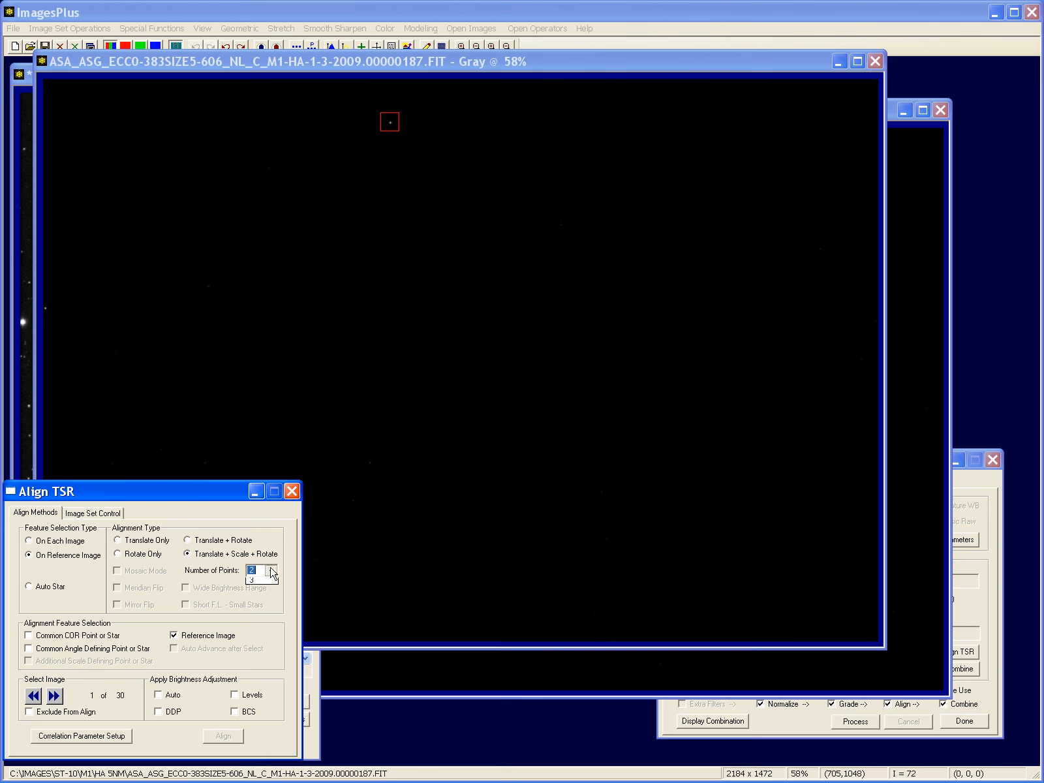
click(174, 571)
click(150, 542)
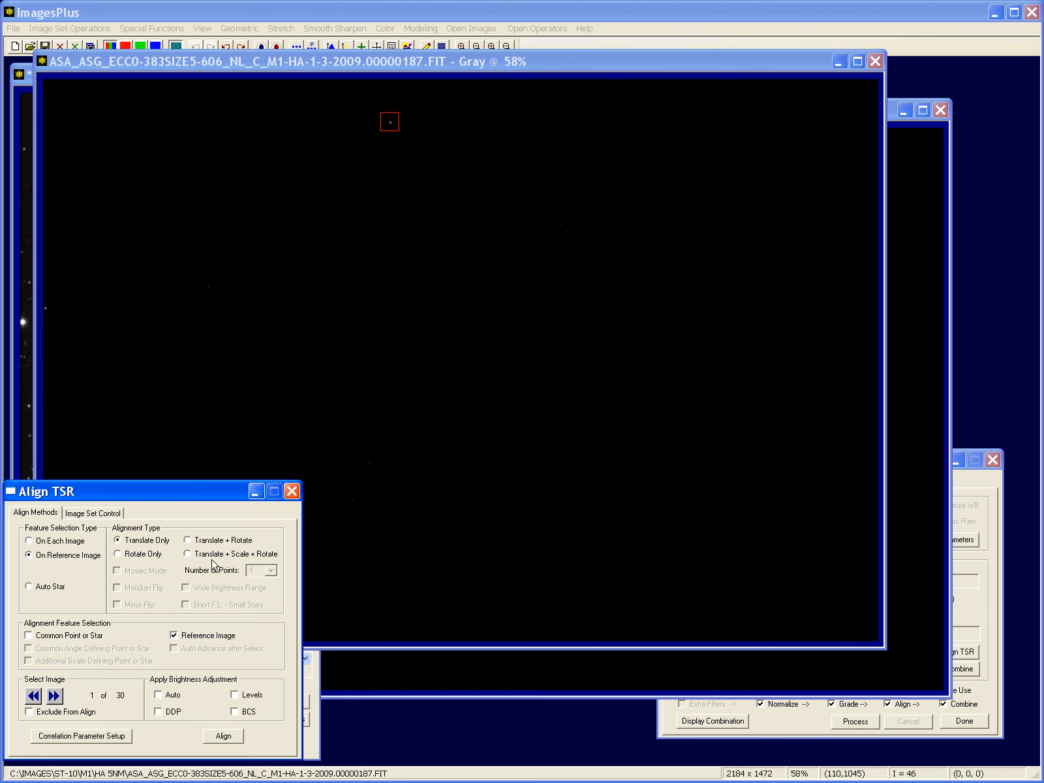
click(107, 515)
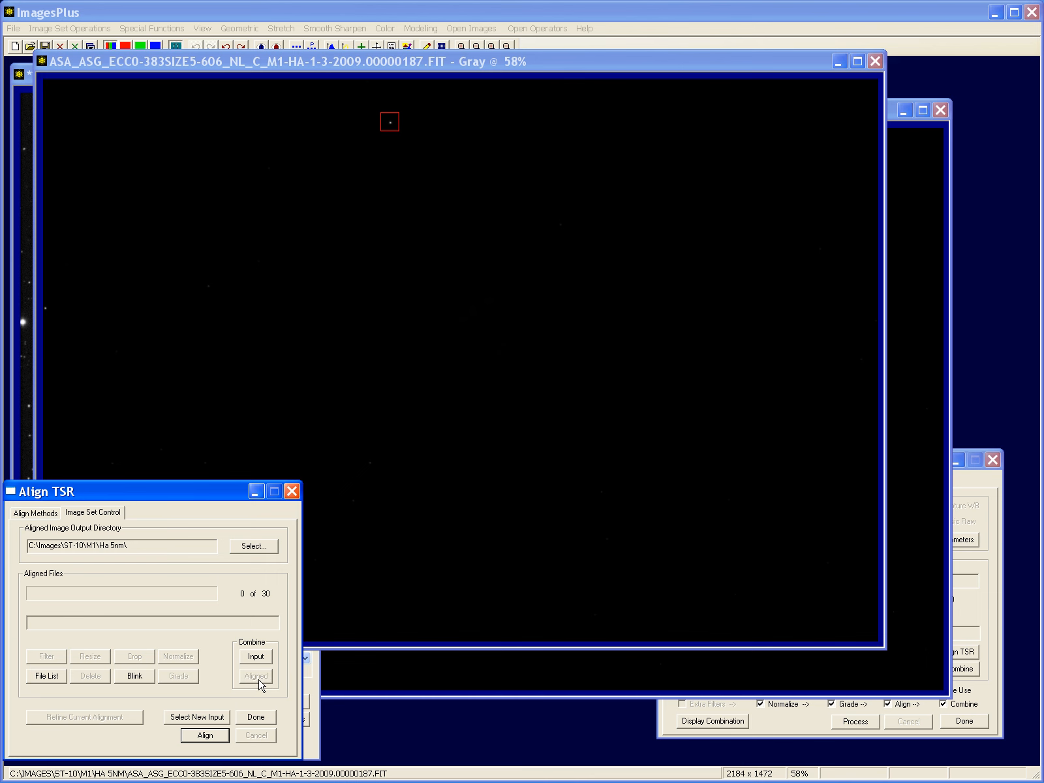
click(292, 492)
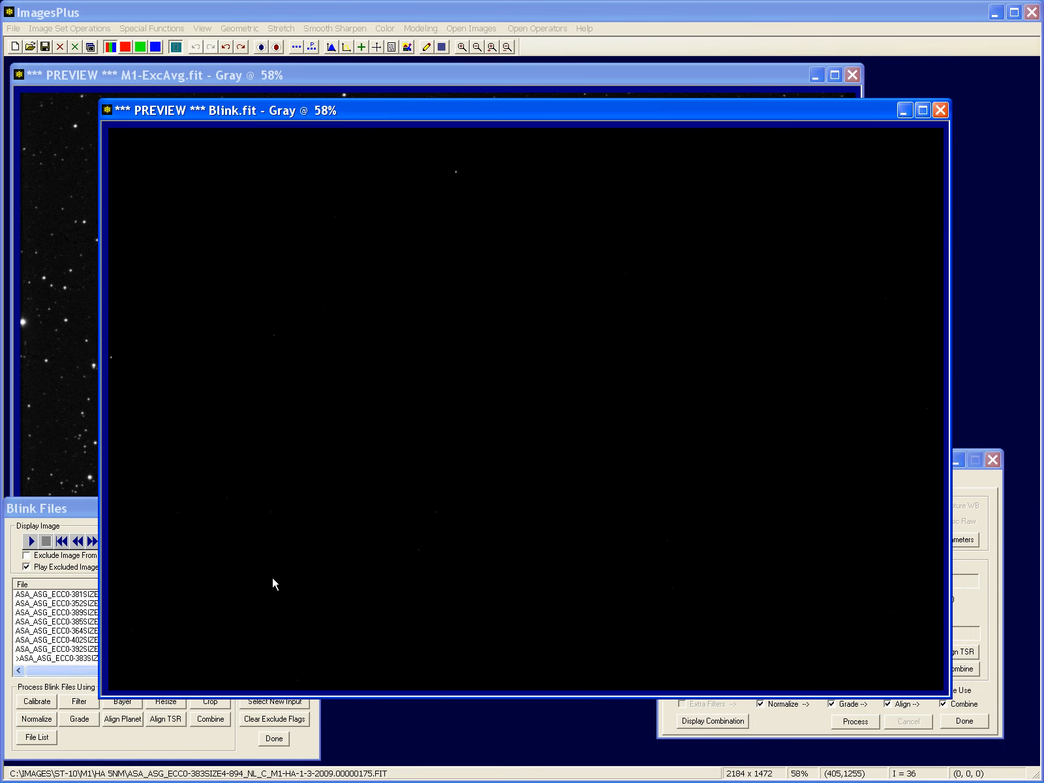
Close the Blink Files session and the stretched M1-ExcAvg.fit image, keeping the cropped nebula image open
click(945, 110)
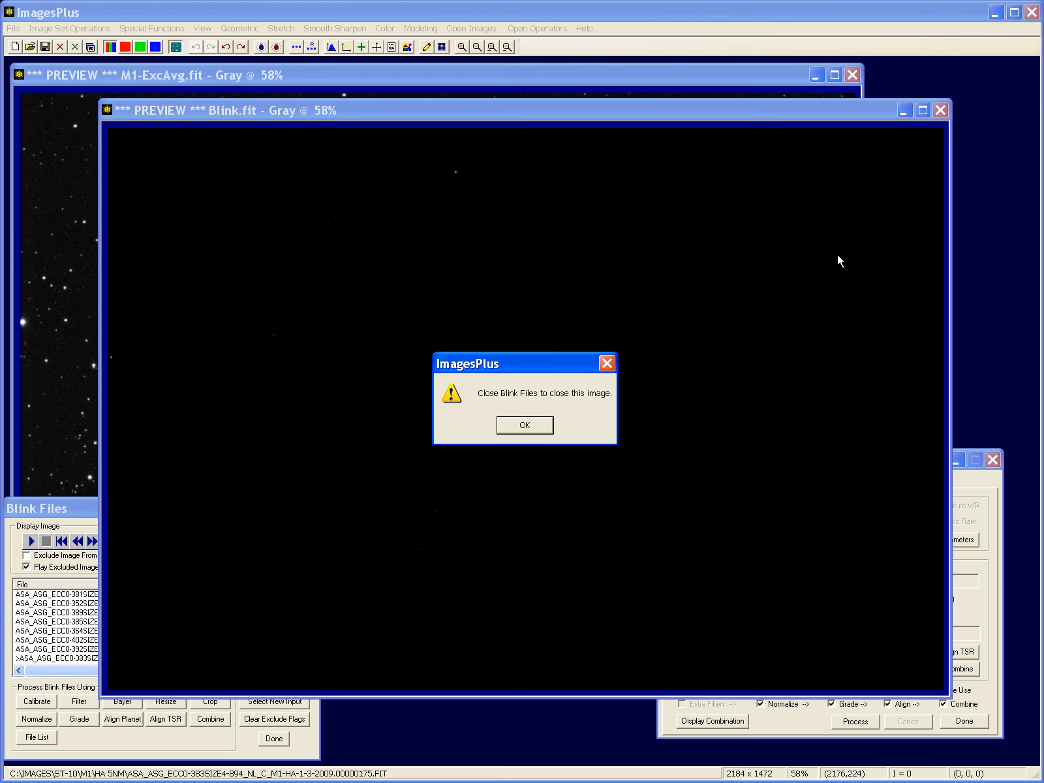
click(525, 425)
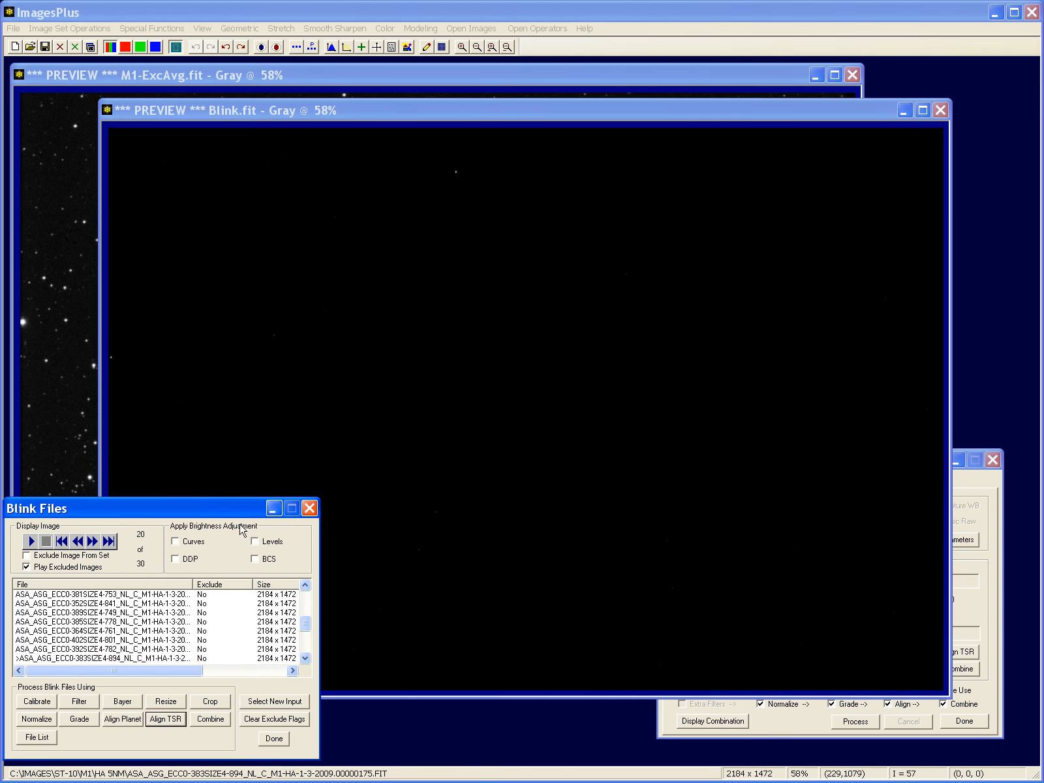
click(309, 507)
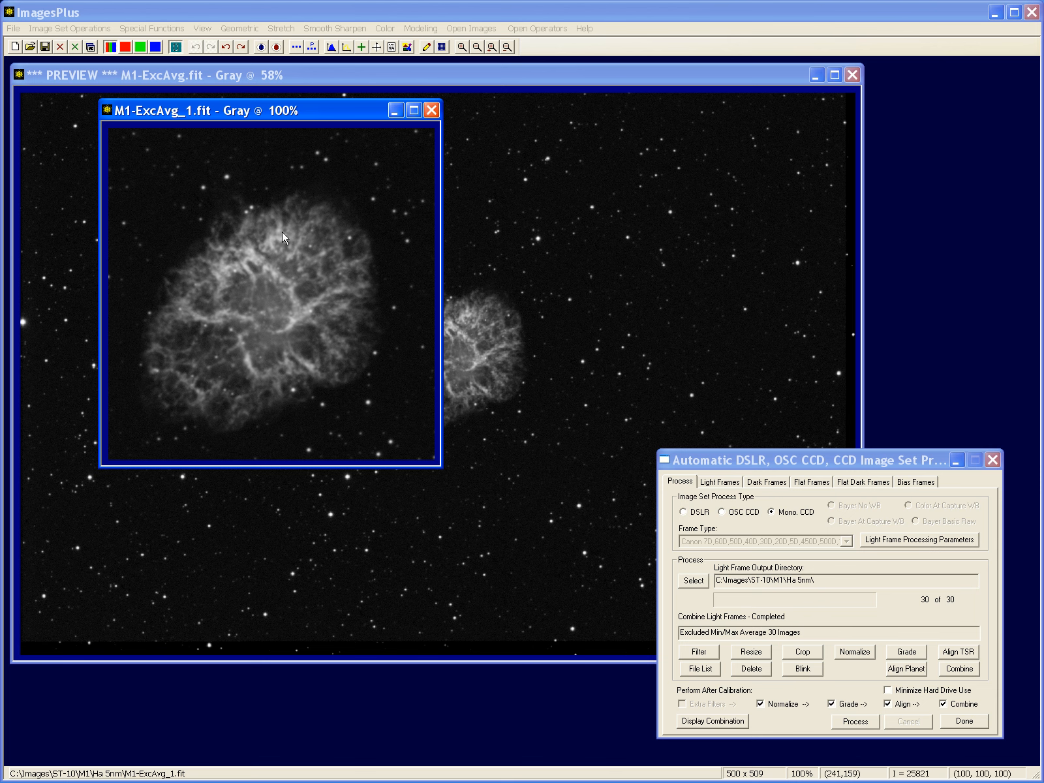
click(851, 75)
click(851, 75)
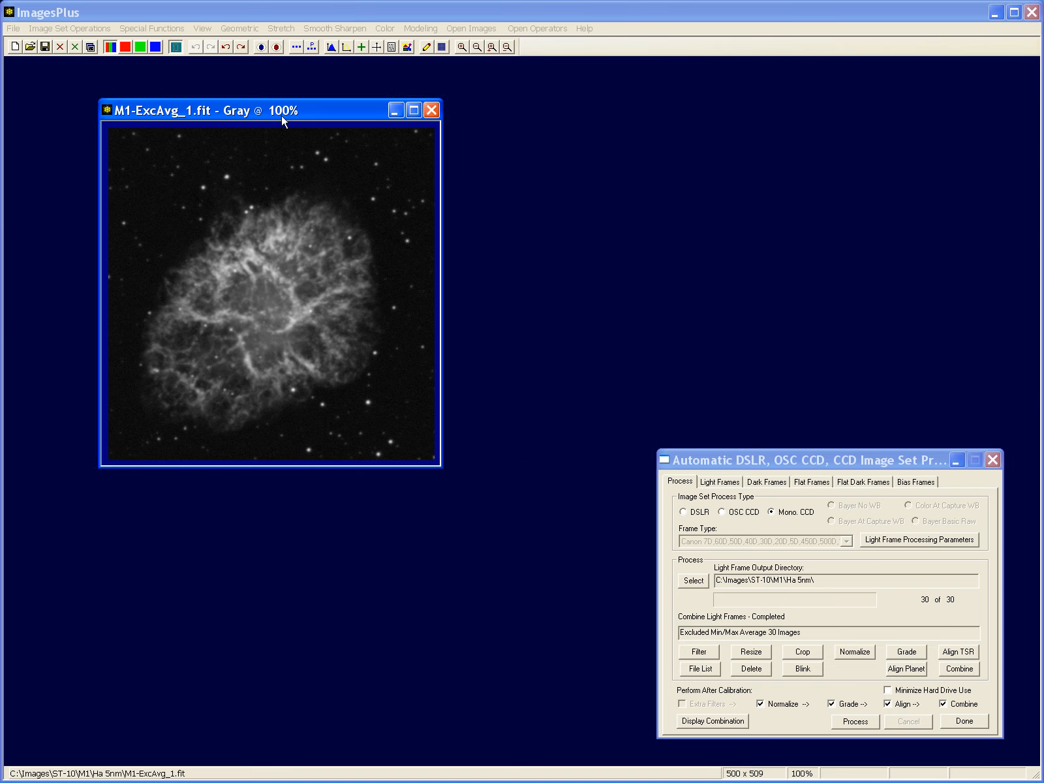
drag(281, 116, 219, 101)
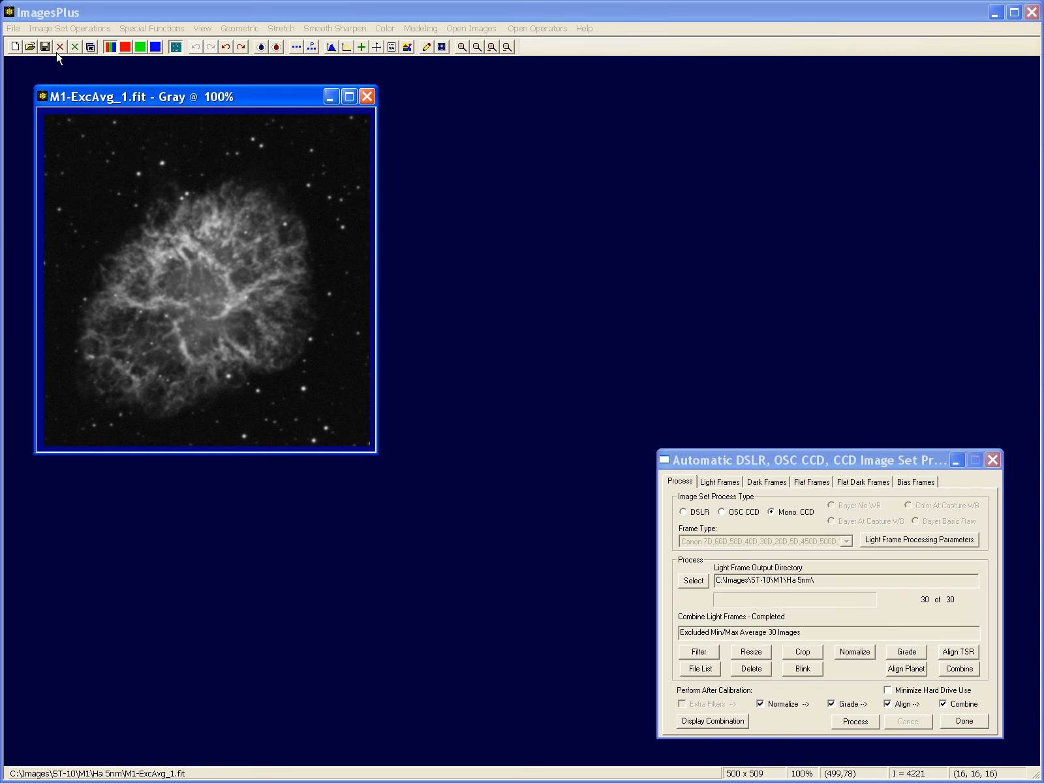
Look through the intermediate FIT files stored in the Ha 5nm folder without opening any
click(30, 47)
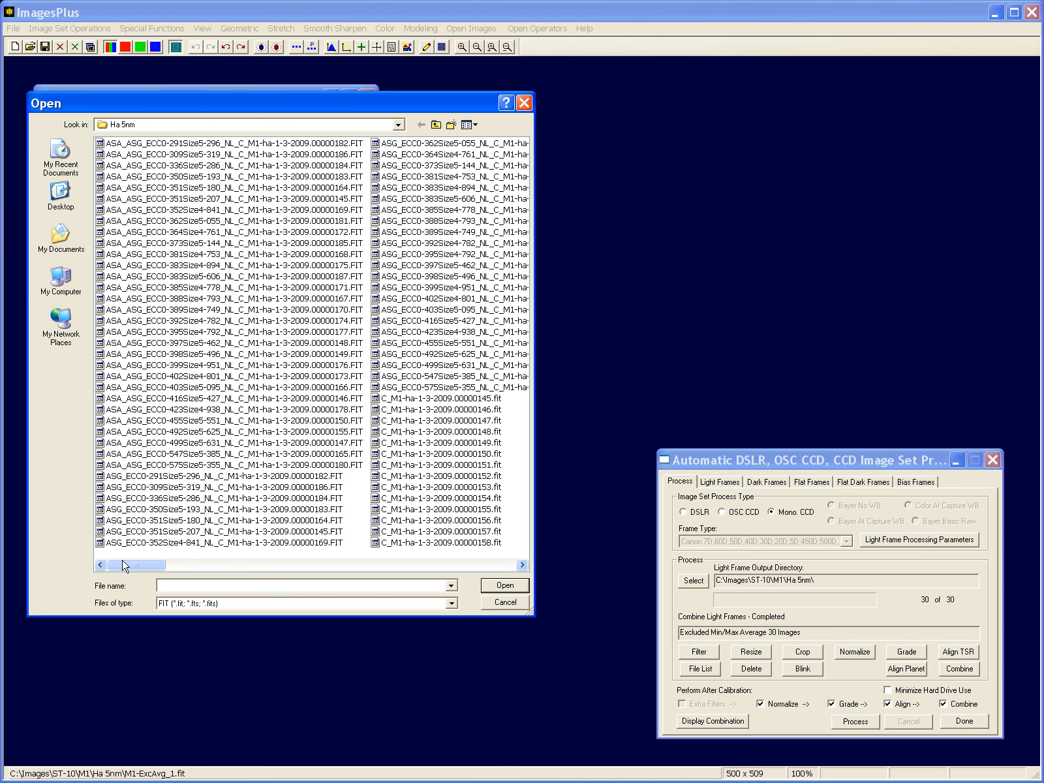
drag(133, 564, 339, 557)
click(339, 564)
click(401, 564)
click(401, 564)
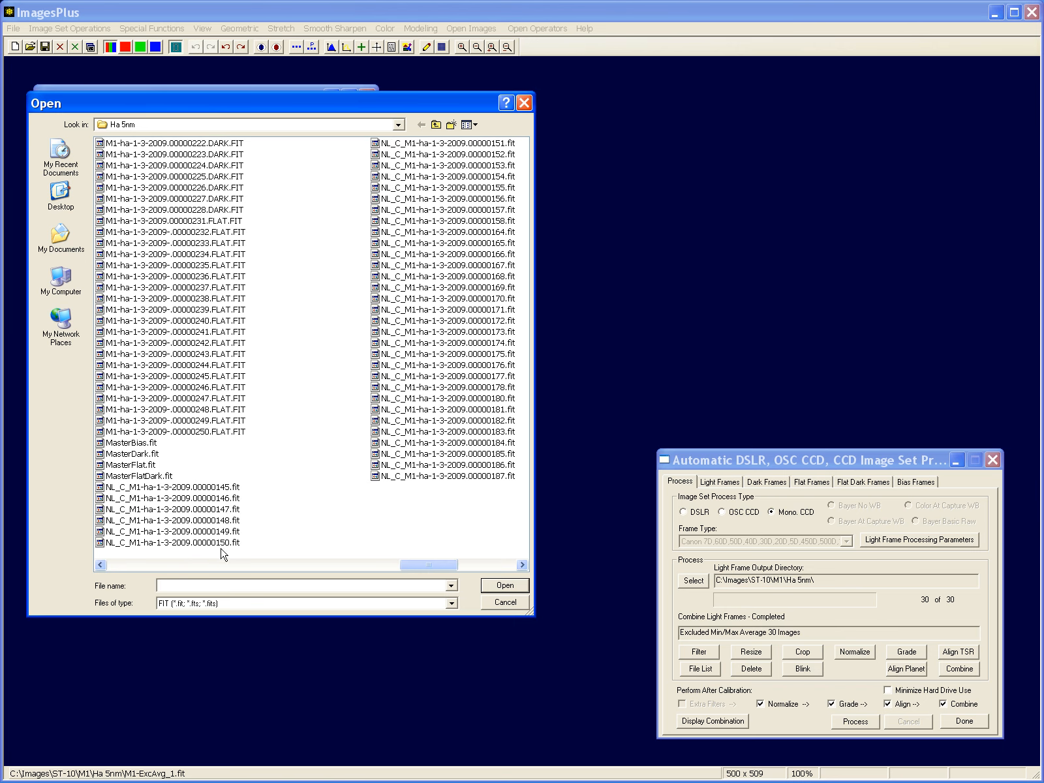
click(506, 600)
Delete the intermediate processing files and check which FIT files remain in the Ha 5nm folder without opening any
click(756, 670)
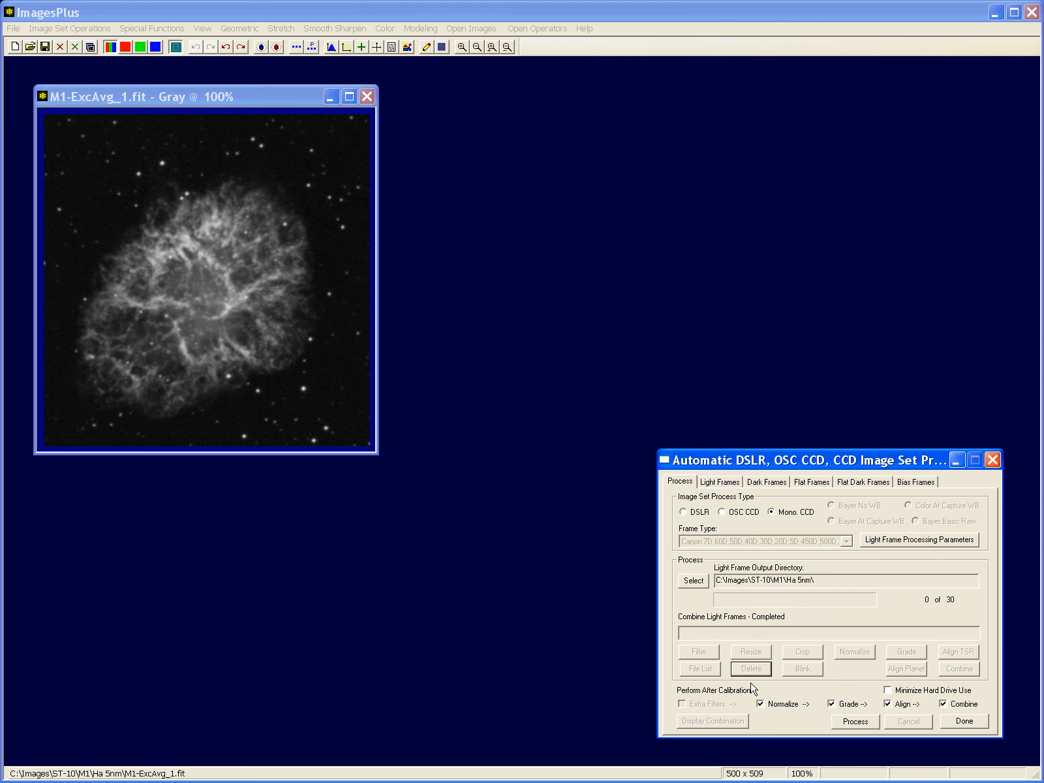
click(30, 46)
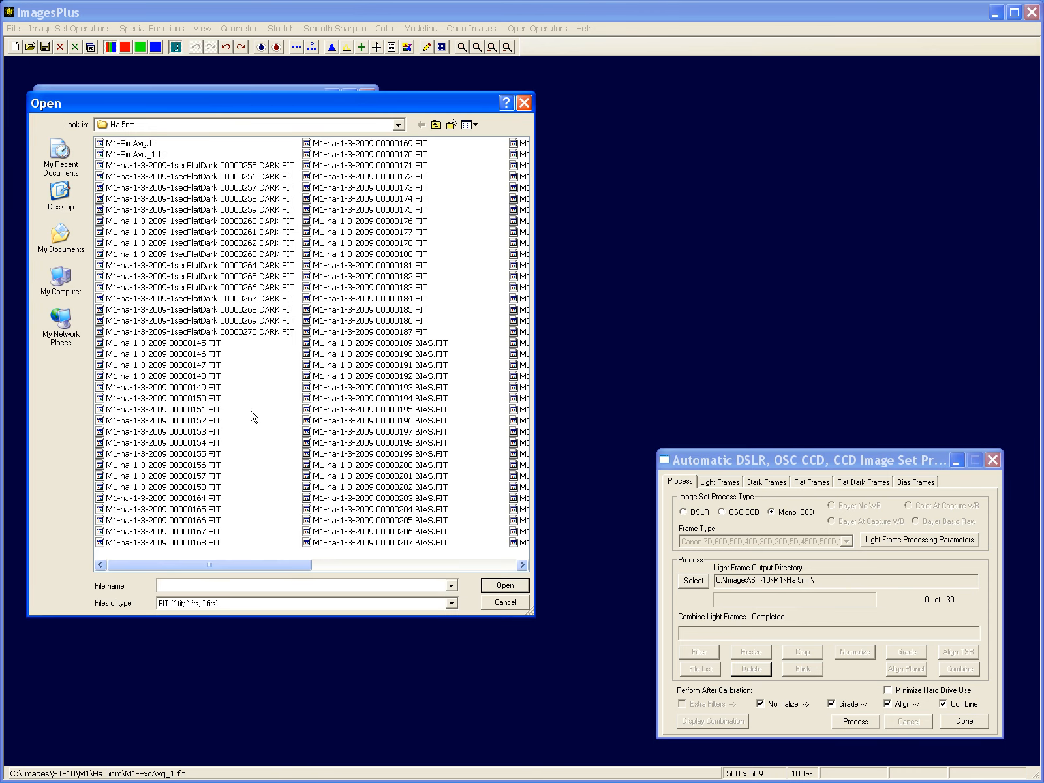
click(131, 143)
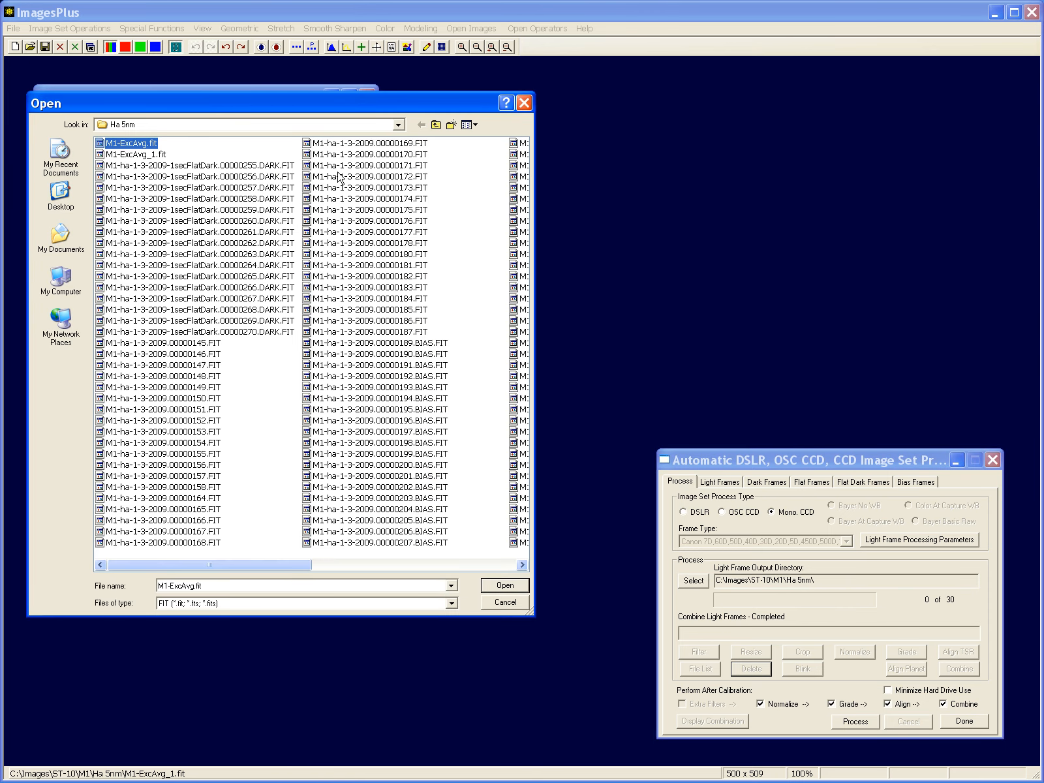
drag(201, 562, 419, 543)
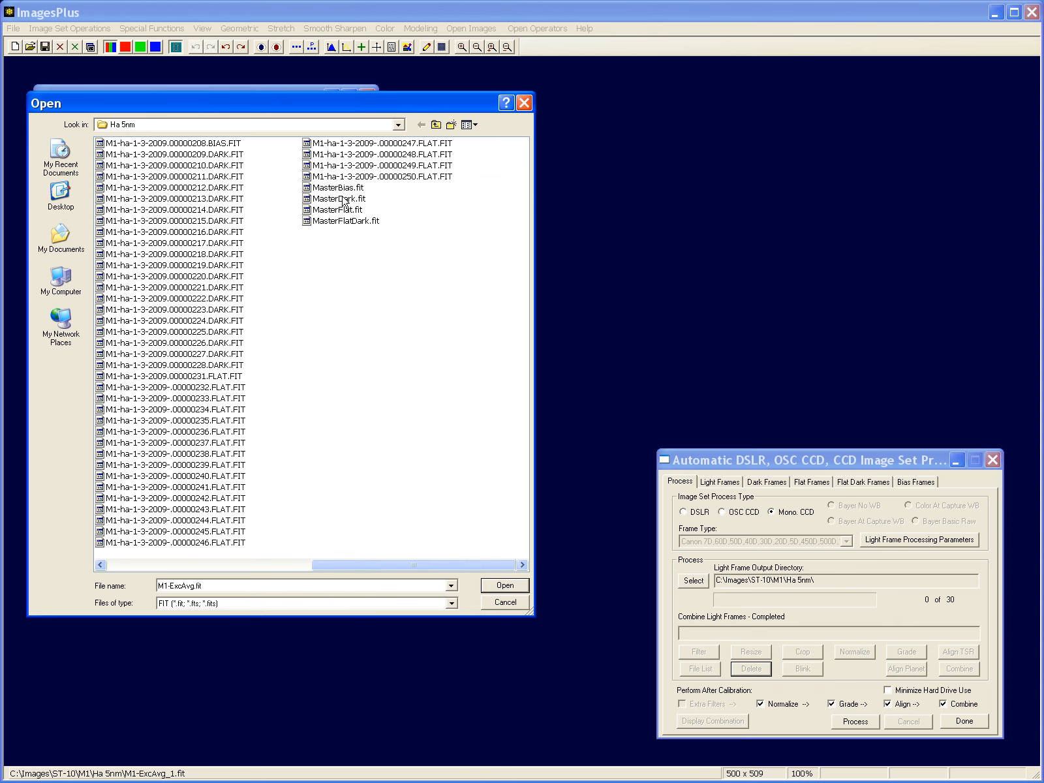
click(499, 603)
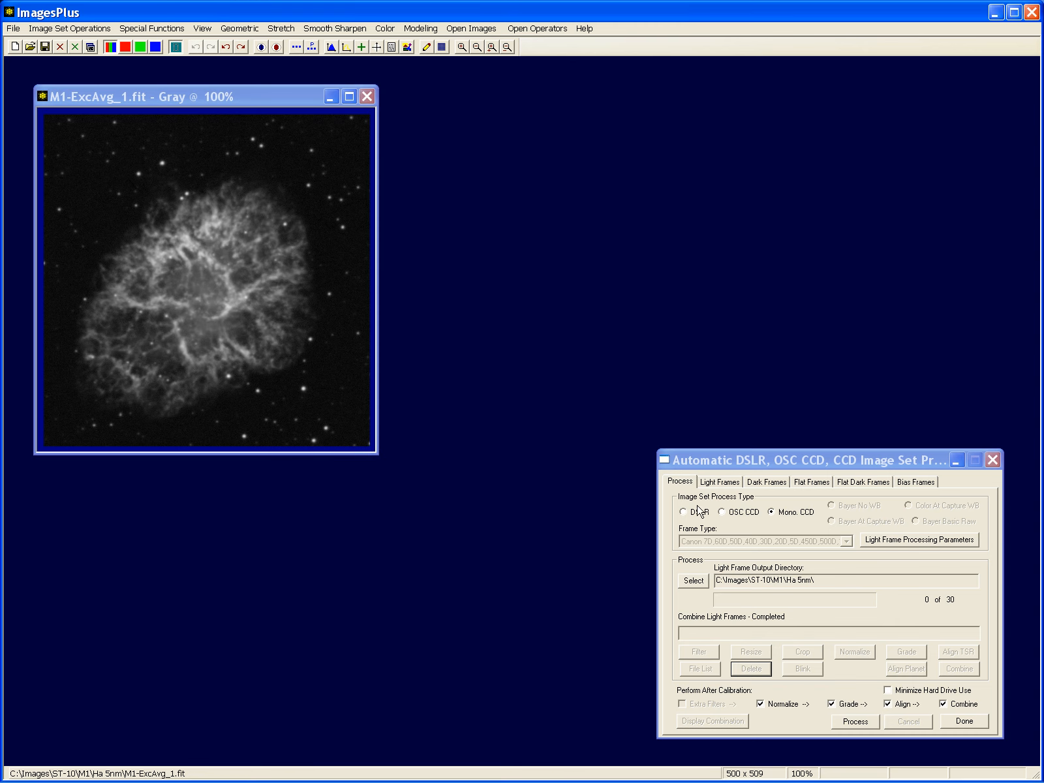
Review the selected dark and bias frames of the image set and return to the process settings
click(768, 482)
click(919, 486)
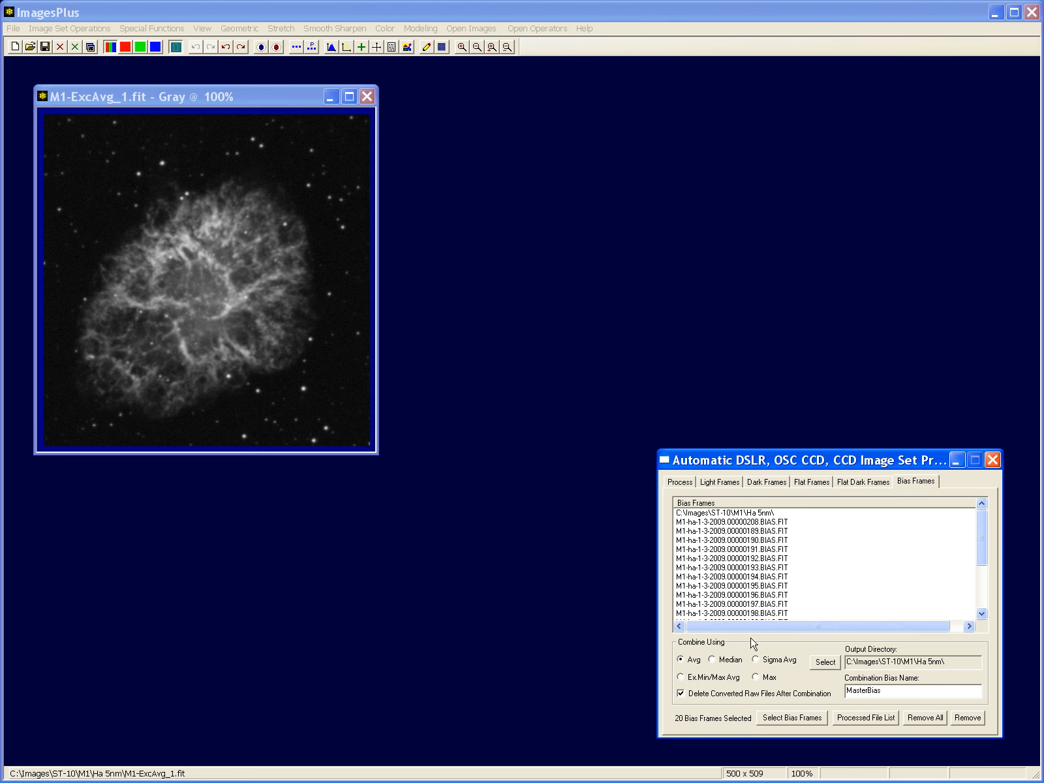
click(679, 483)
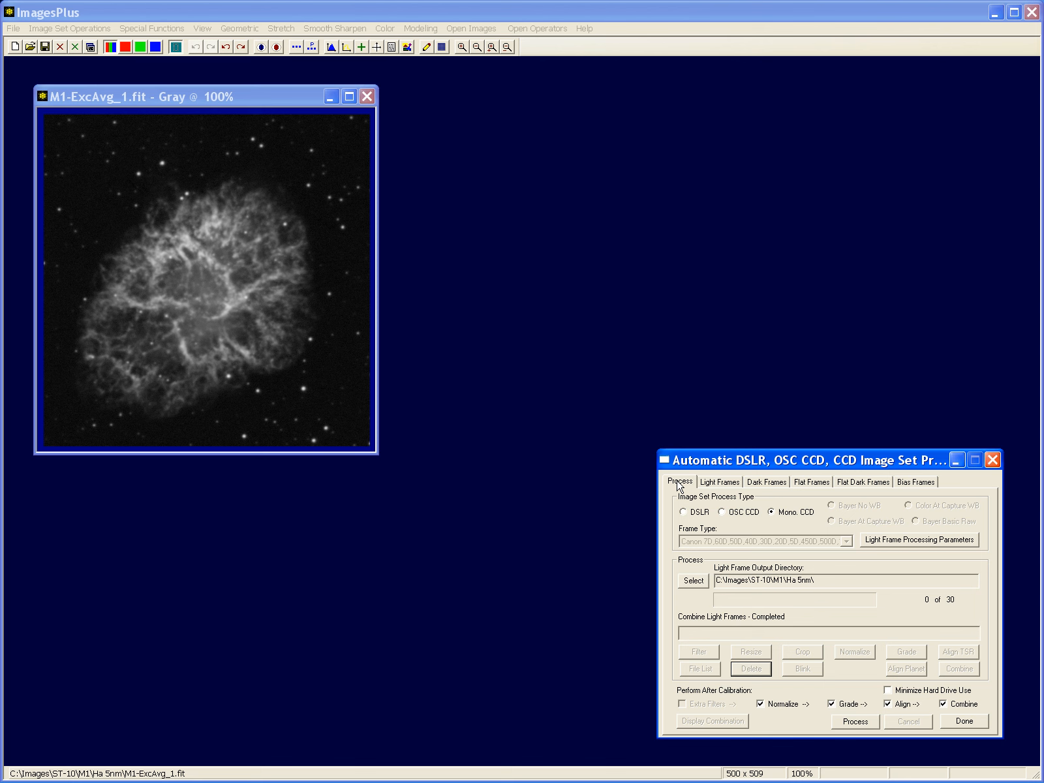
Try the OSC CCD process type with the Starlight SXV-H9C Standard Format frame type
click(737, 516)
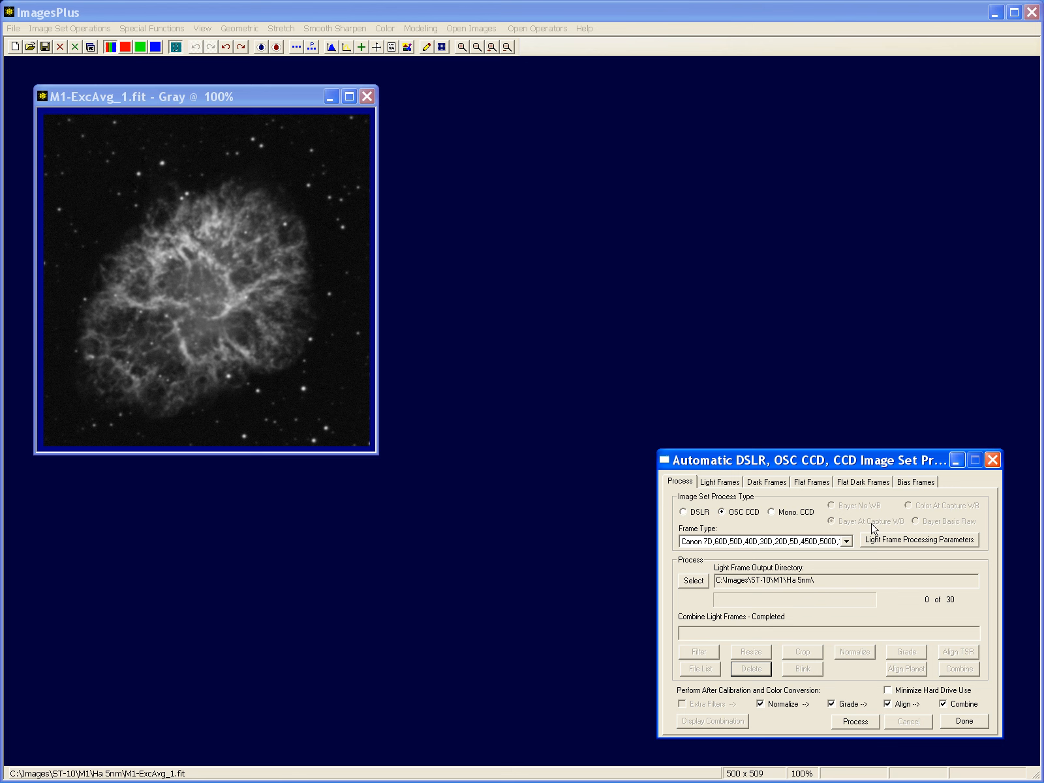
click(848, 543)
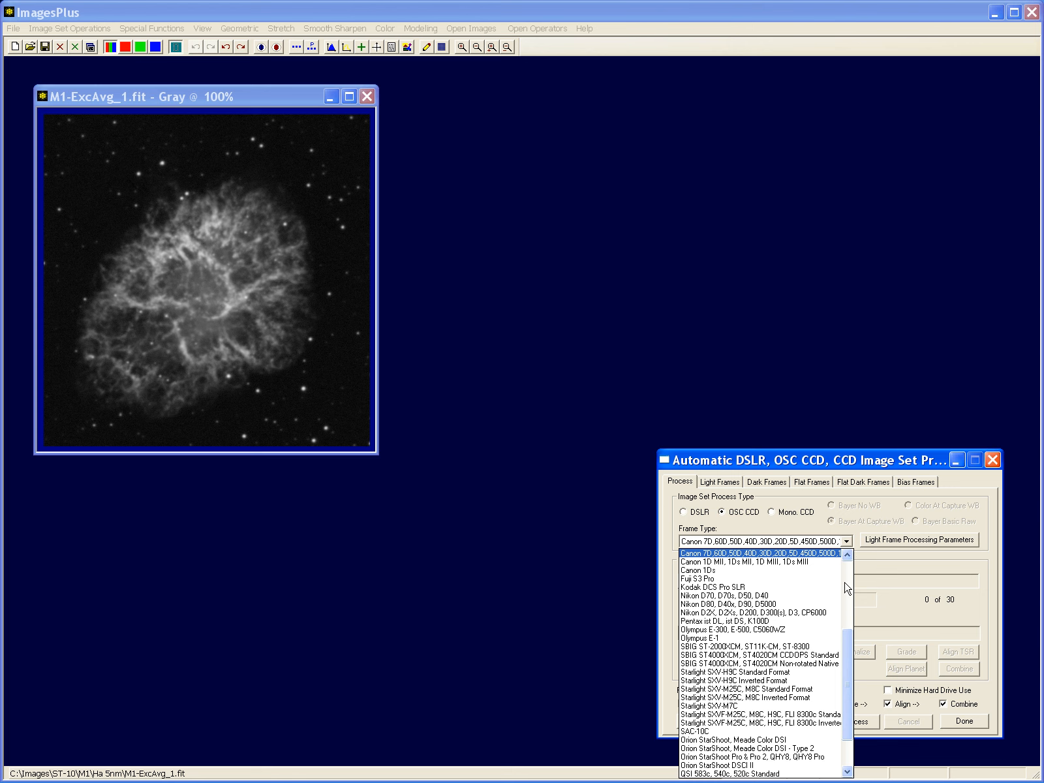
click(809, 671)
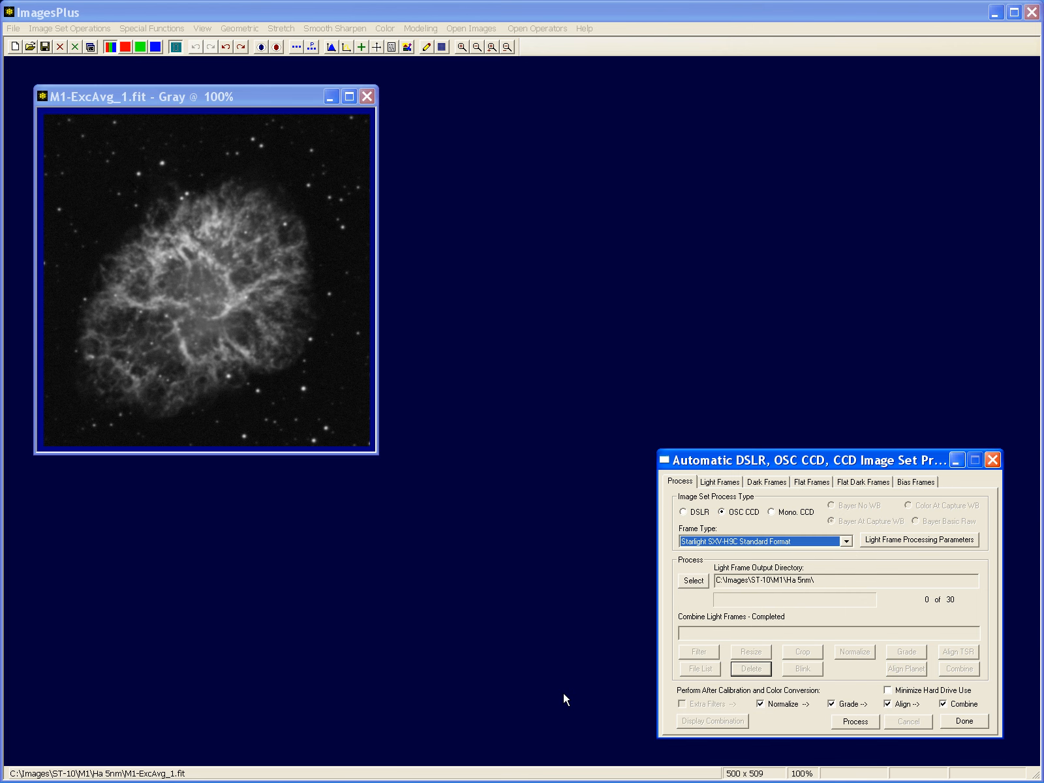
Set the image set process type to DSLR and choose the Canon 7D,60D,50D,40D,30D,20D,5D,450D,500D frame type
click(698, 513)
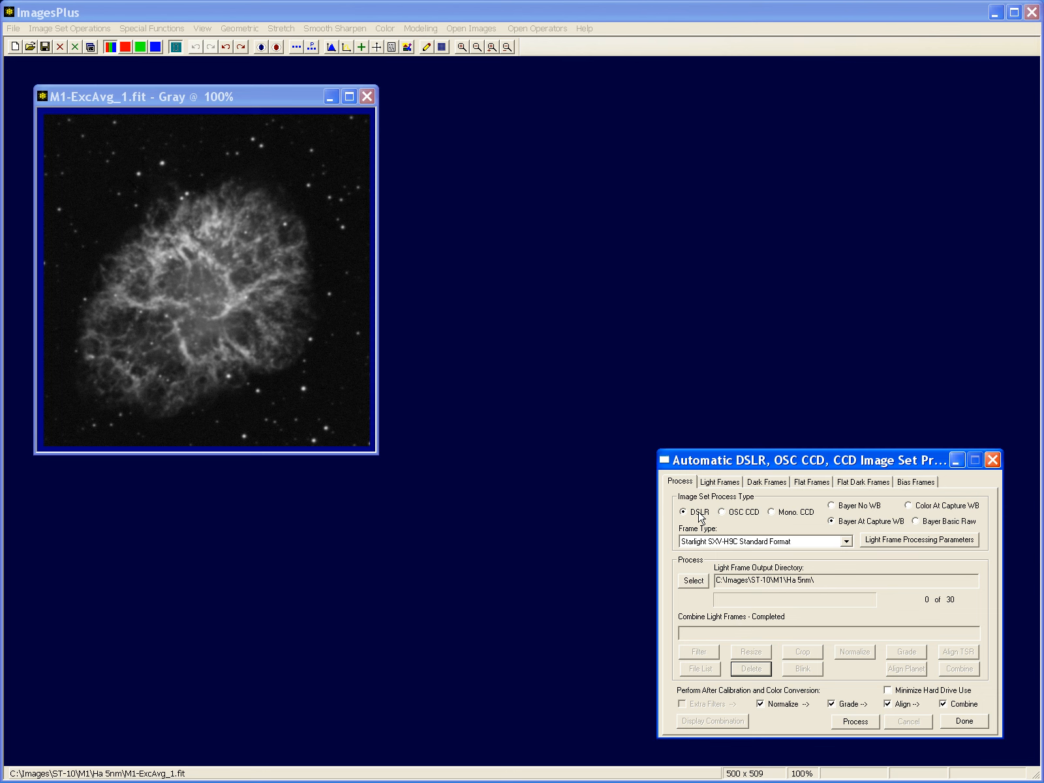
click(846, 542)
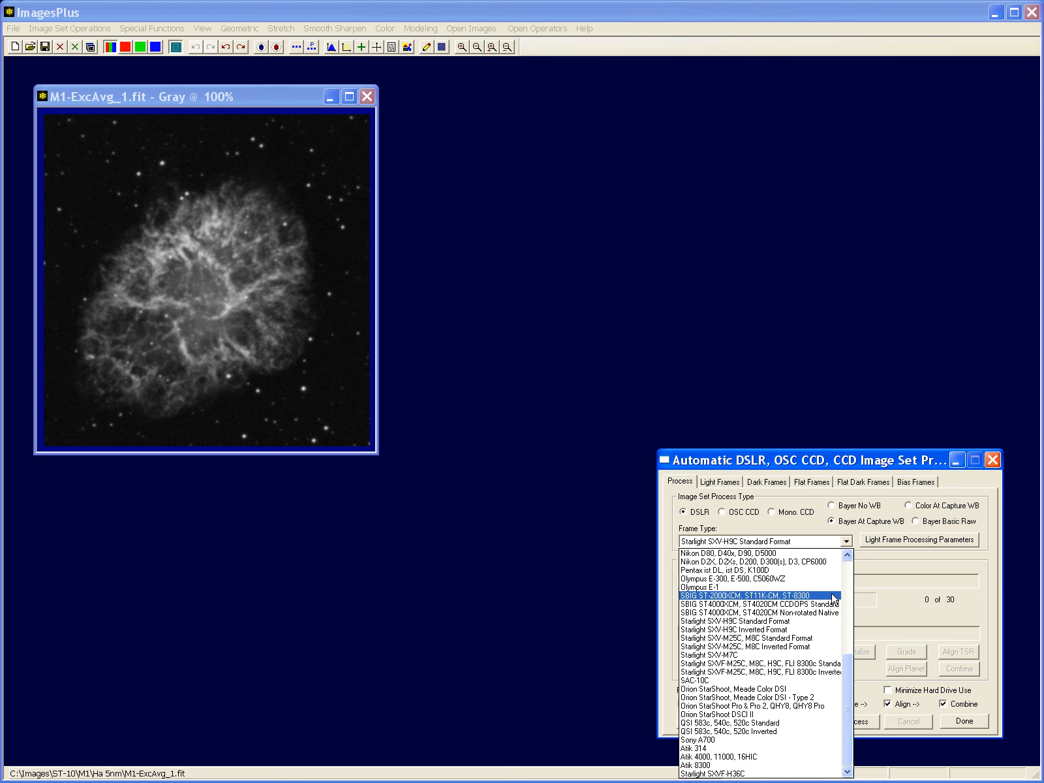
scroll(808, 652, up, 7)
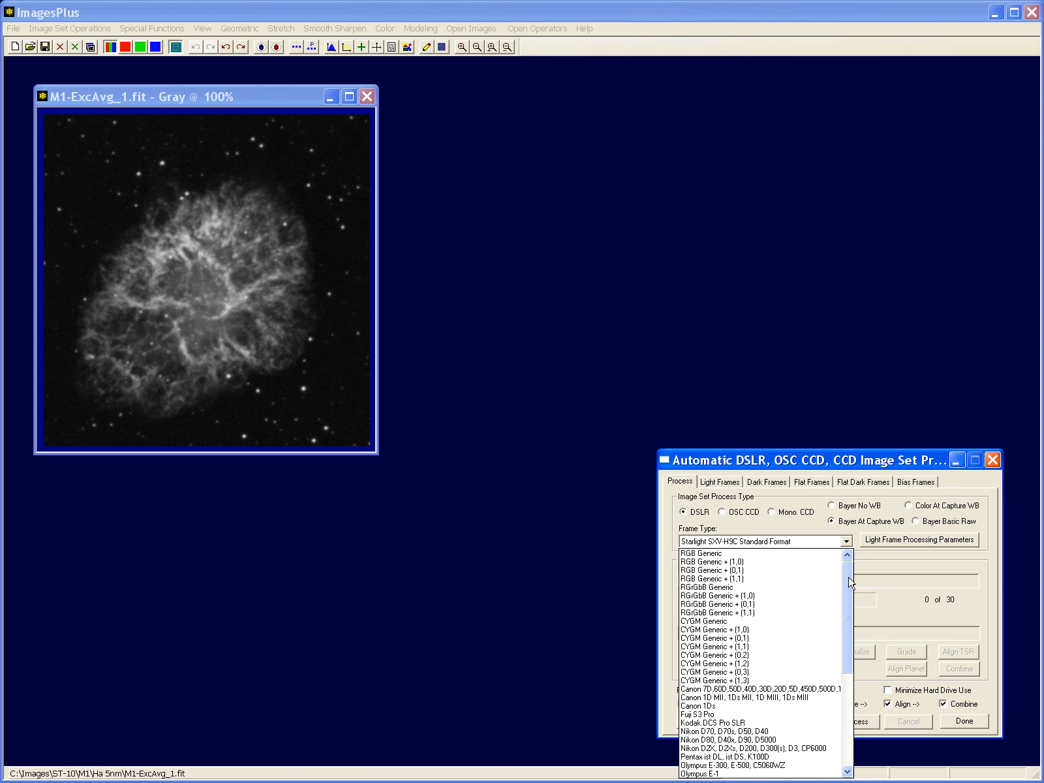
click(802, 689)
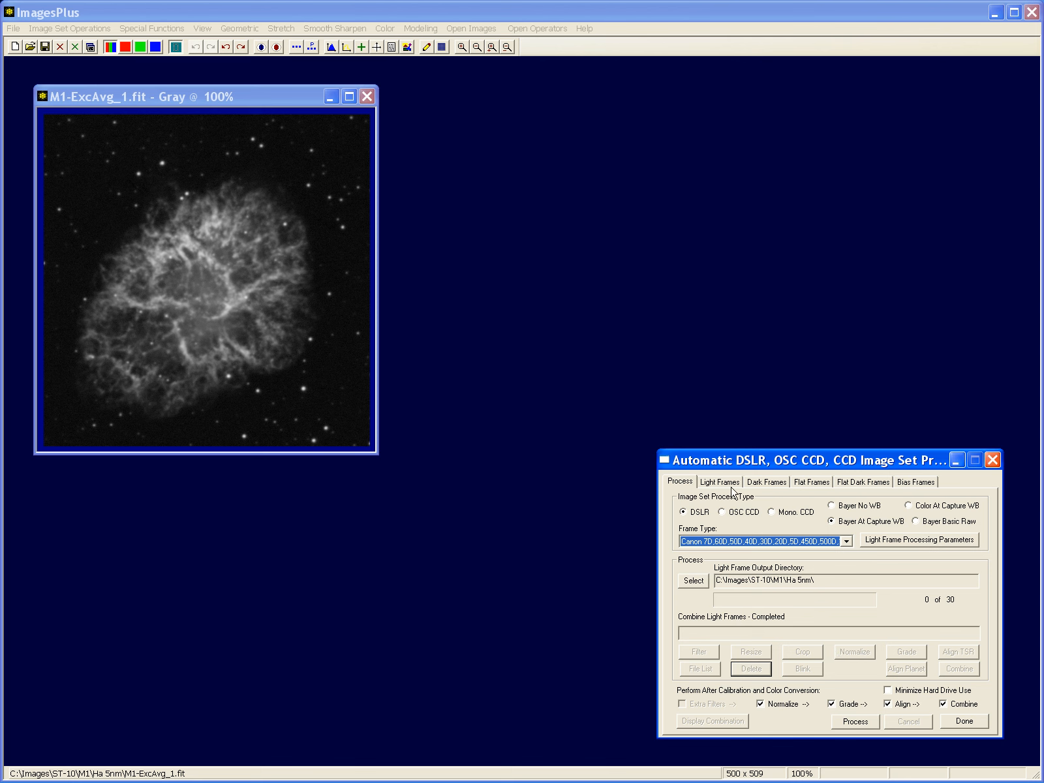
Review the selected light frames and the available camera frame types, keeping the Canon frame type
click(718, 484)
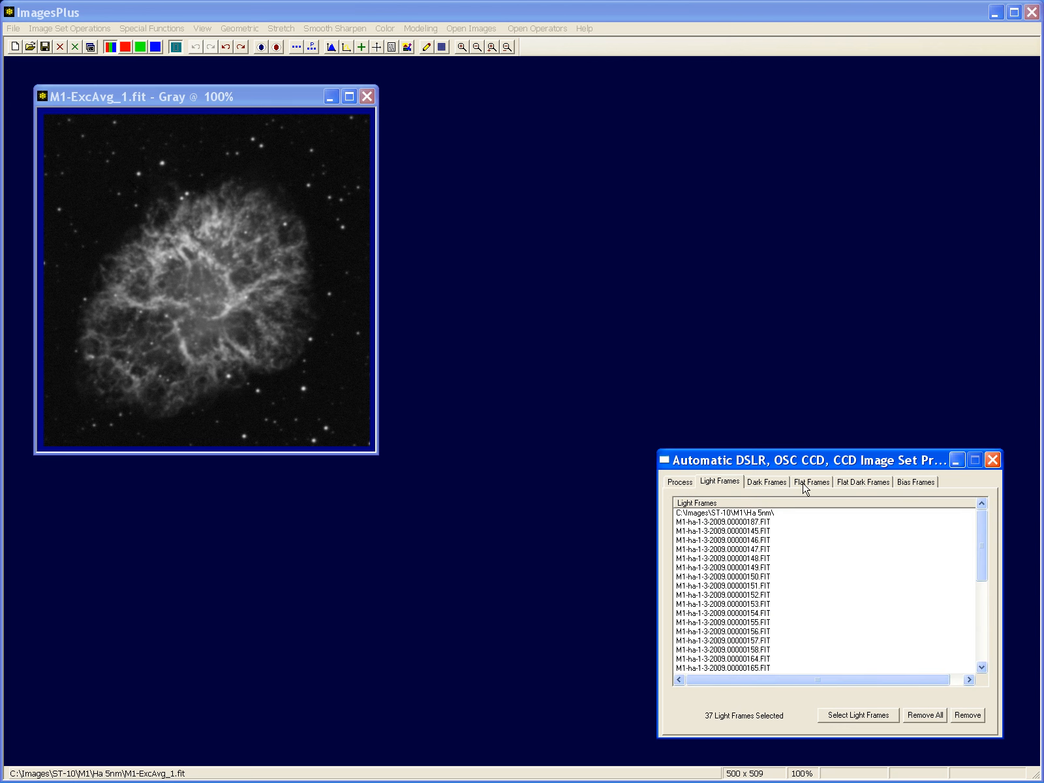
click(680, 484)
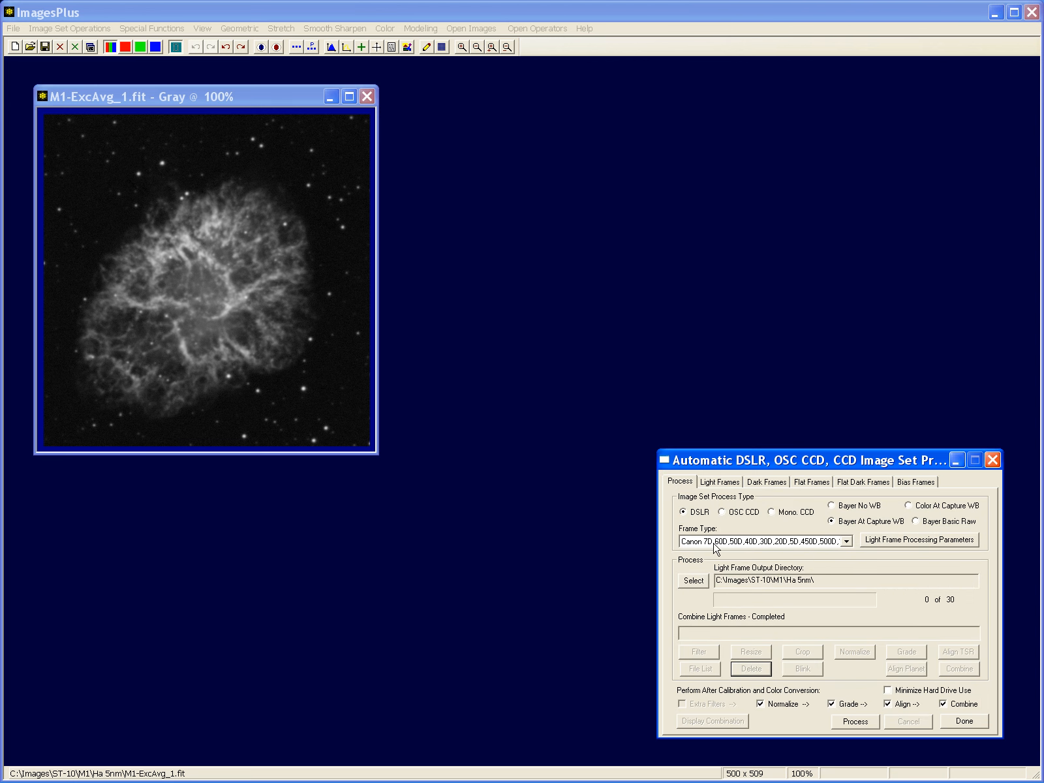
click(846, 542)
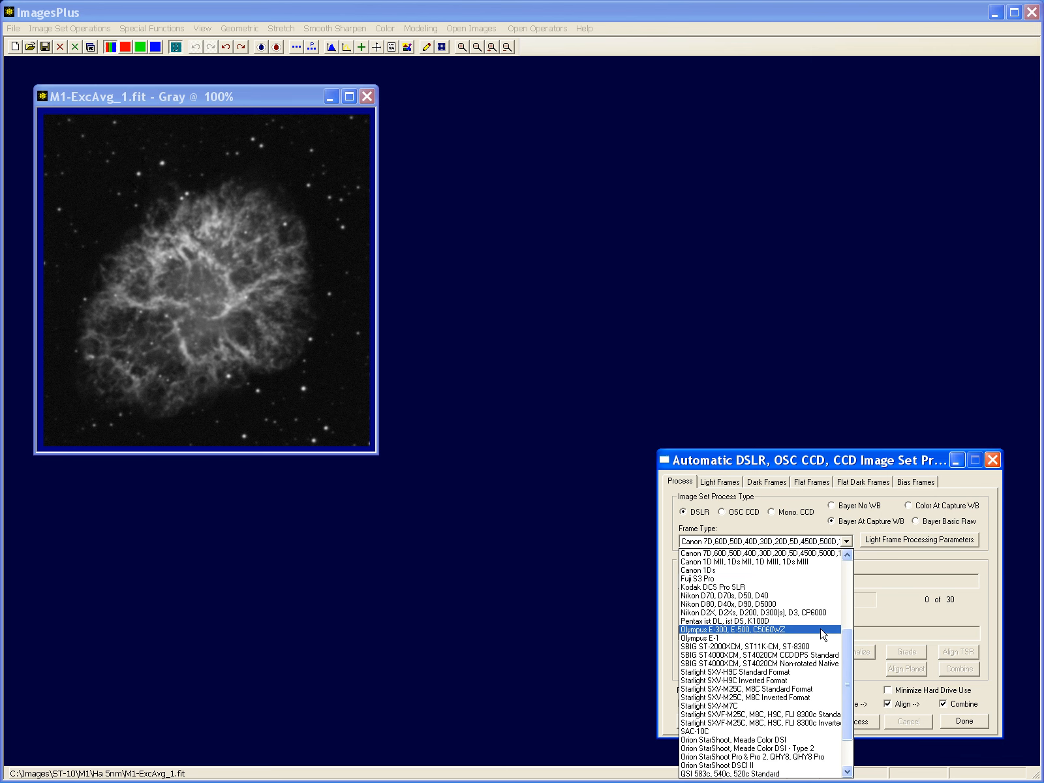
click(710, 515)
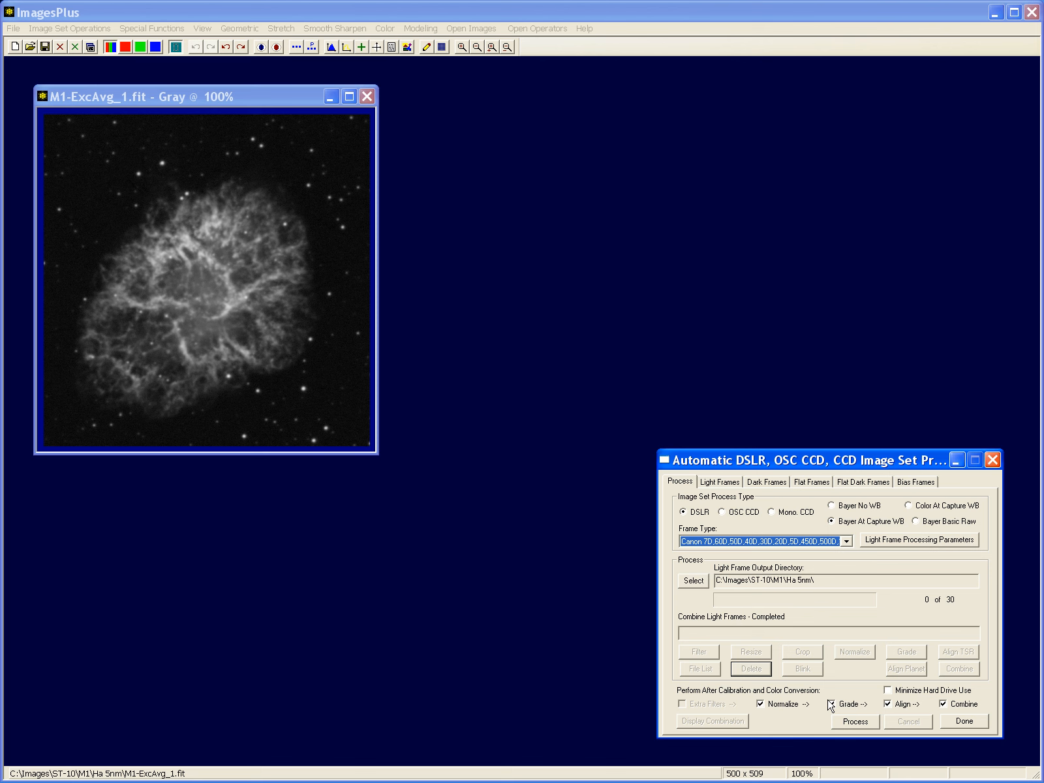
Try Color At Capture WB, look through the light, dark, flat, flat dark and bias frame settings, and return to Bayer At Capture WB
click(948, 505)
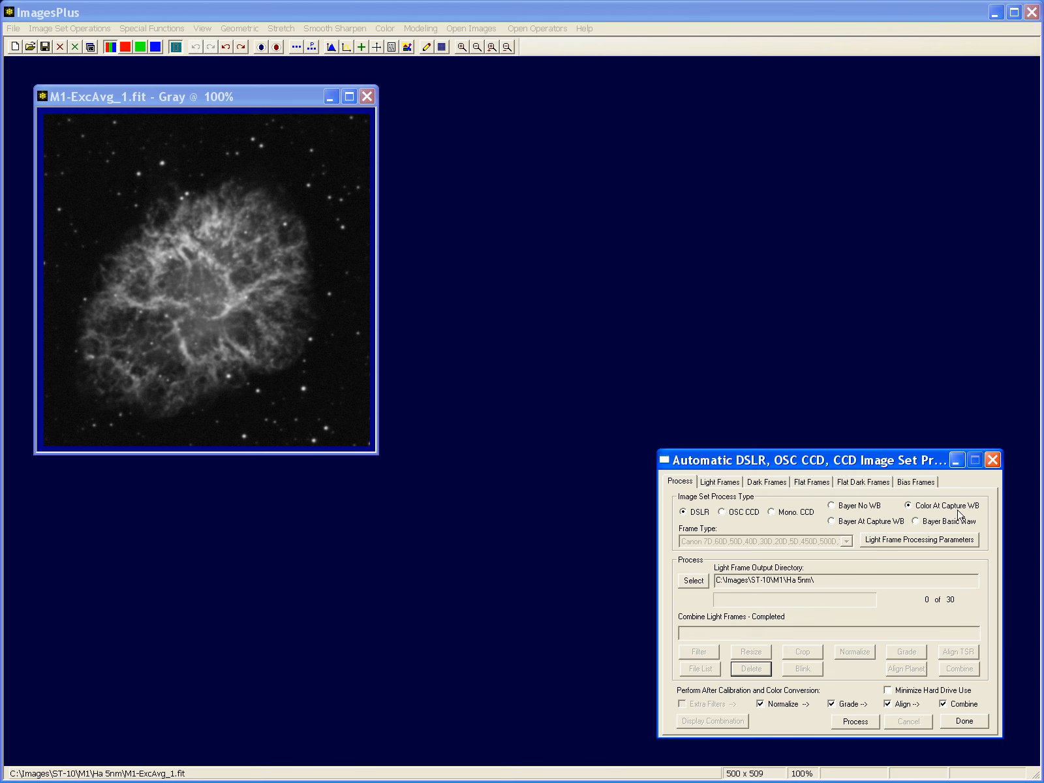
click(724, 483)
click(758, 484)
click(810, 483)
click(854, 483)
click(917, 482)
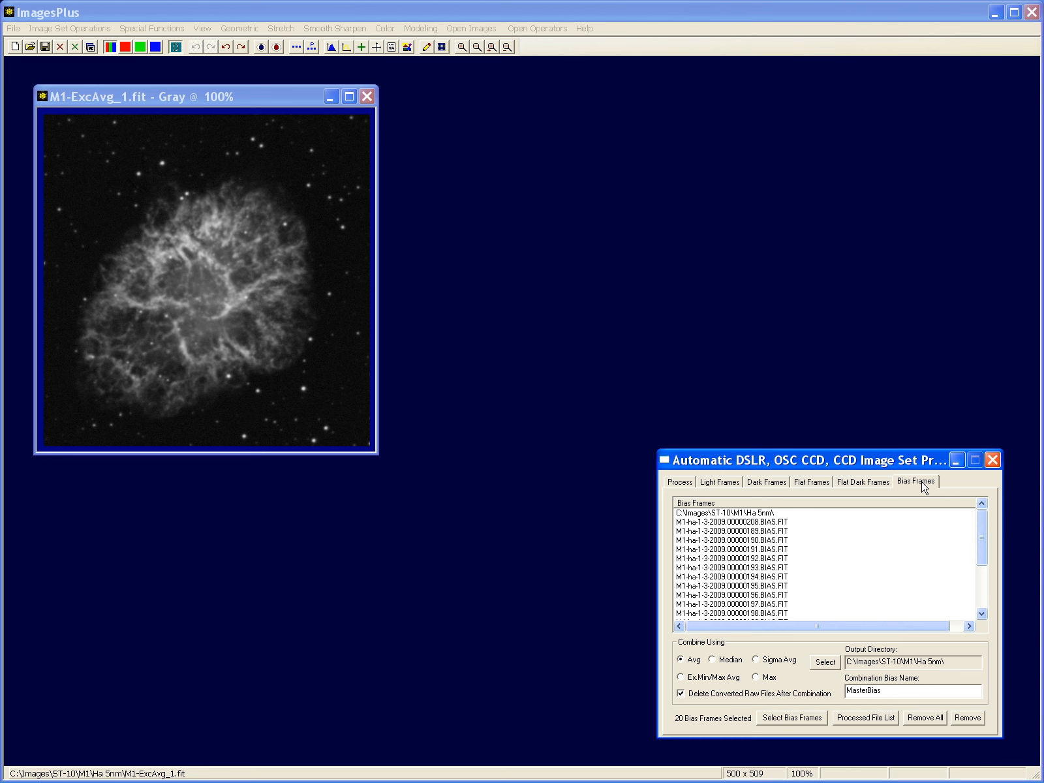
click(669, 485)
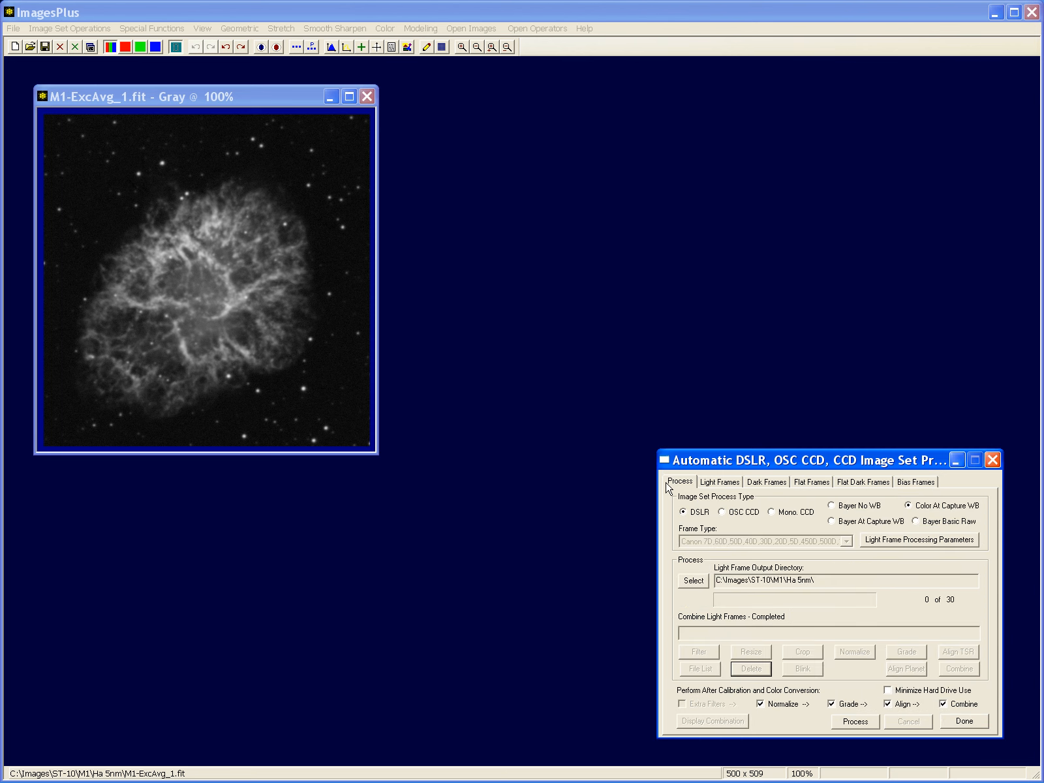
click(841, 521)
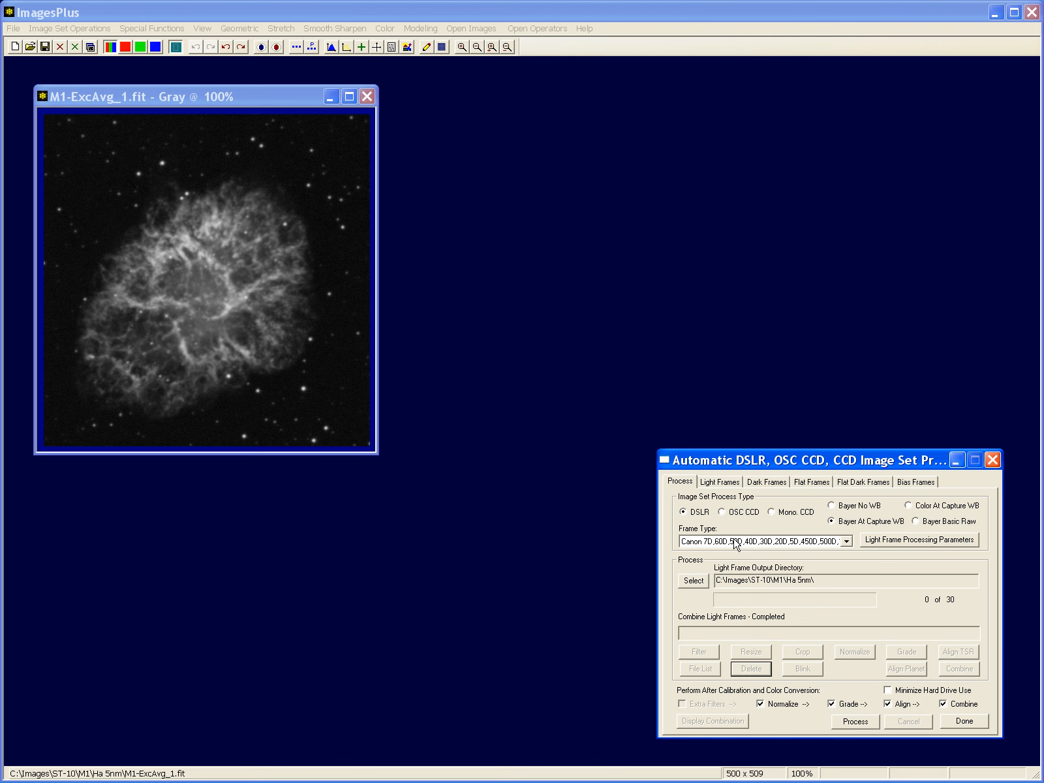
Select Color At Capture WB and save the light frame processing parameters with DSLR Automatic Master Dark Frame Matching enabled
click(948, 509)
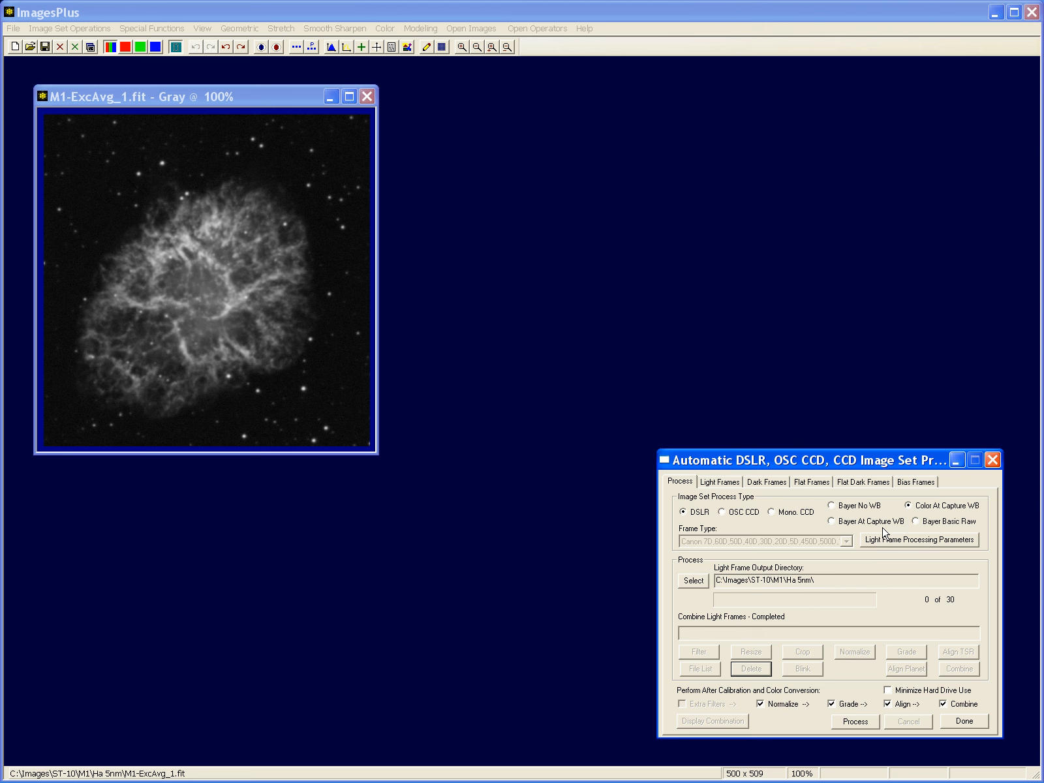
click(924, 545)
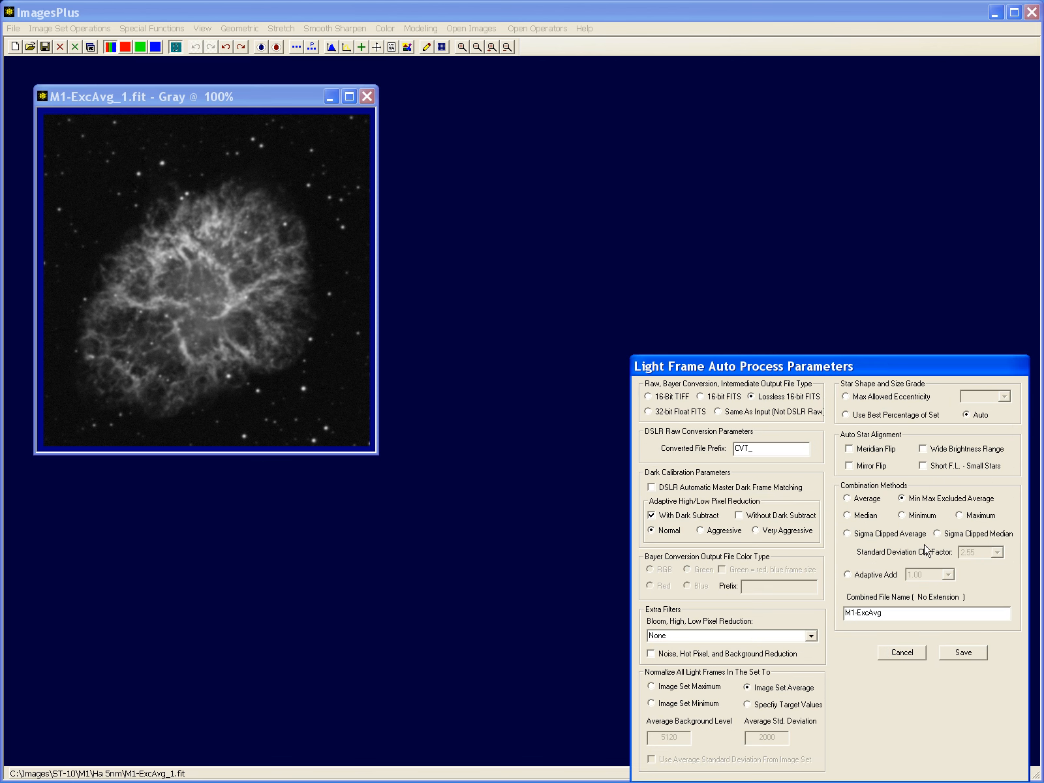
click(666, 493)
click(966, 655)
Check the list of selected light frames and return to the process settings
click(724, 483)
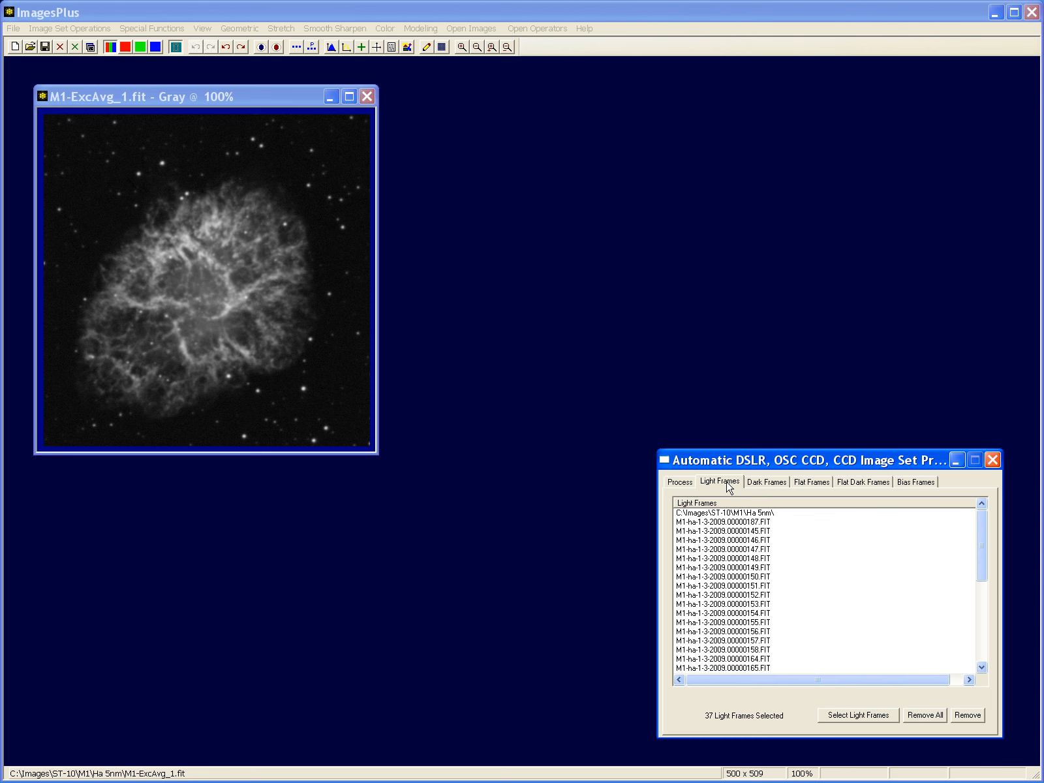
click(683, 486)
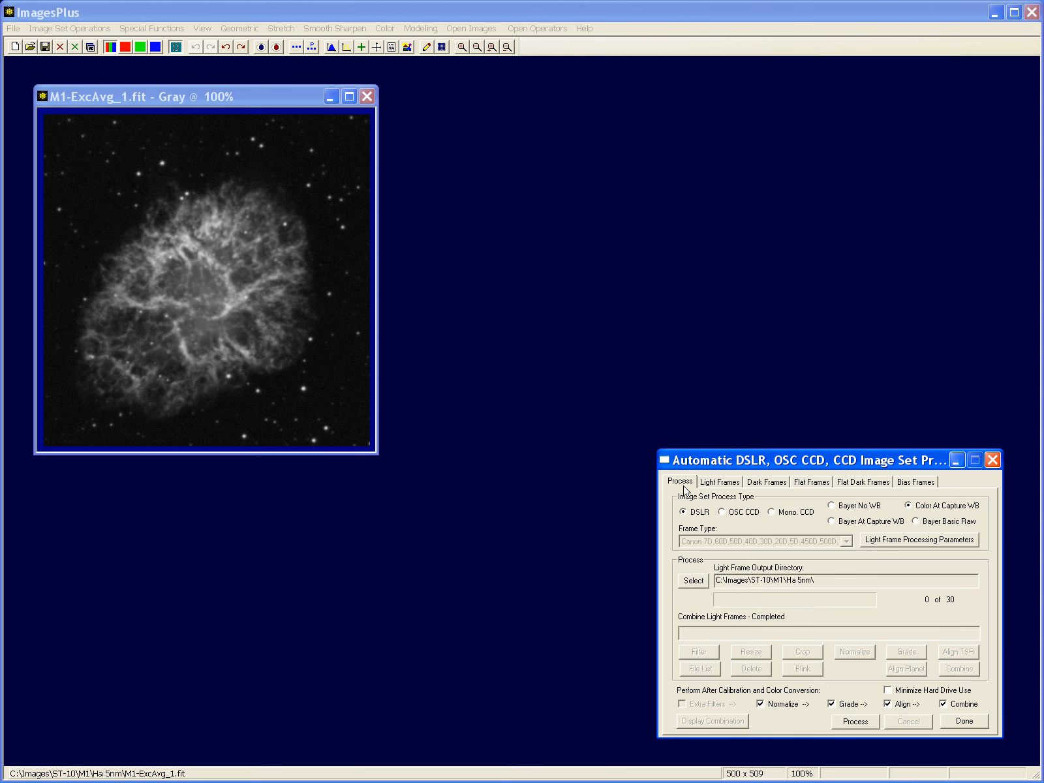
mouse_move(775, 771)
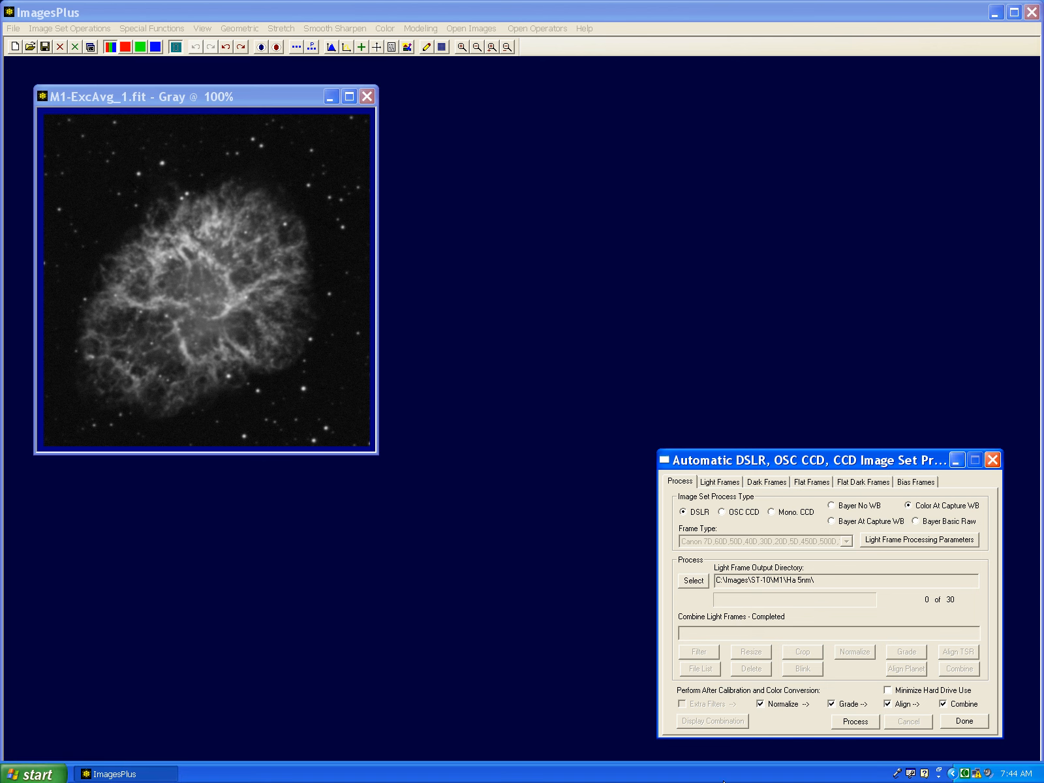